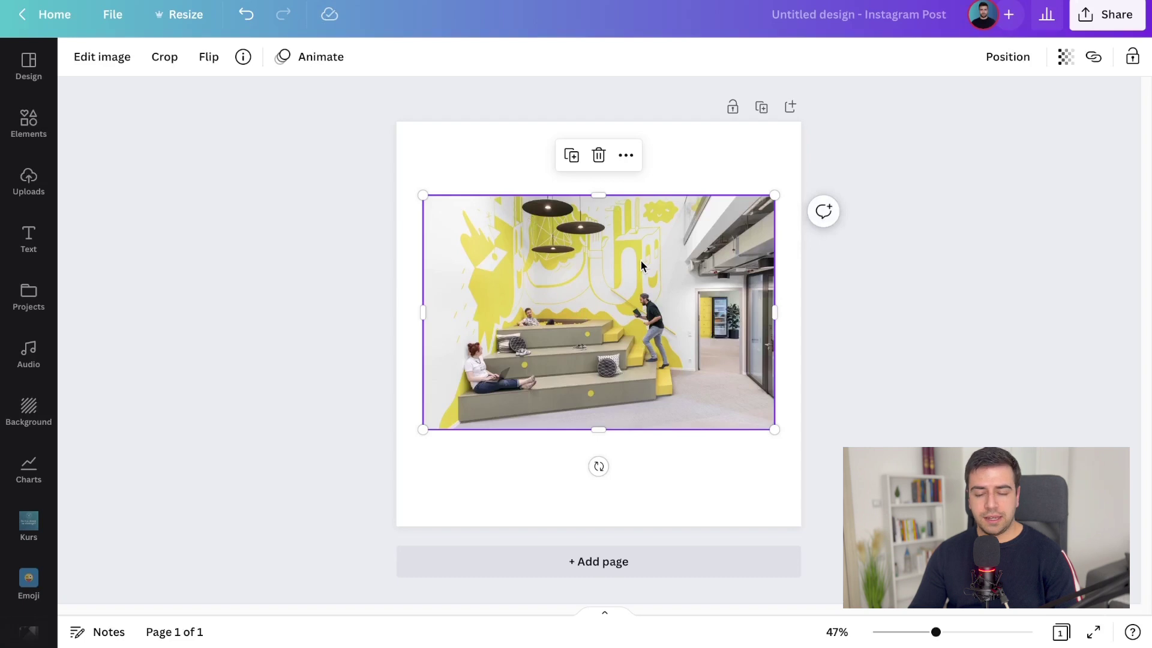
pyautogui.click(908, 290)
pyautogui.click(646, 293)
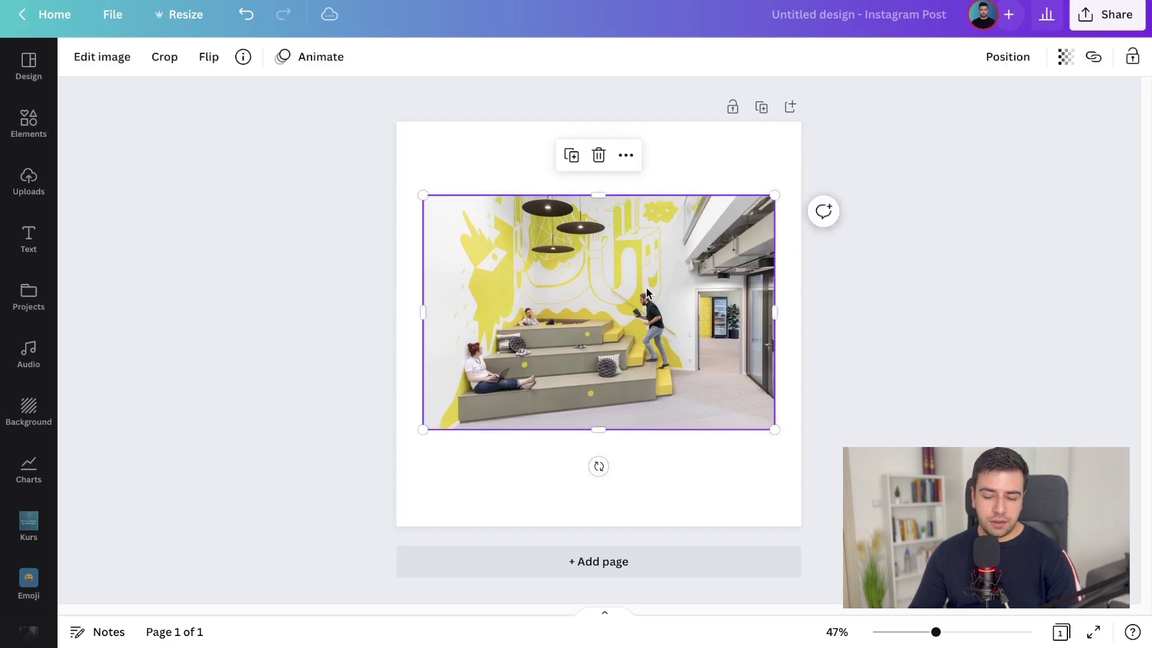
pyautogui.click(711, 167)
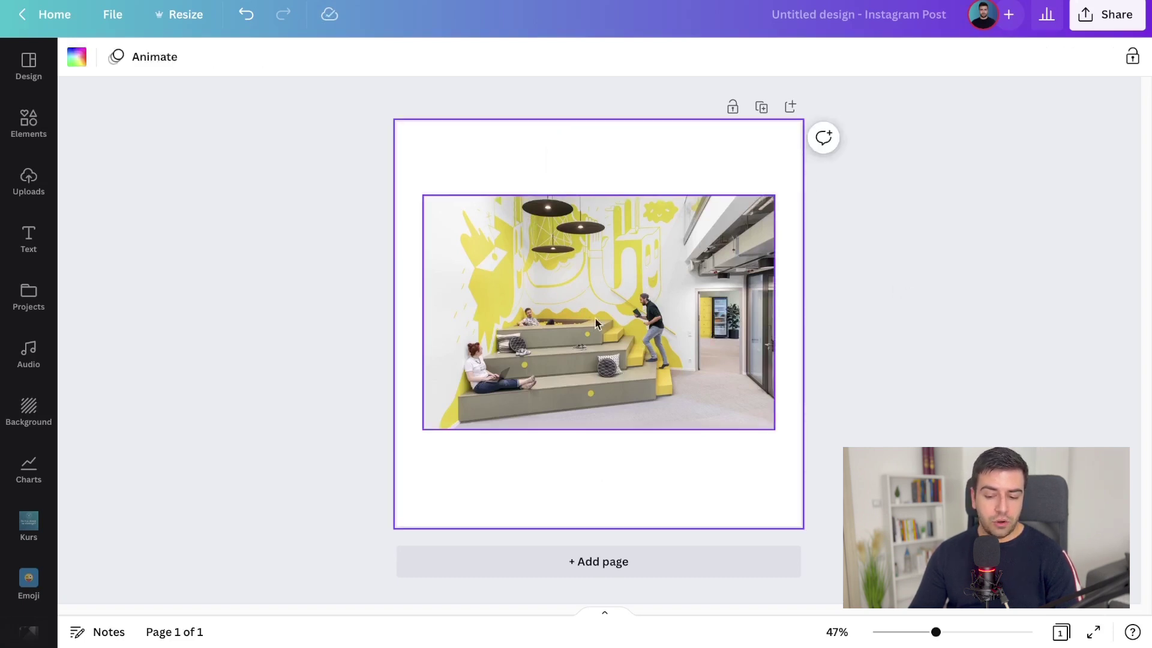
pyautogui.click(612, 338)
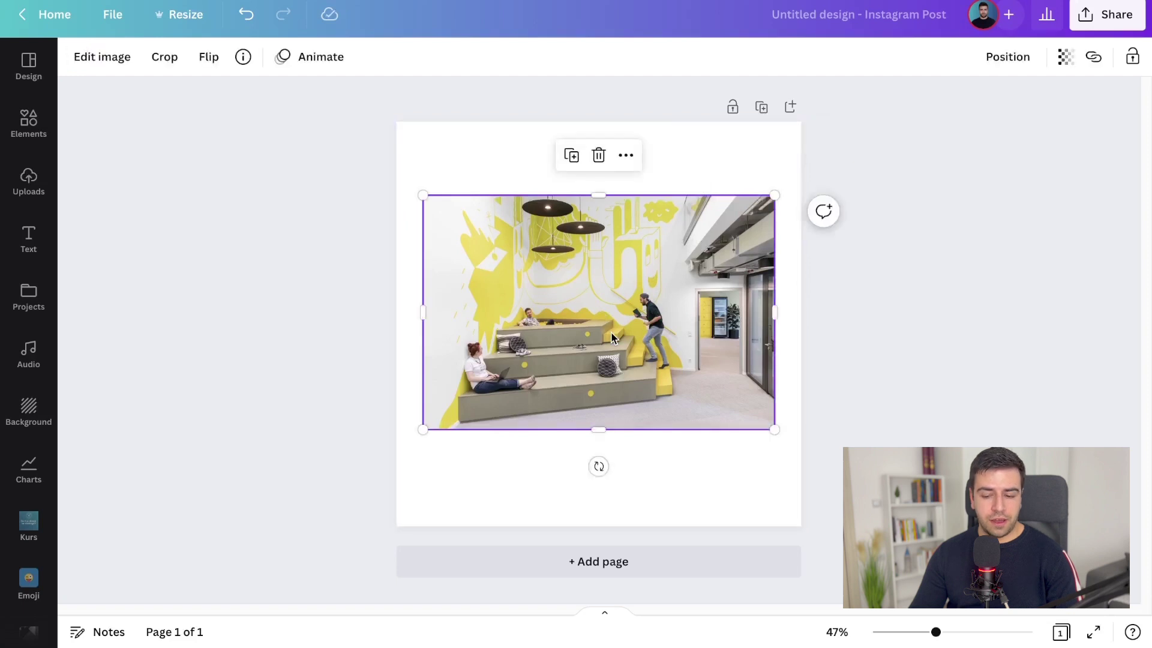
pyautogui.click(843, 360)
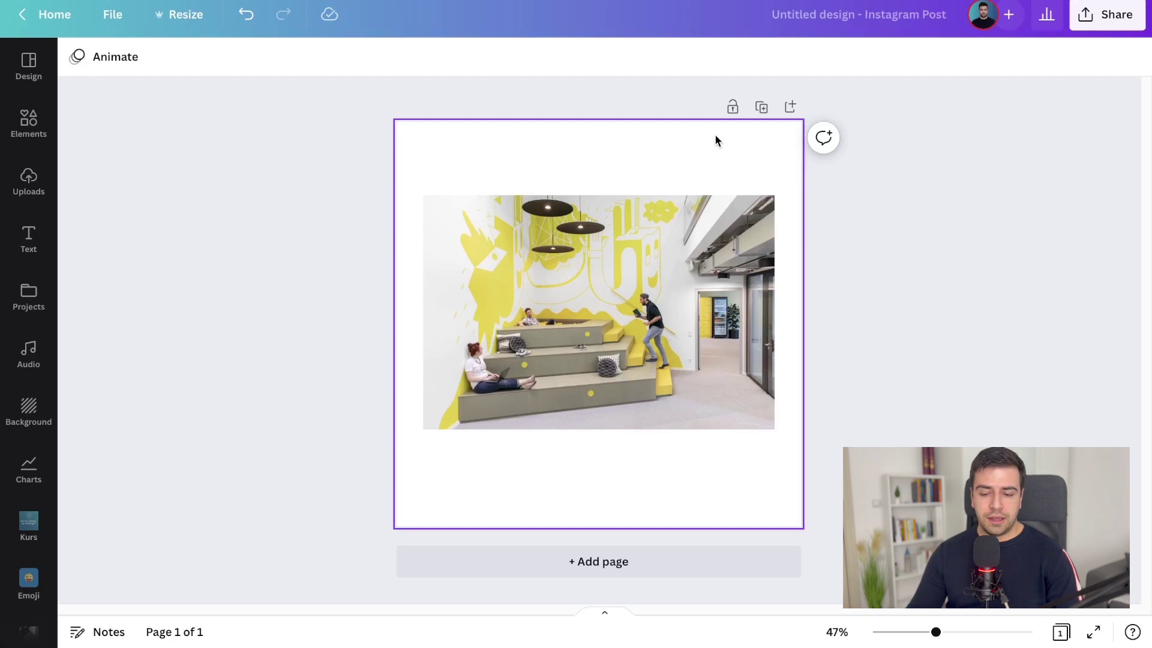
# Look through the image editing effects available for the office photo, including the details of the Pixelate effect
pyautogui.click(670, 264)
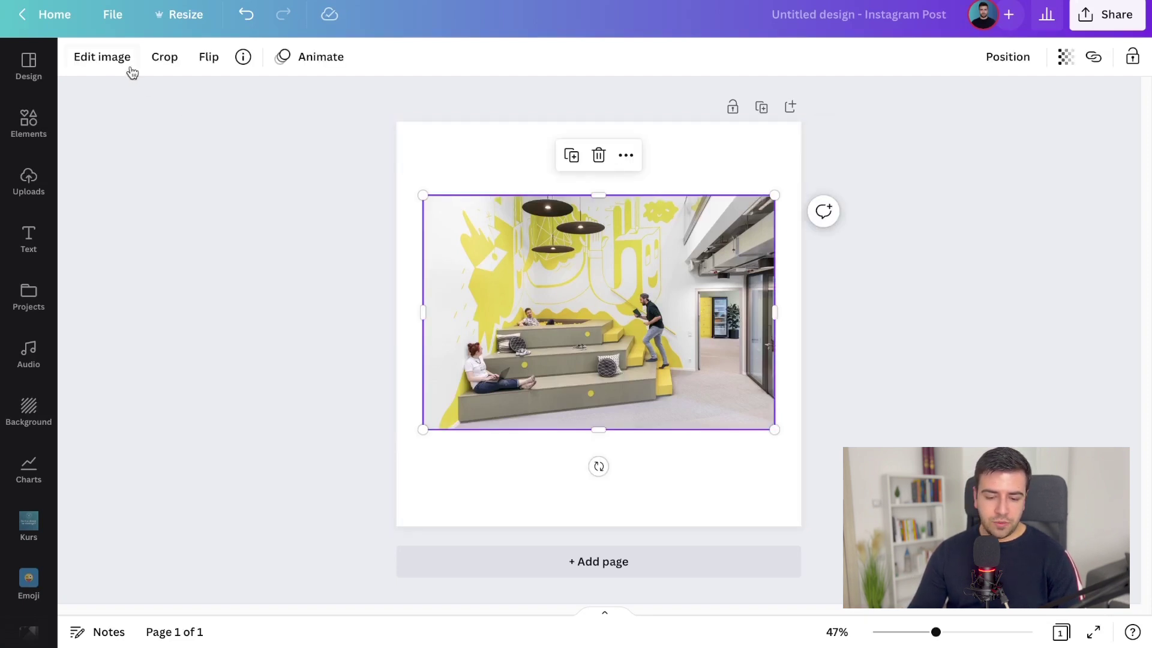
pyautogui.click(110, 64)
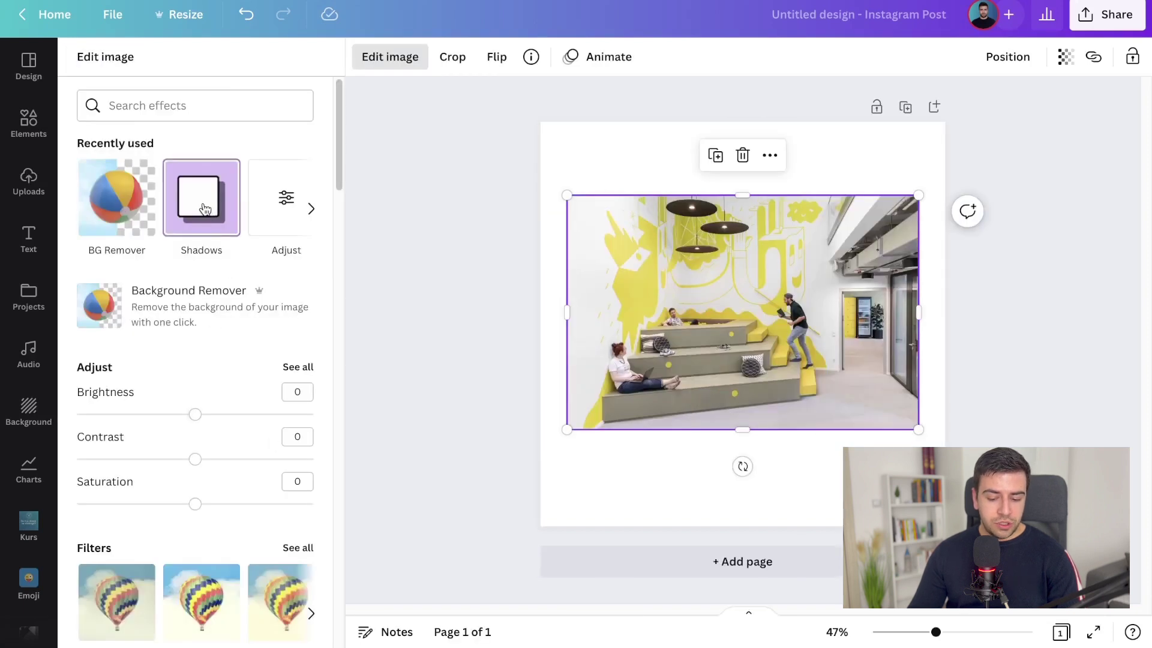
pyautogui.click(311, 208)
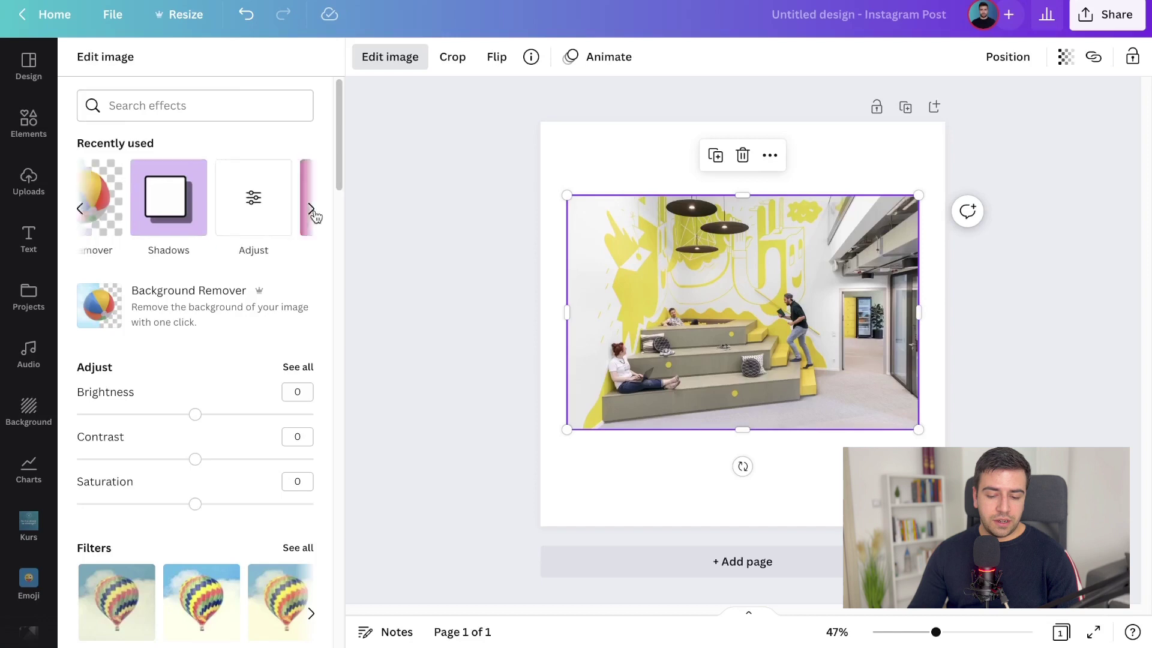
pyautogui.click(82, 209)
pyautogui.scroll(-15, 221, 206)
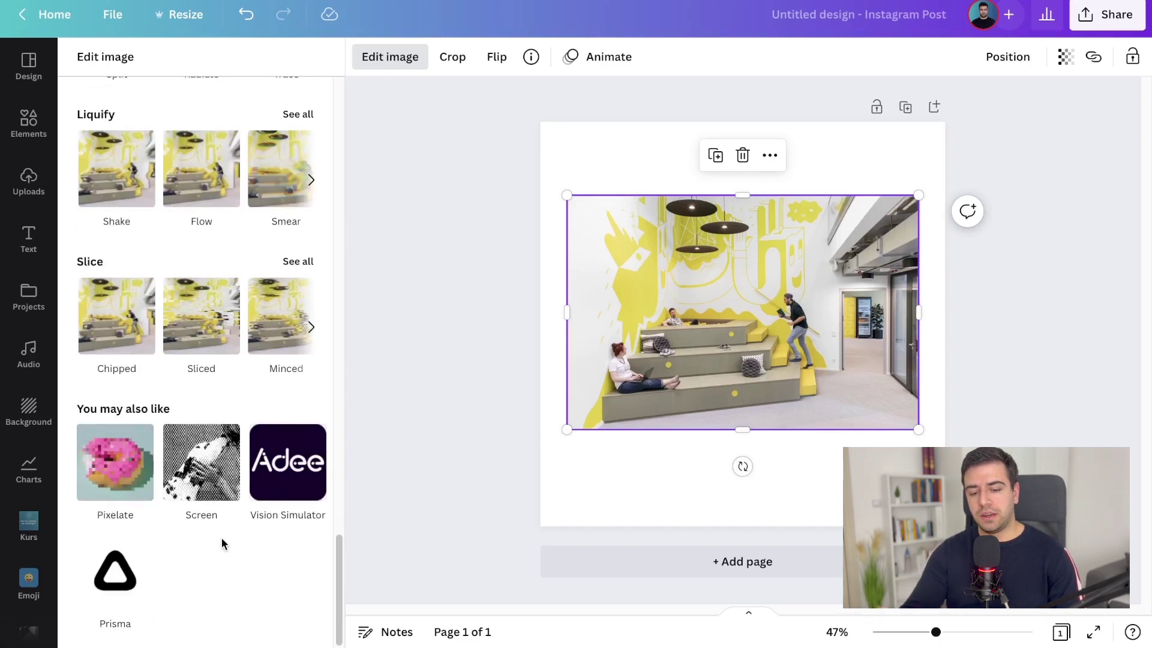
pyautogui.click(142, 474)
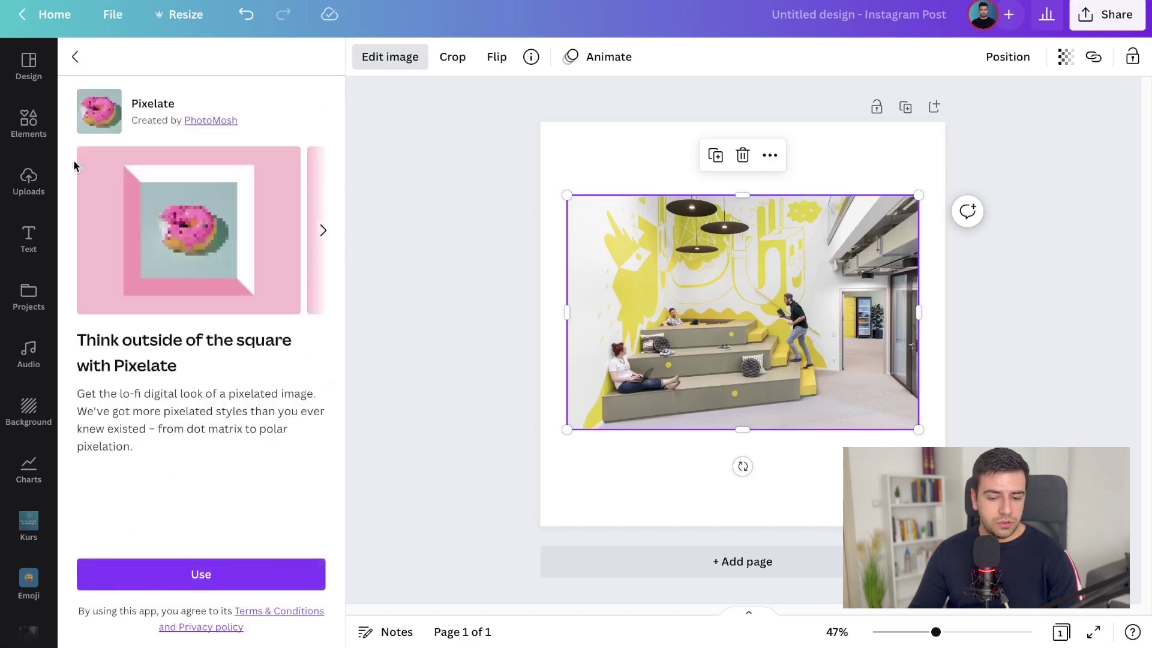
pyautogui.click(76, 54)
pyautogui.scroll(10, 233, 360)
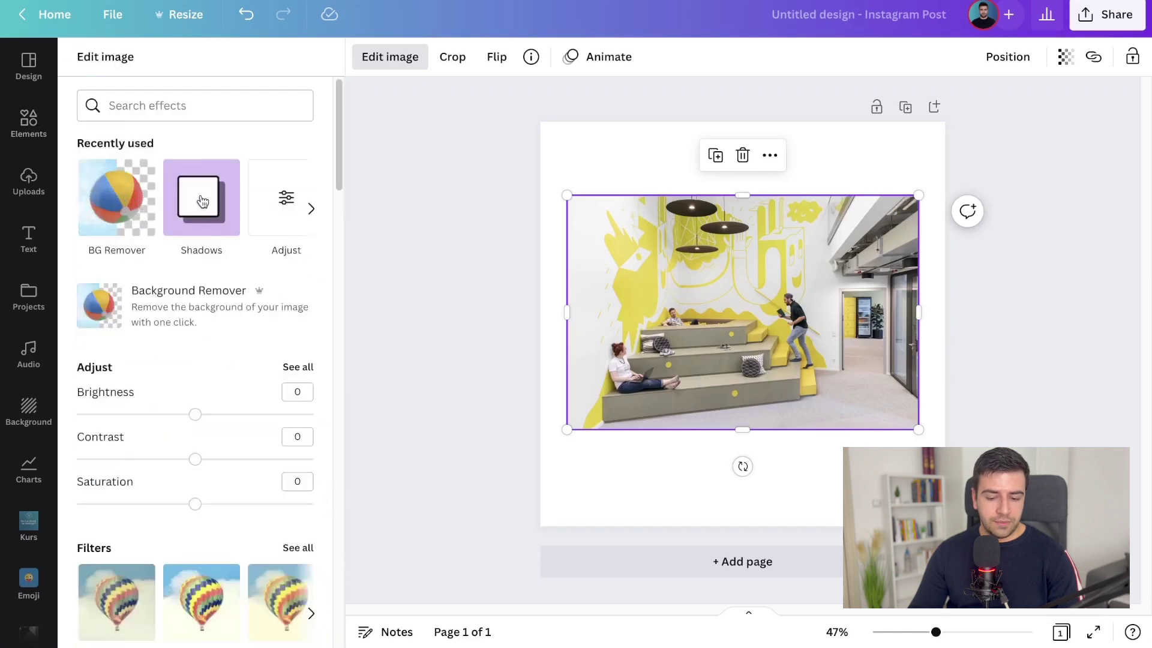
pyautogui.click(198, 192)
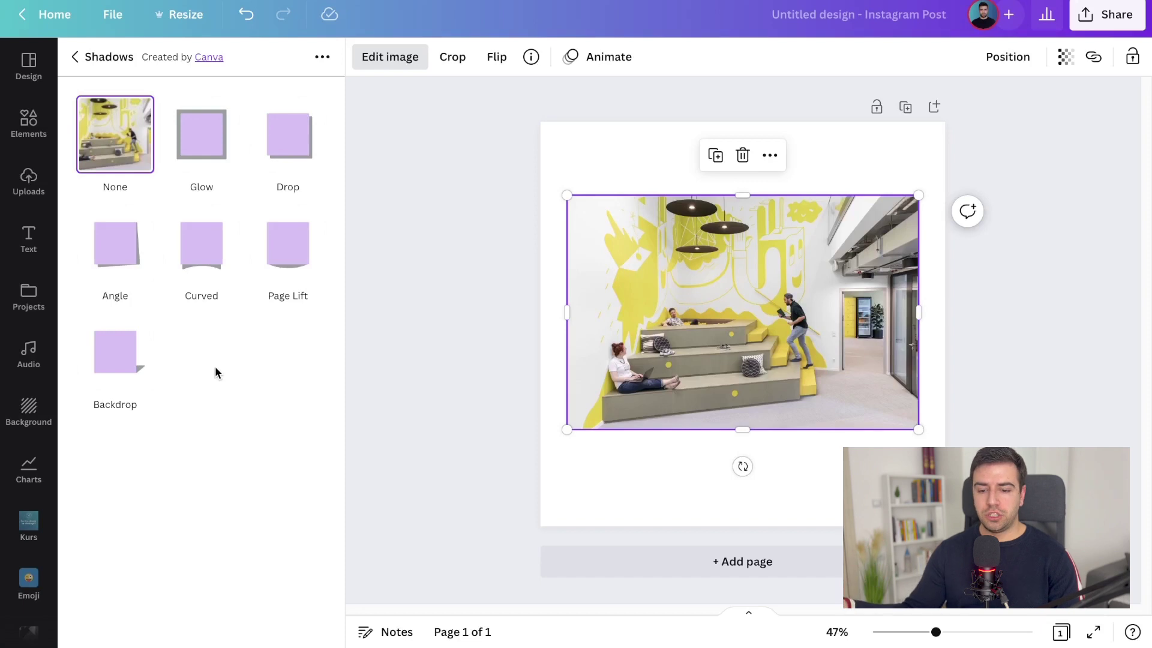
pyautogui.click(955, 291)
pyautogui.click(692, 282)
pyautogui.click(265, 215)
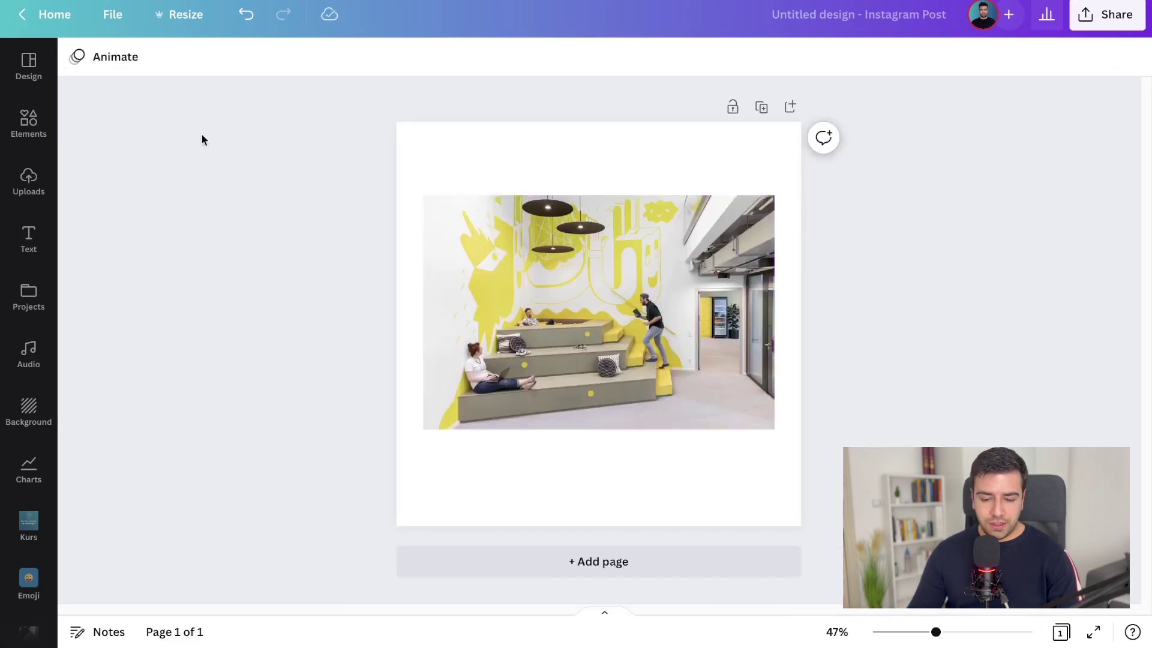
# Apply a Drop shadow to the office photo
pyautogui.click(96, 57)
pyautogui.click(201, 201)
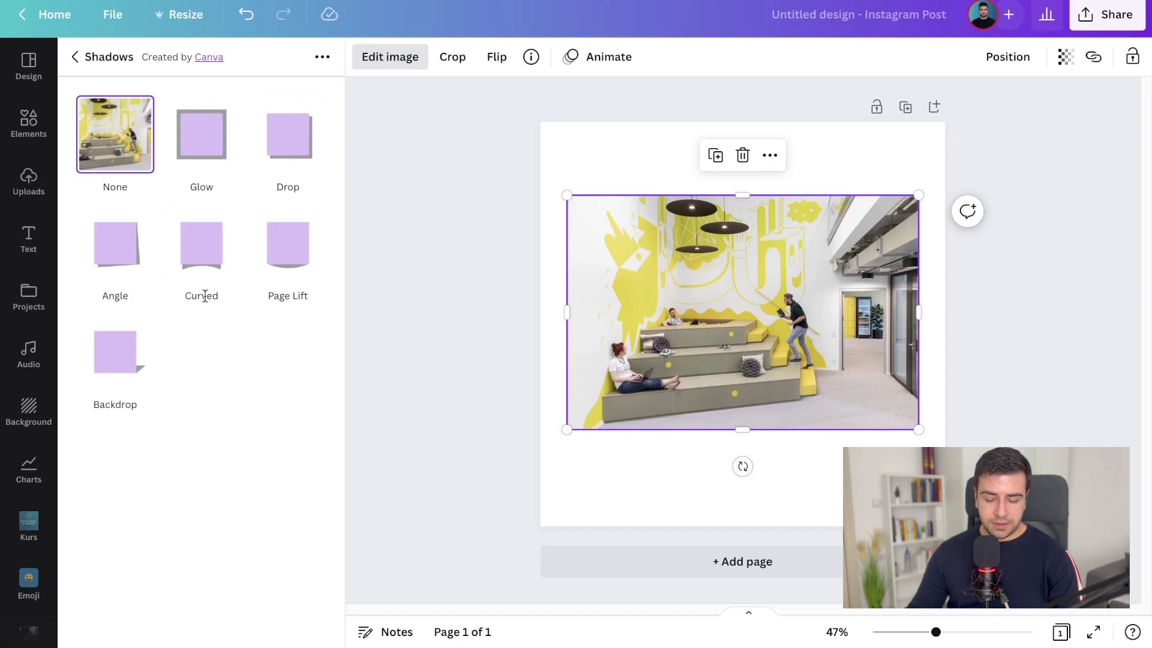
pyautogui.click(219, 254)
pyautogui.click(280, 147)
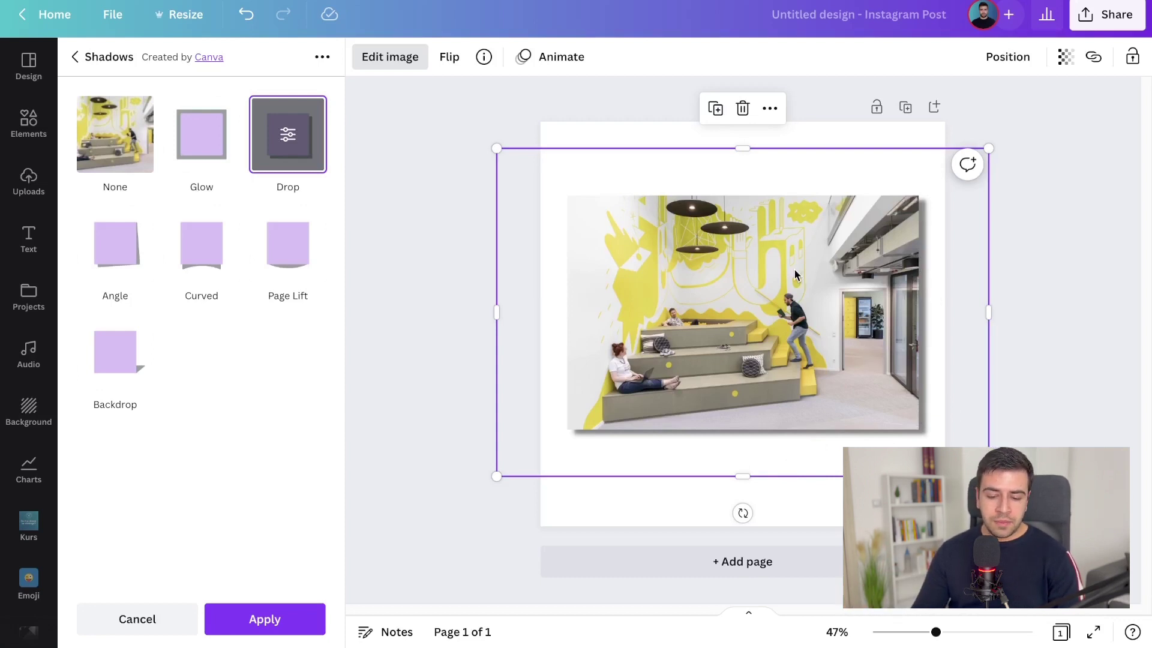
pyautogui.click(260, 617)
pyautogui.click(429, 350)
pyautogui.click(843, 346)
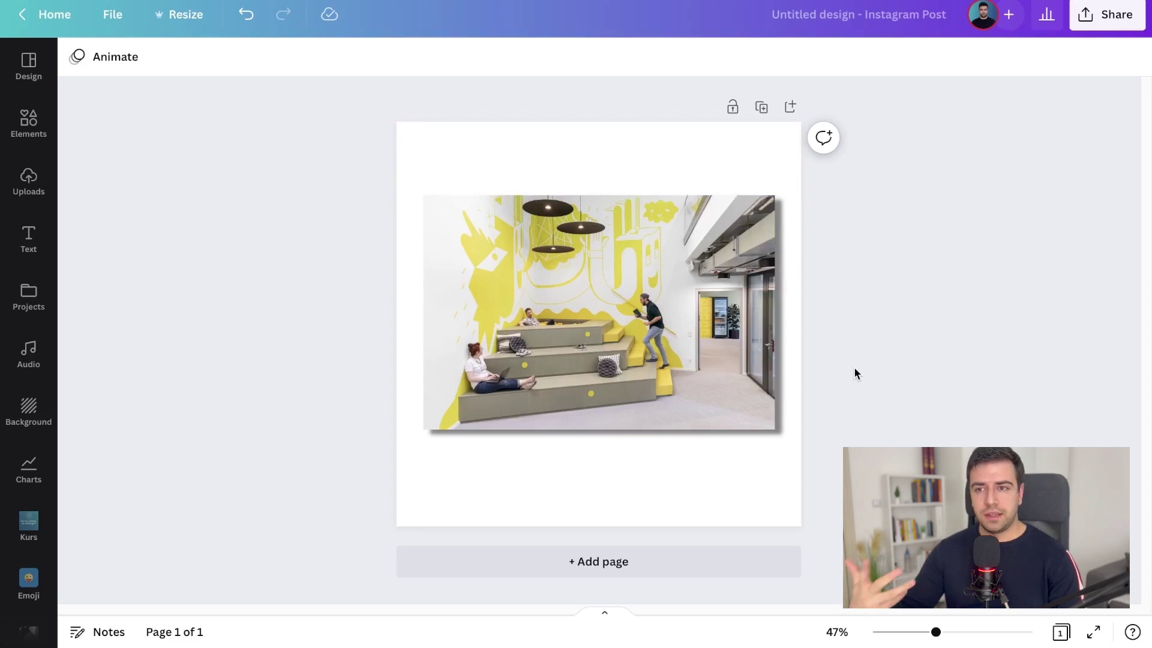
# Try the Page Lift, Curved, Angle, Drop and Backdrop shadow styles on the office photo
pyautogui.click(690, 344)
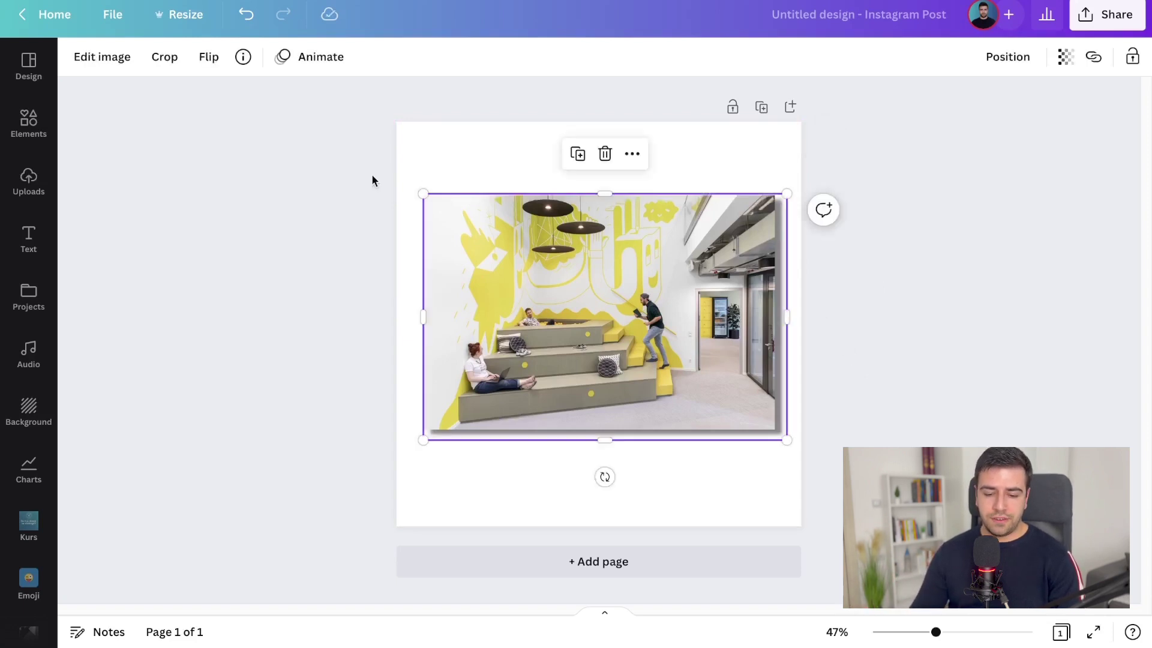
pyautogui.click(102, 56)
pyautogui.click(115, 211)
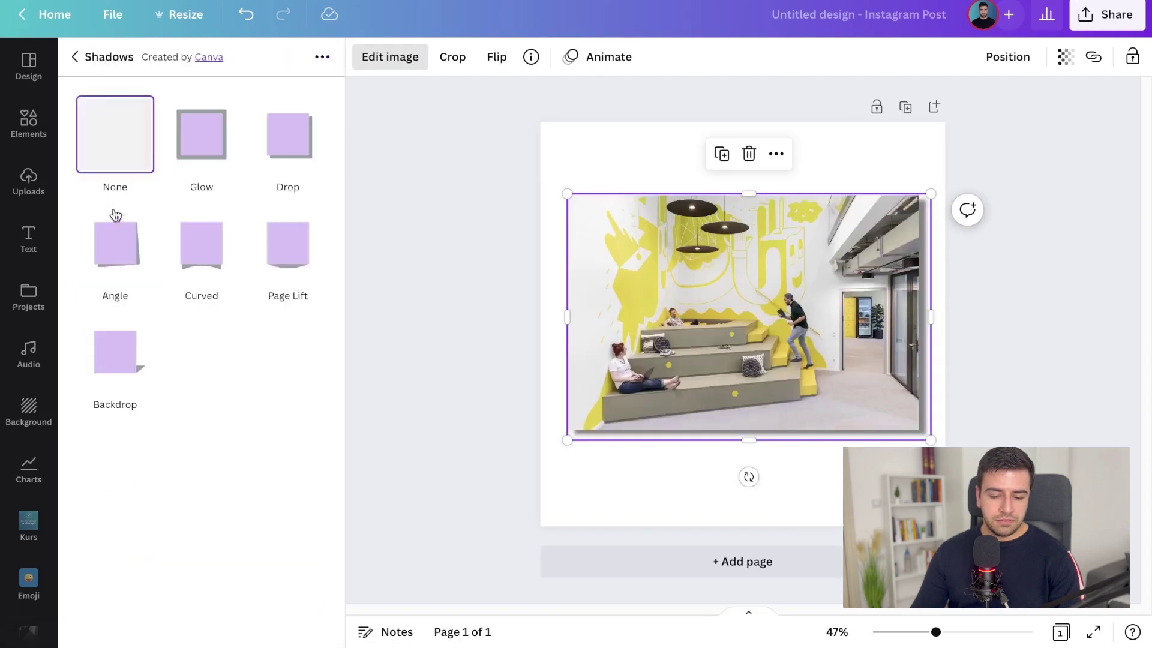
pyautogui.click(287, 243)
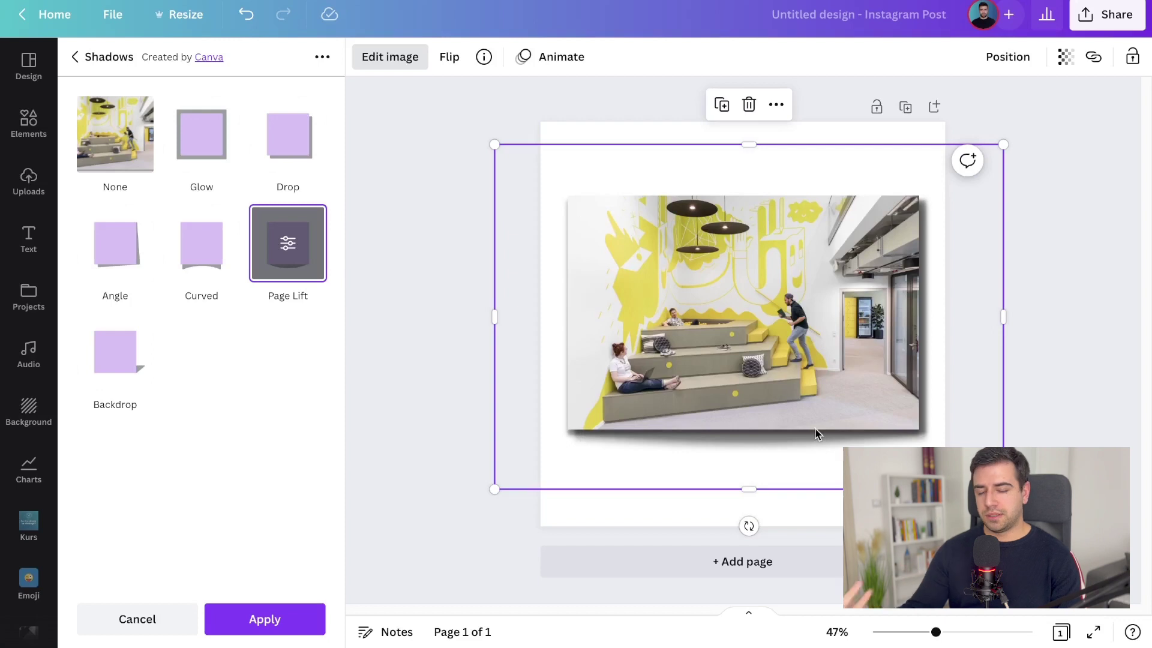
pyautogui.click(204, 234)
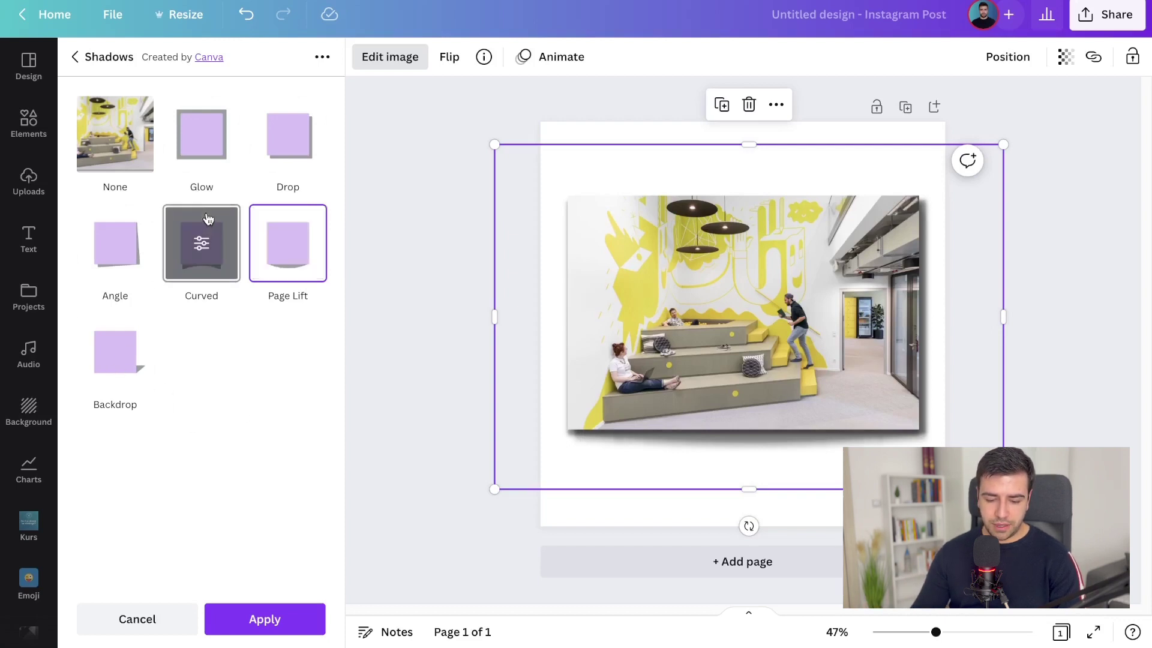
pyautogui.click(135, 257)
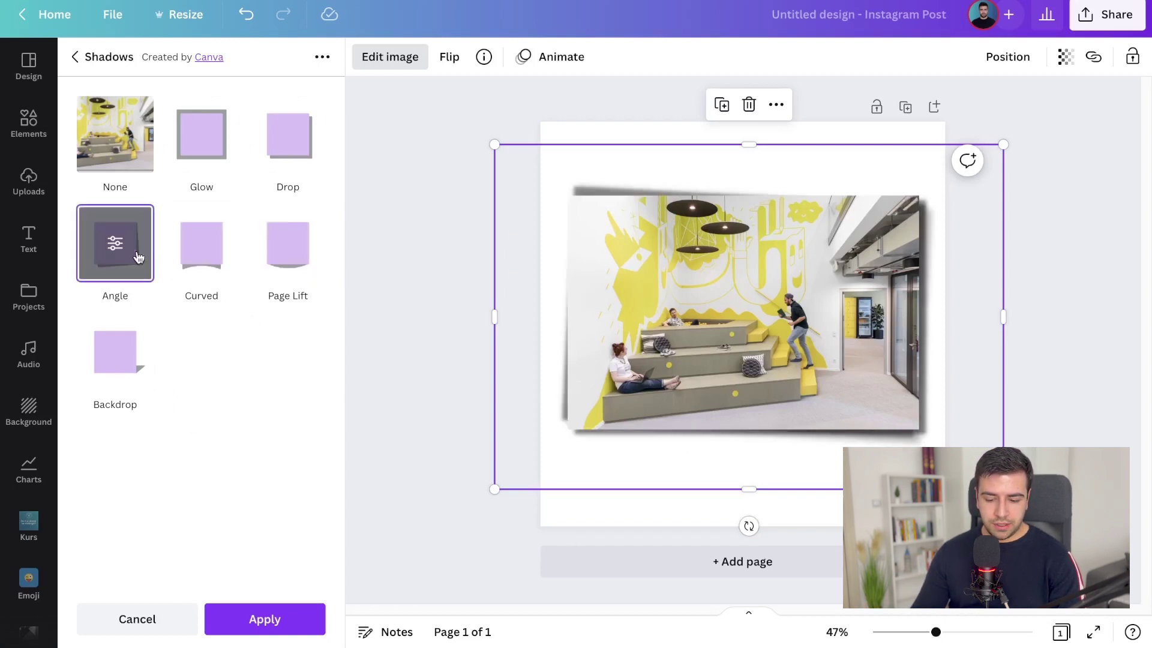
pyautogui.click(286, 152)
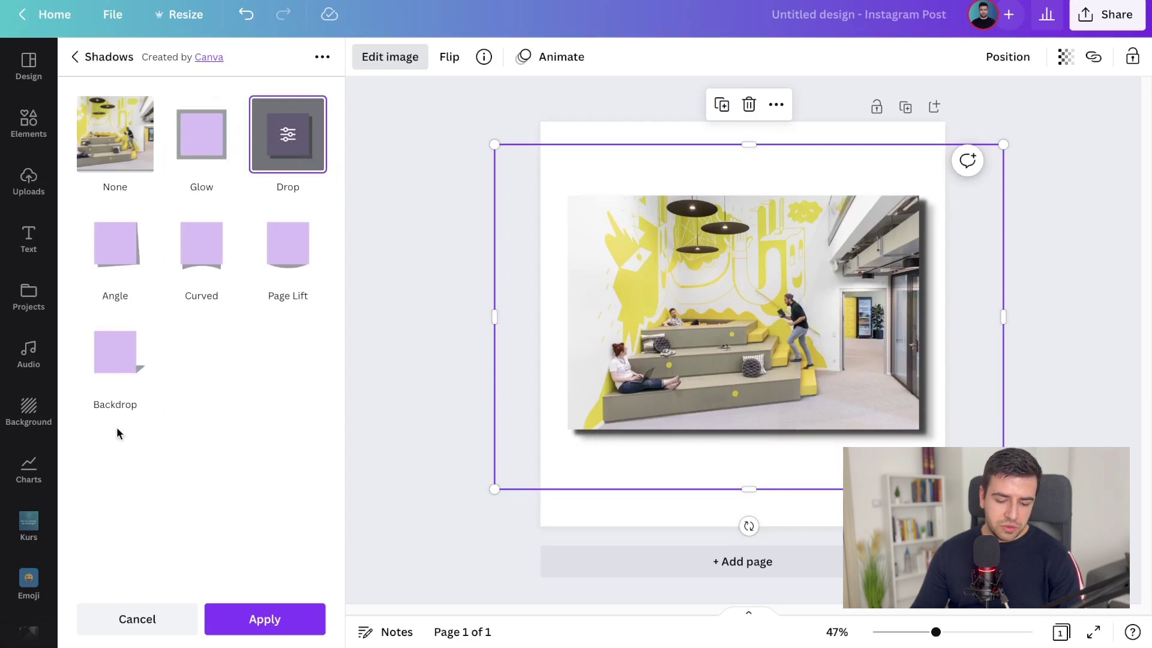
pyautogui.click(114, 352)
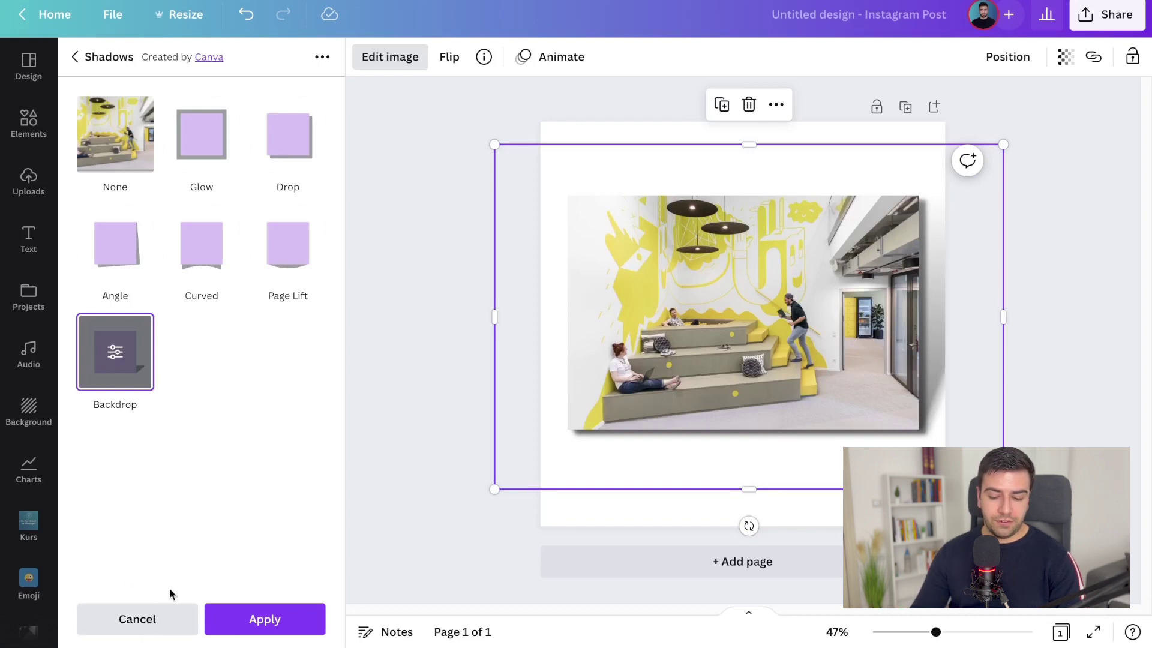
# Choose the Drop shadow style for the office photo, review its direction and other adjustment settings, and apply it
pyautogui.click(294, 147)
pyautogui.click(292, 144)
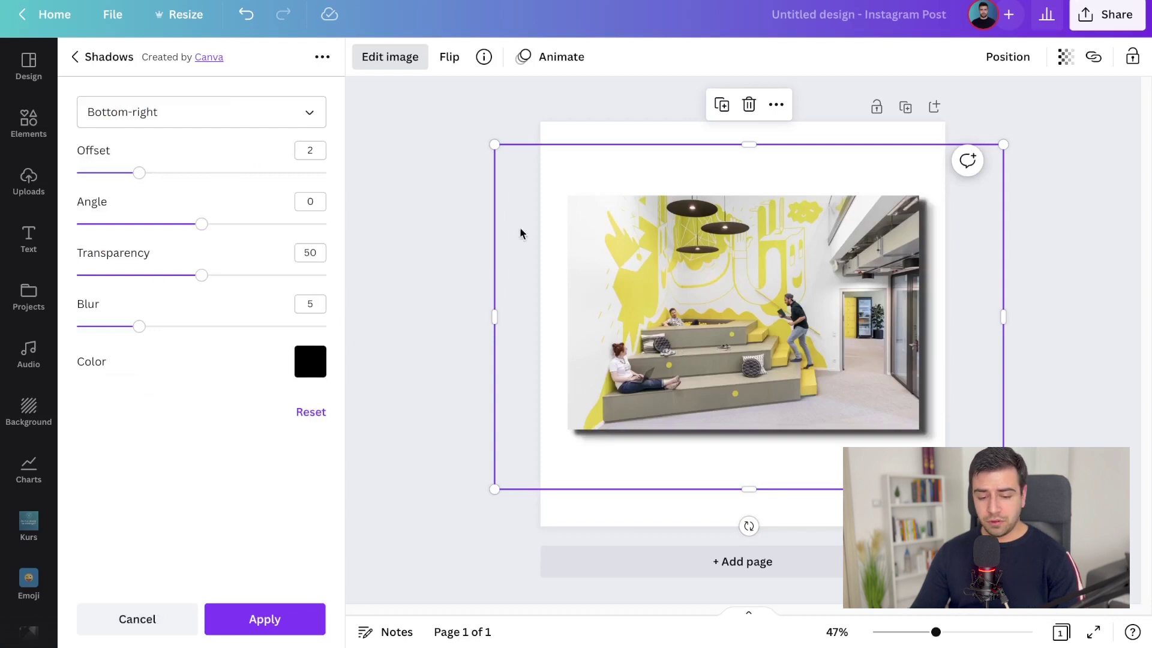
pyautogui.click(76, 56)
pyautogui.click(289, 137)
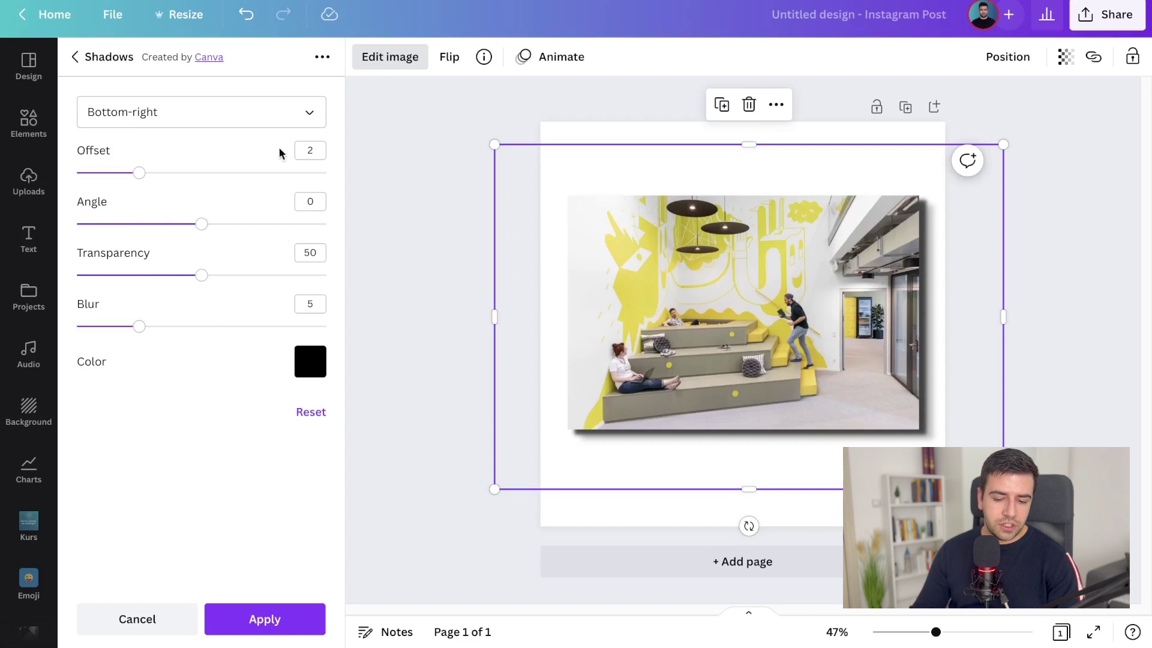
pyautogui.click(245, 111)
pyautogui.click(245, 113)
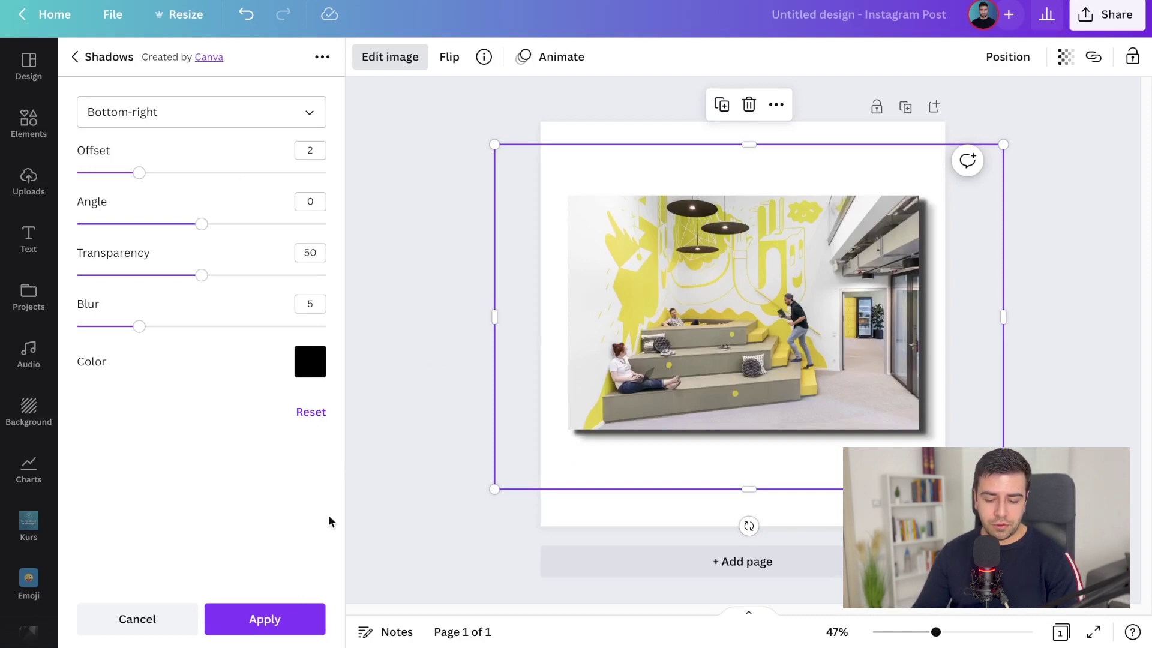
pyautogui.click(264, 619)
pyautogui.click(430, 348)
pyautogui.click(282, 216)
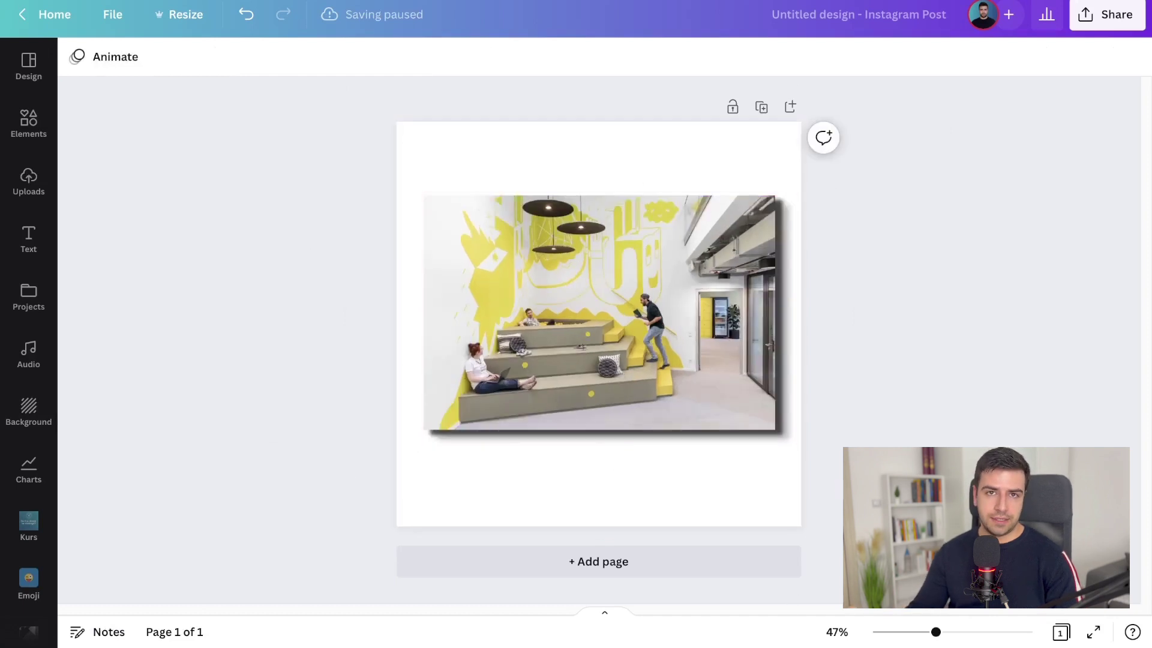
# Delete the office photo and add the uploaded red apple image to the page instead
pyautogui.click(706, 318)
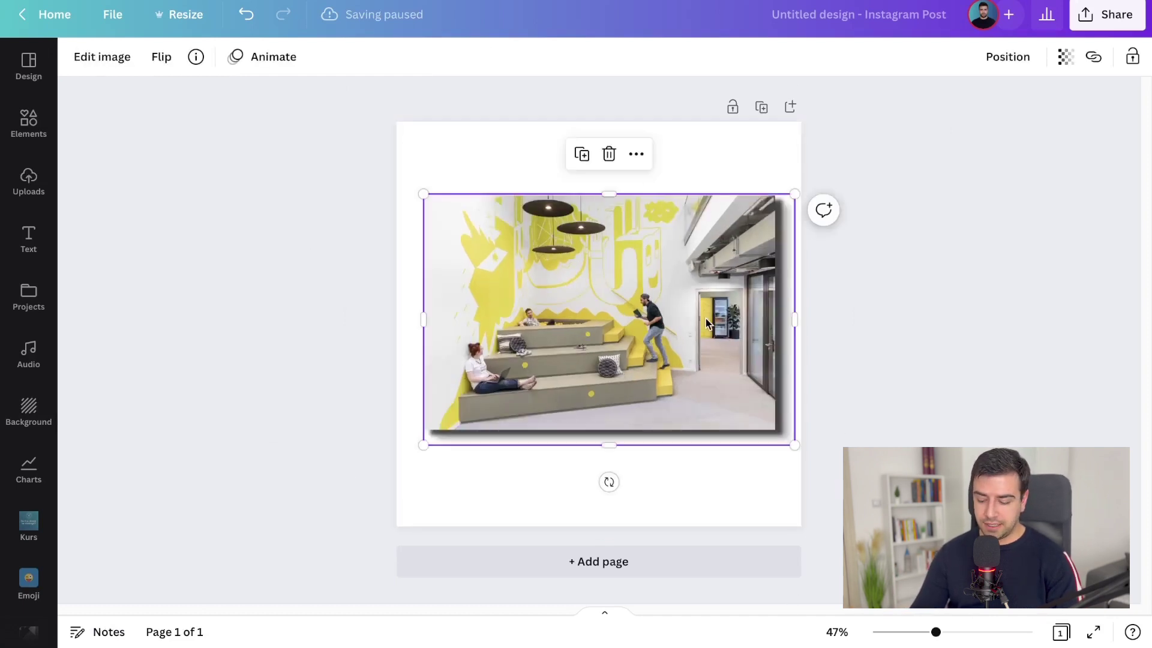
pyautogui.press('Delete')
pyautogui.click(30, 186)
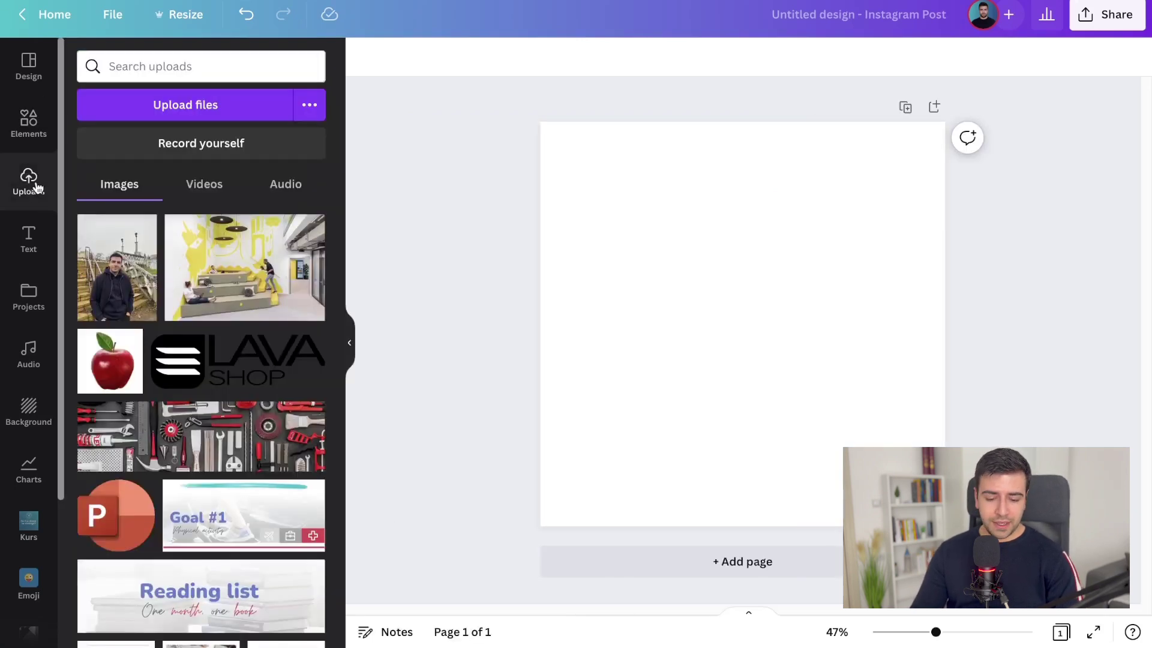
pyautogui.click(110, 360)
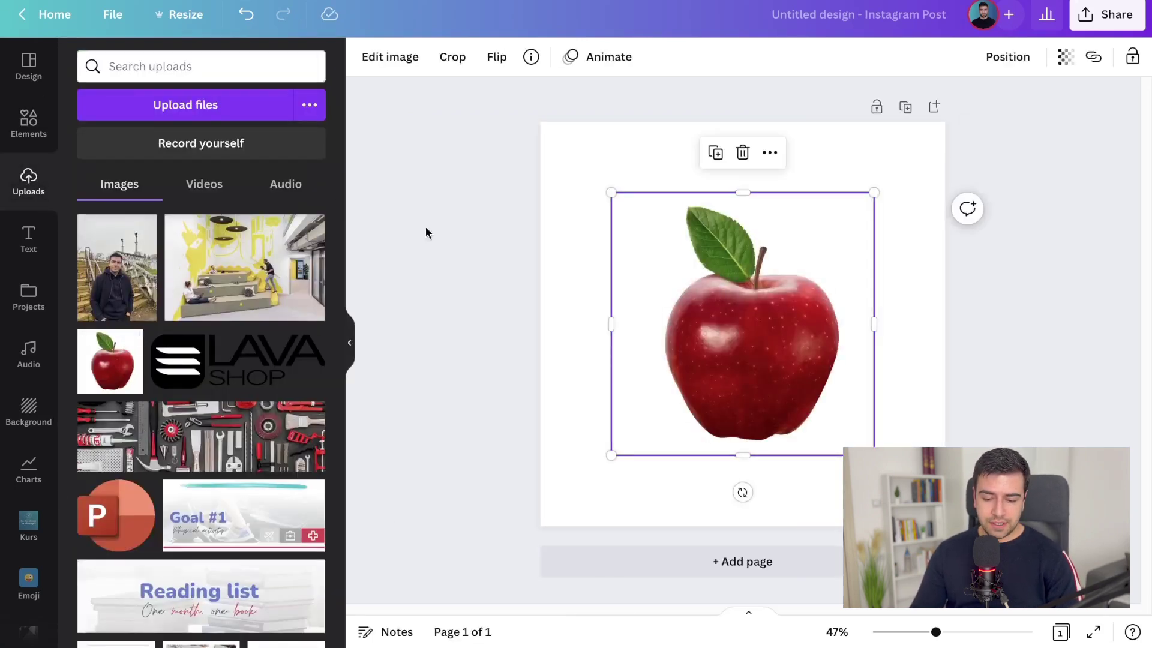
pyautogui.click(350, 344)
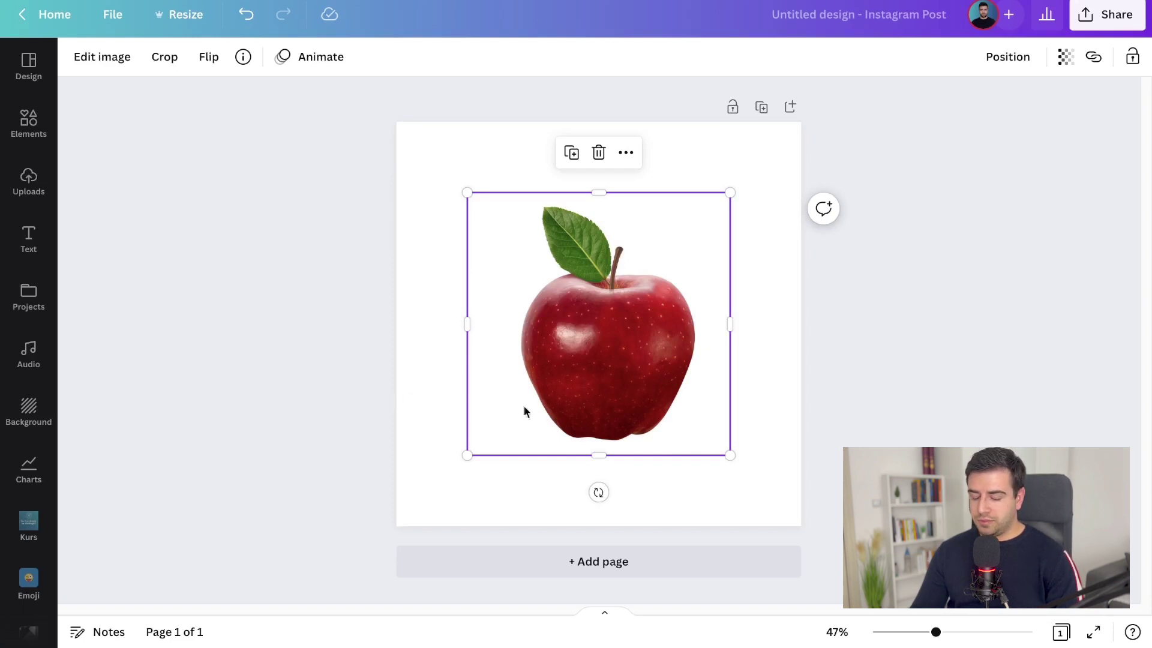
# Enlarge the apple image so it nearly fills the page and centre it on the canvas
pyautogui.moveTo(651, 369); pyautogui.dragTo(596, 305)
pyautogui.moveTo(674, 391); pyautogui.dragTo(774, 480)
pyautogui.moveTo(680, 357); pyautogui.dragTo(704, 403)
pyautogui.moveTo(686, 382); pyautogui.dragTo(687, 372)
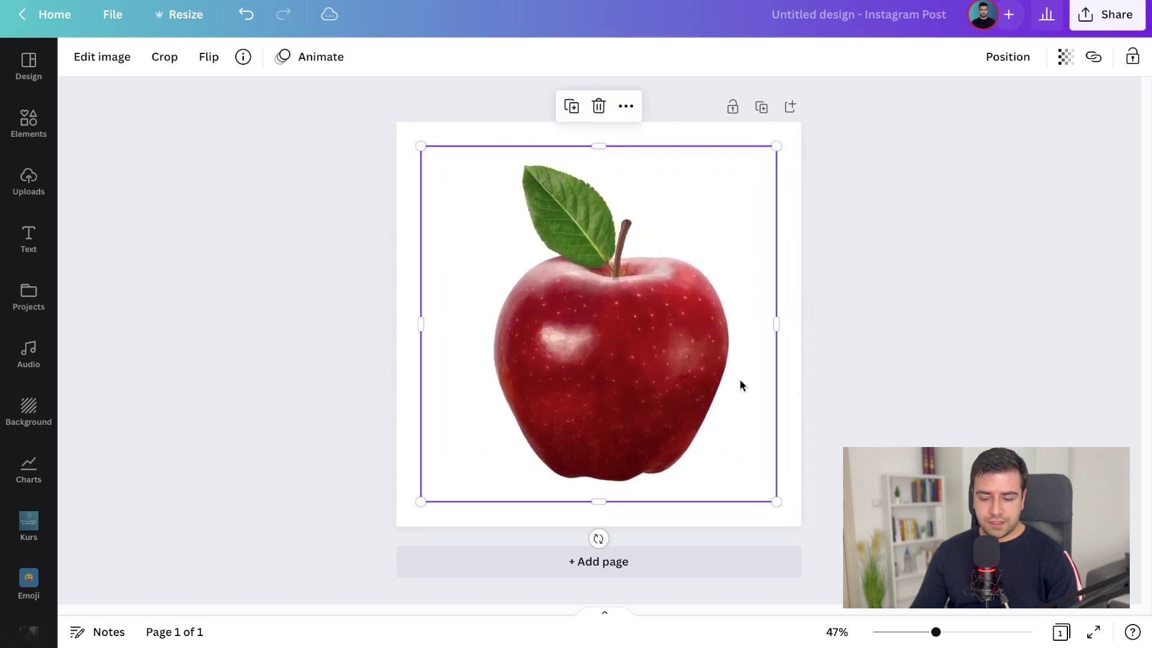
pyautogui.press('Escape')
pyautogui.click(694, 203)
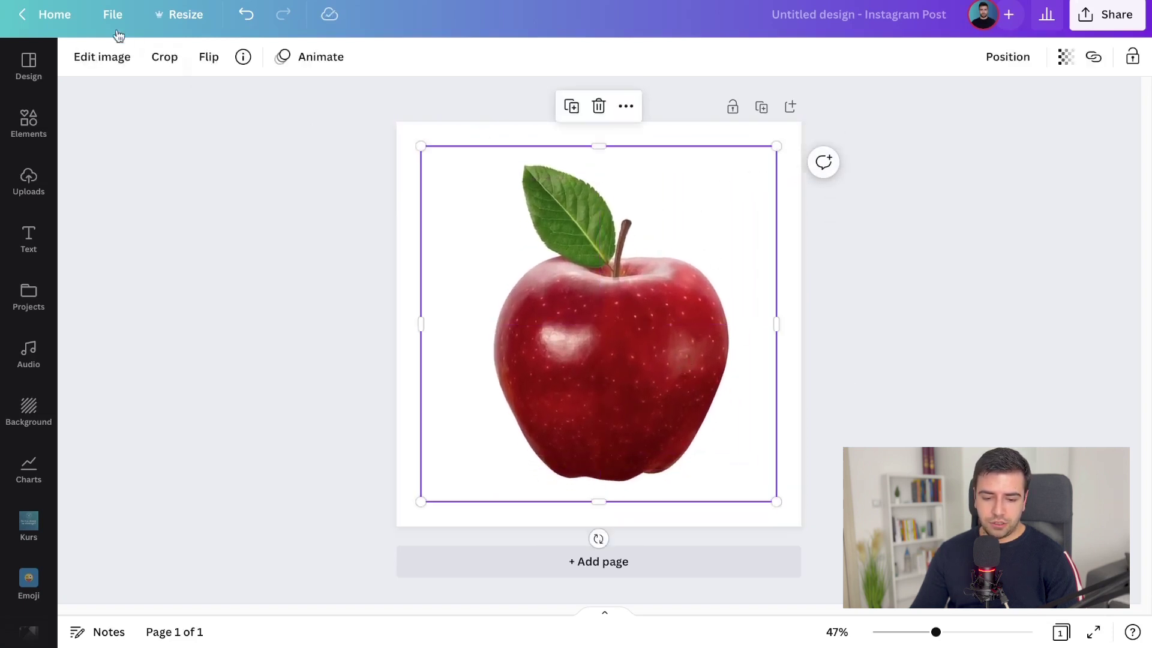
# Remove the background from the apple image and apply the result
pyautogui.click(90, 57)
pyautogui.click(210, 311)
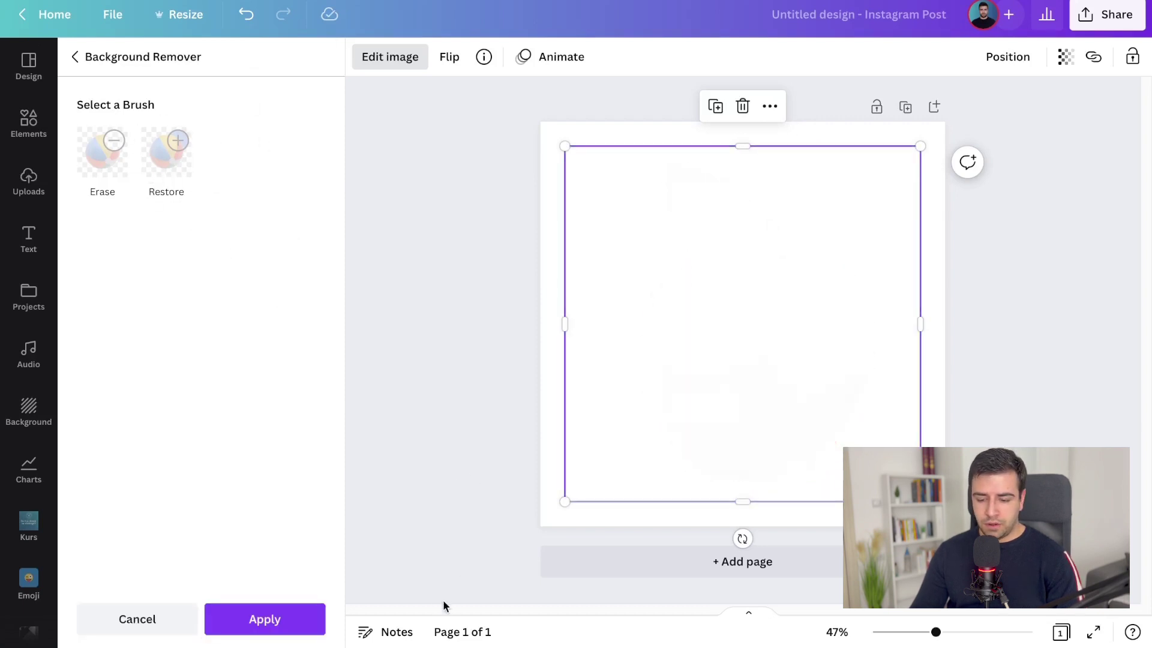
pyautogui.click(245, 617)
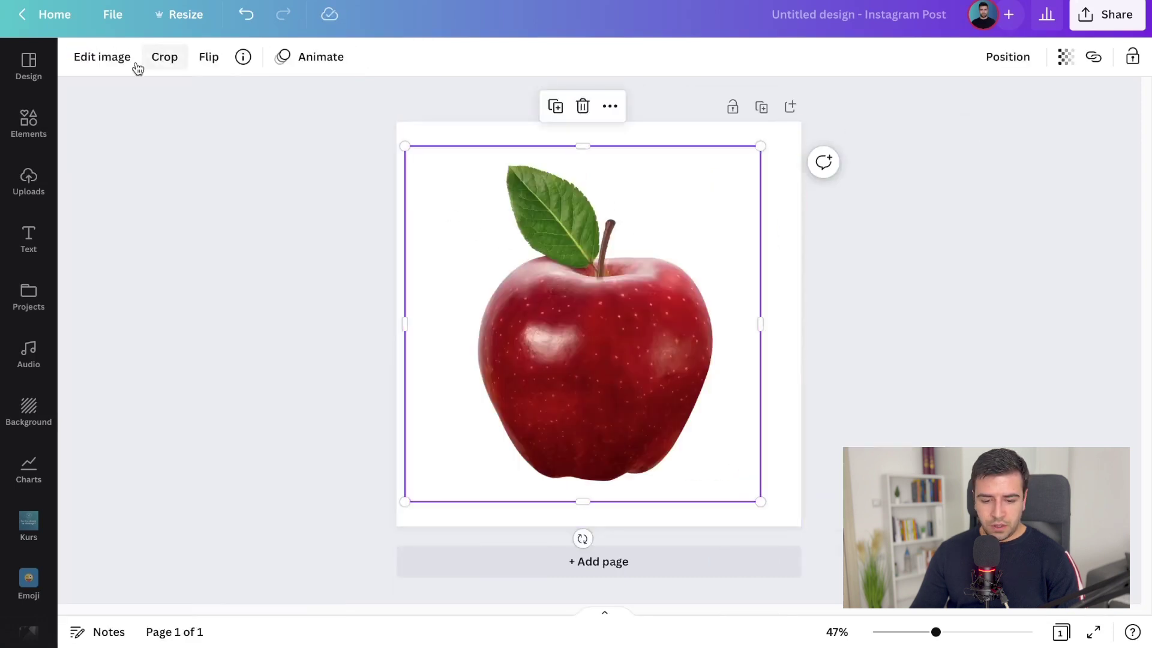
# Shrink the apple image slightly and reposition it near the centre of the page
pyautogui.click(135, 63)
pyautogui.click(193, 215)
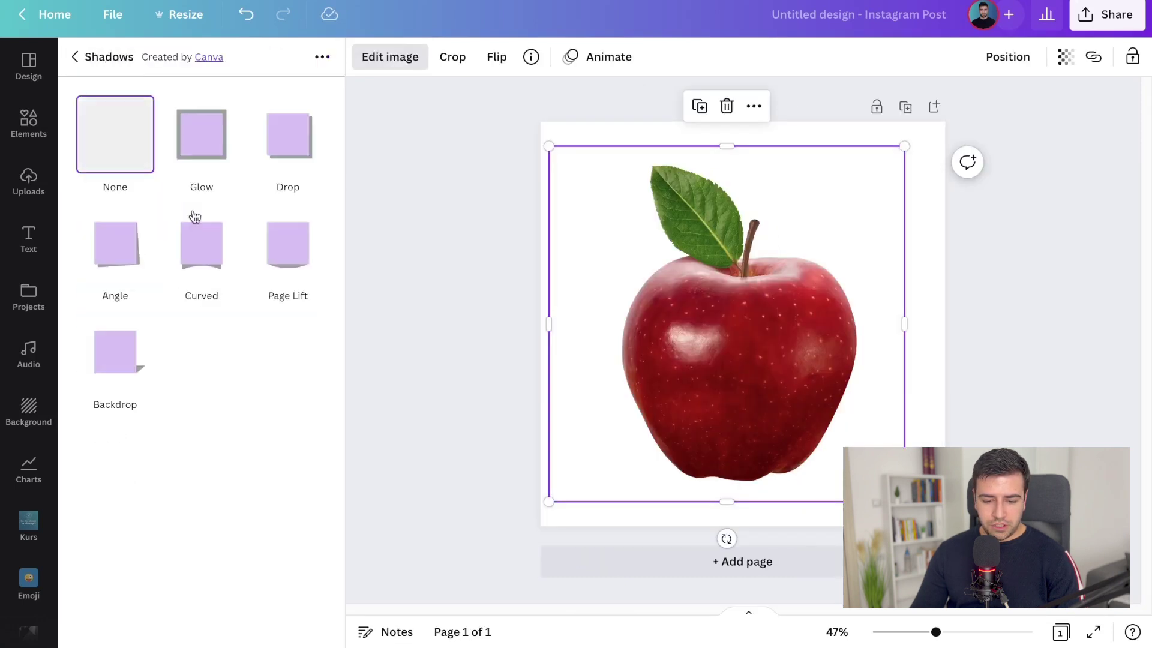
pyautogui.moveTo(768, 360)
pyautogui.mouseDown()
pyautogui.moveTo(838, 362)
pyautogui.moveTo(790, 361)
pyautogui.mouseUp()
pyautogui.moveTo(922, 501); pyautogui.dragTo(862, 462)
pyautogui.moveTo(766, 329); pyautogui.dragTo(779, 348)
pyautogui.click(1074, 340)
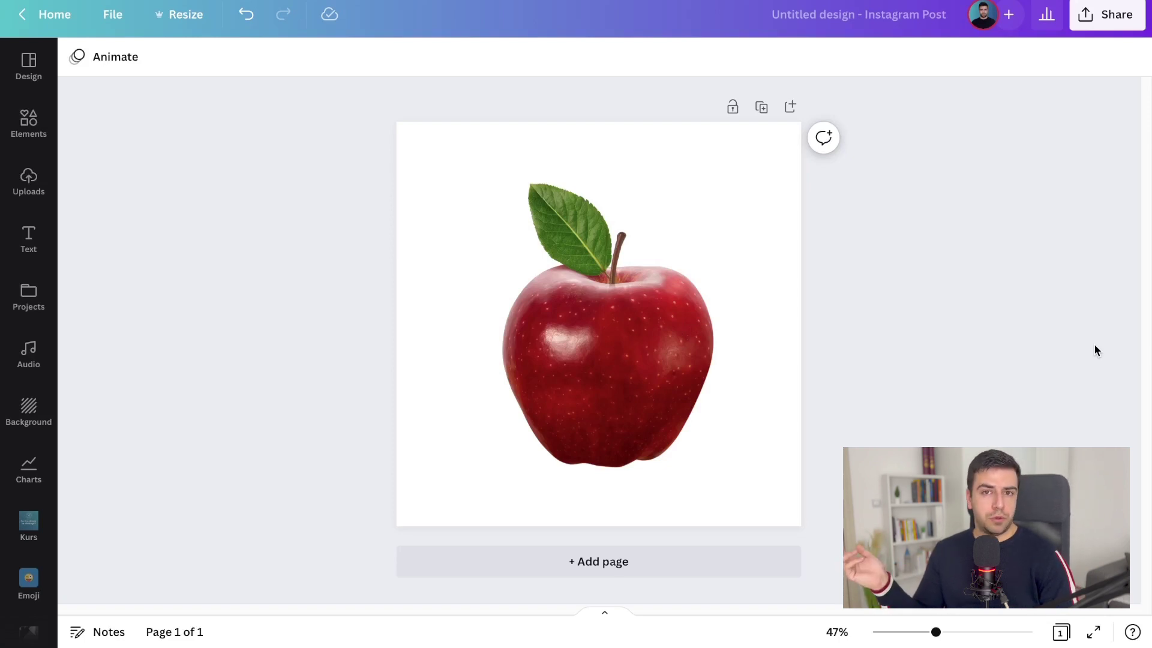
# Reduce the apple image a little further and shift it slightly upward, keeping it horizontally centred on the page
pyautogui.moveTo(686, 300)
pyautogui.mouseDown()
pyautogui.moveTo(680, 254)
pyautogui.moveTo(686, 301)
pyautogui.mouseUp()
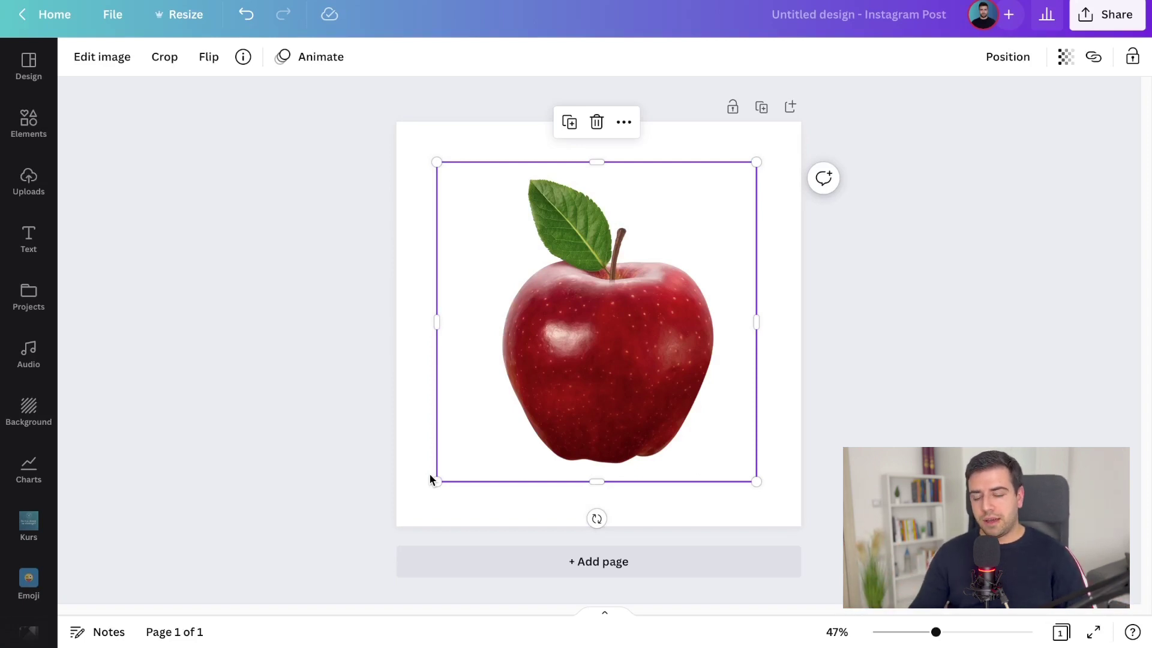
pyautogui.click(949, 434)
pyautogui.click(688, 325)
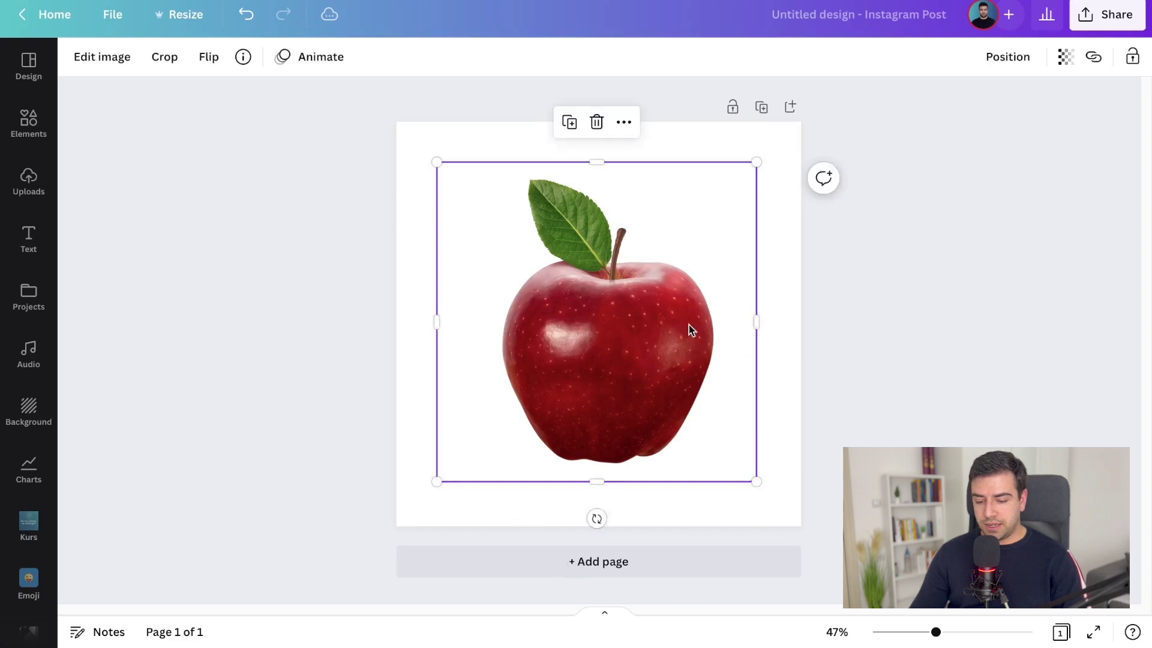
pyautogui.moveTo(757, 162); pyautogui.dragTo(719, 196)
pyautogui.moveTo(631, 319); pyautogui.dragTo(652, 282)
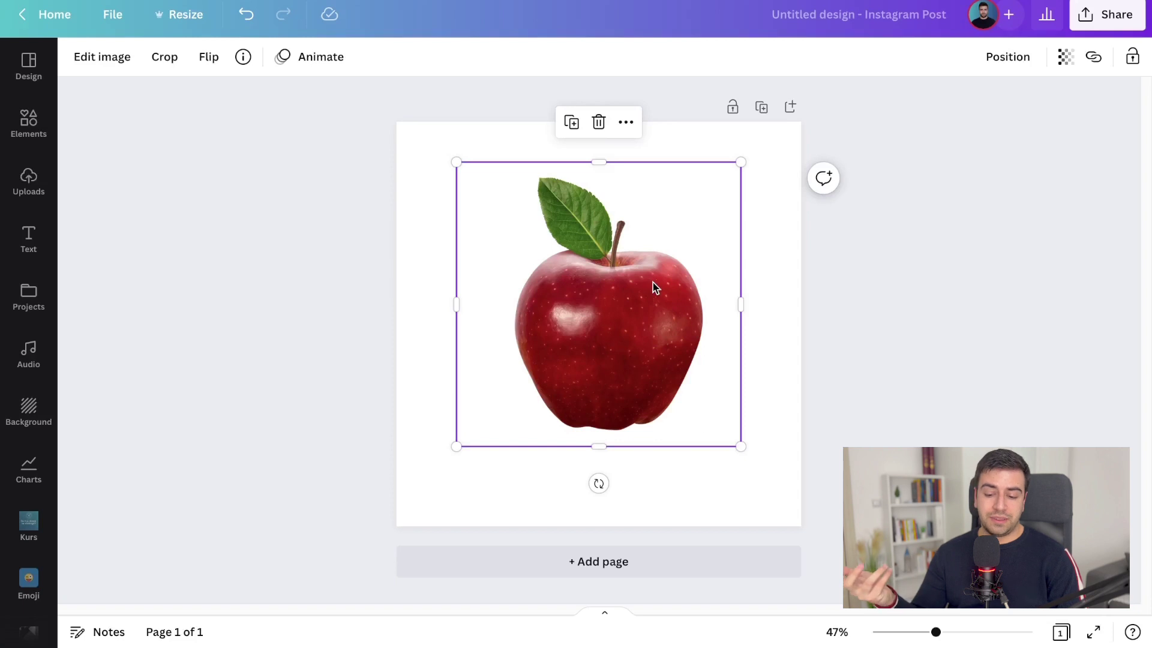
pyautogui.click(1023, 300)
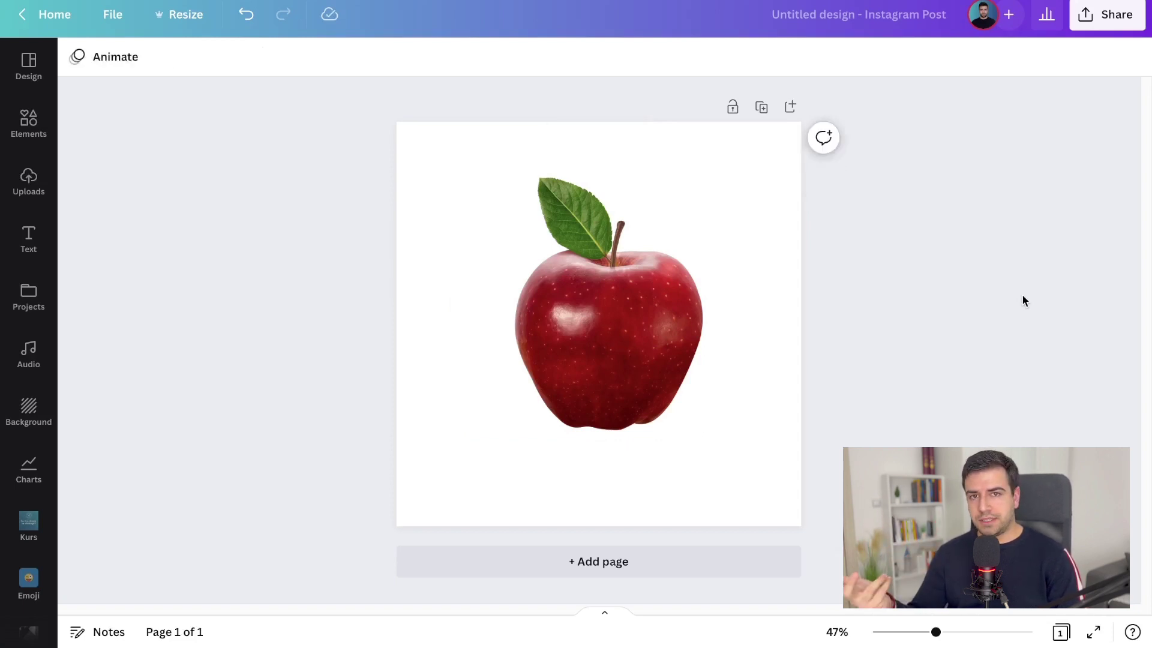
# Open the apple's shadow effects, preview the Page Lift style, and choose the Backdrop style
pyautogui.click(654, 319)
pyautogui.click(117, 64)
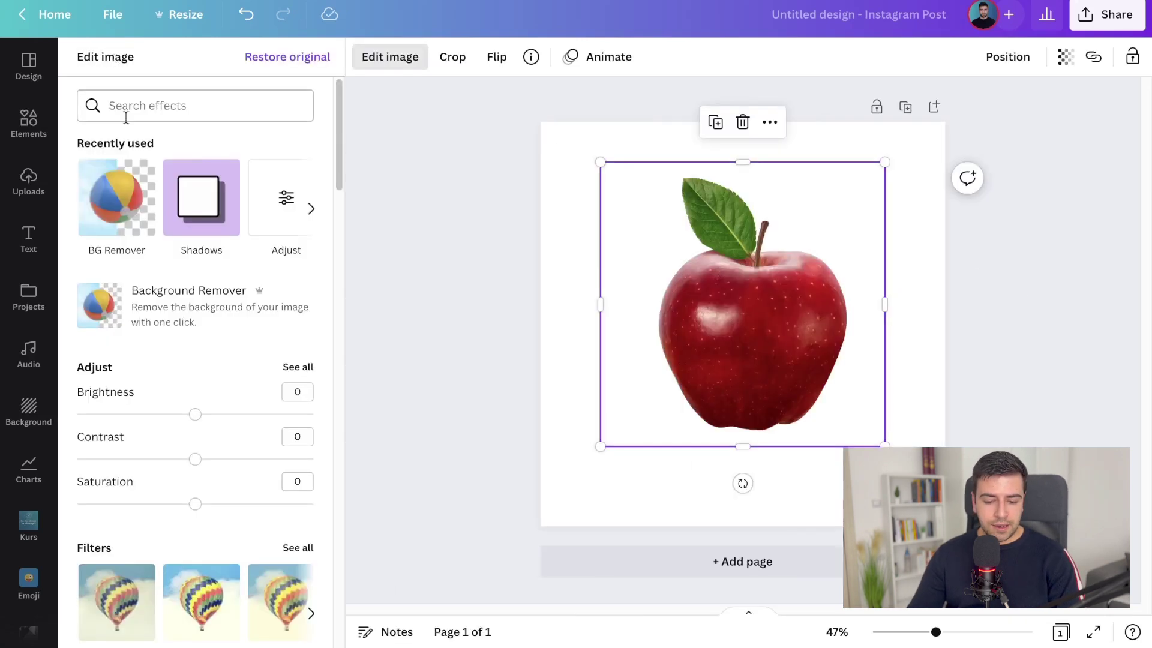
pyautogui.click(225, 216)
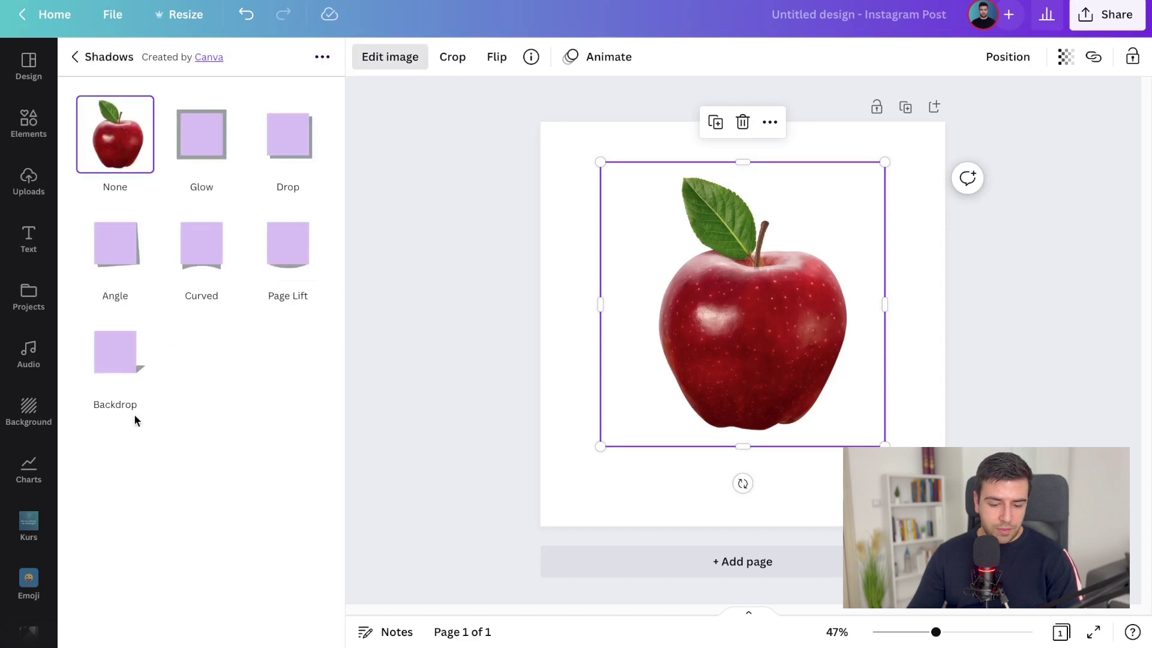
pyautogui.click(288, 251)
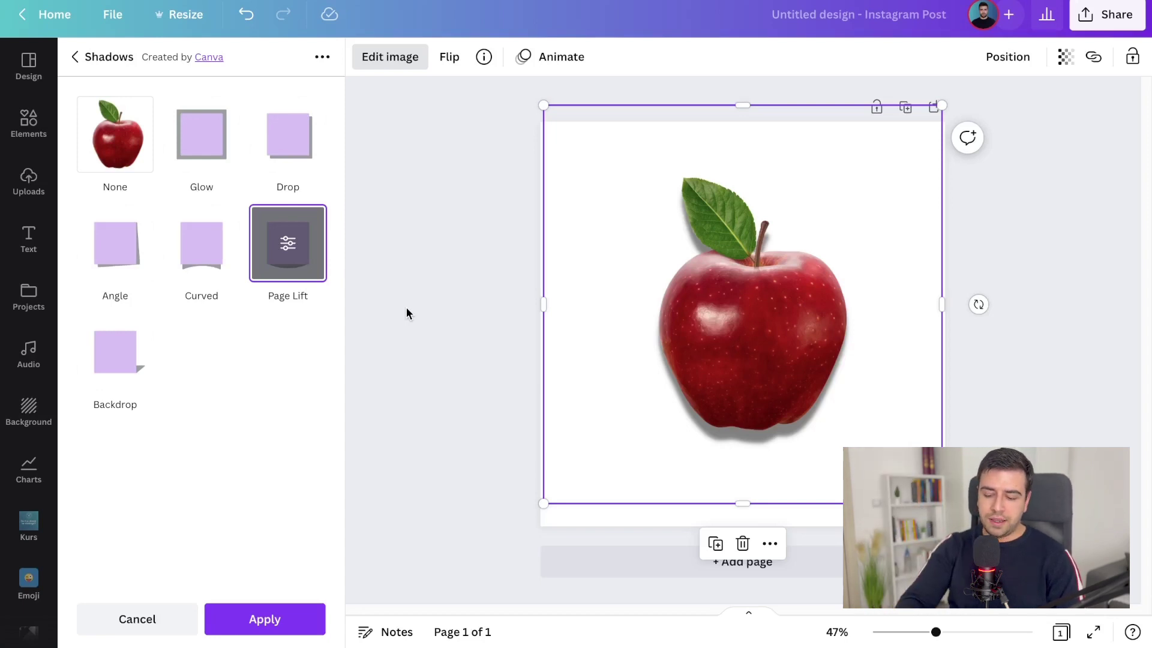
pyautogui.click(141, 359)
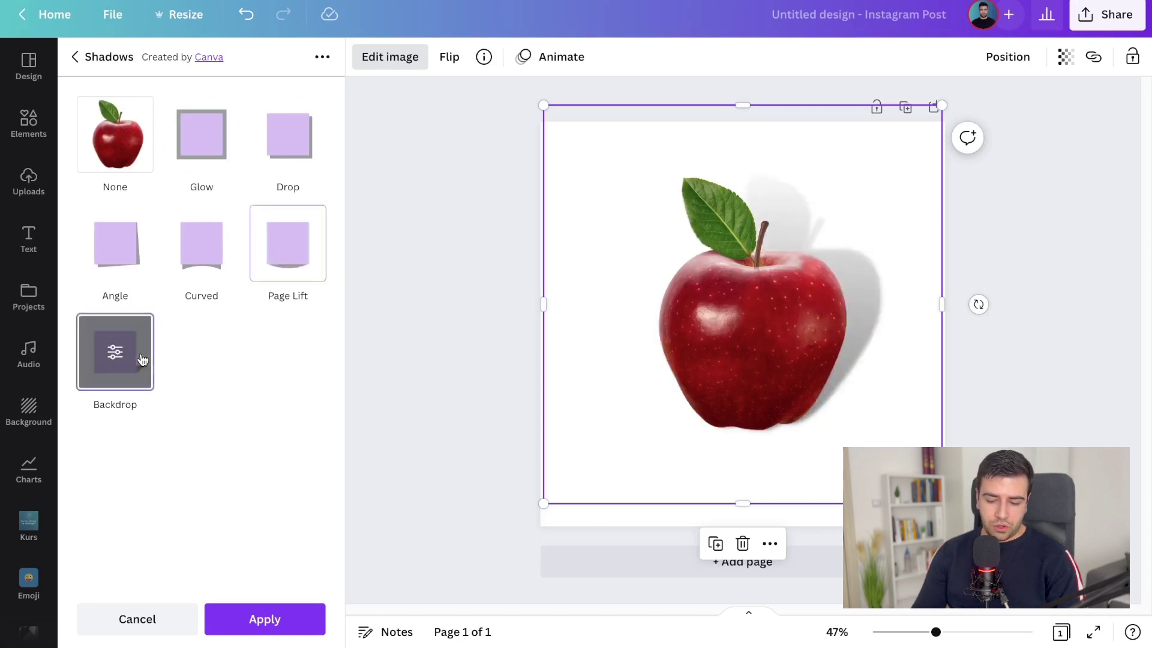
# Set the Backdrop shadow's vertical angle to 72, horizontal angle to 4 and transparency to 38
pyautogui.click(103, 358)
pyautogui.moveTo(326, 182); pyautogui.dragTo(370, 222)
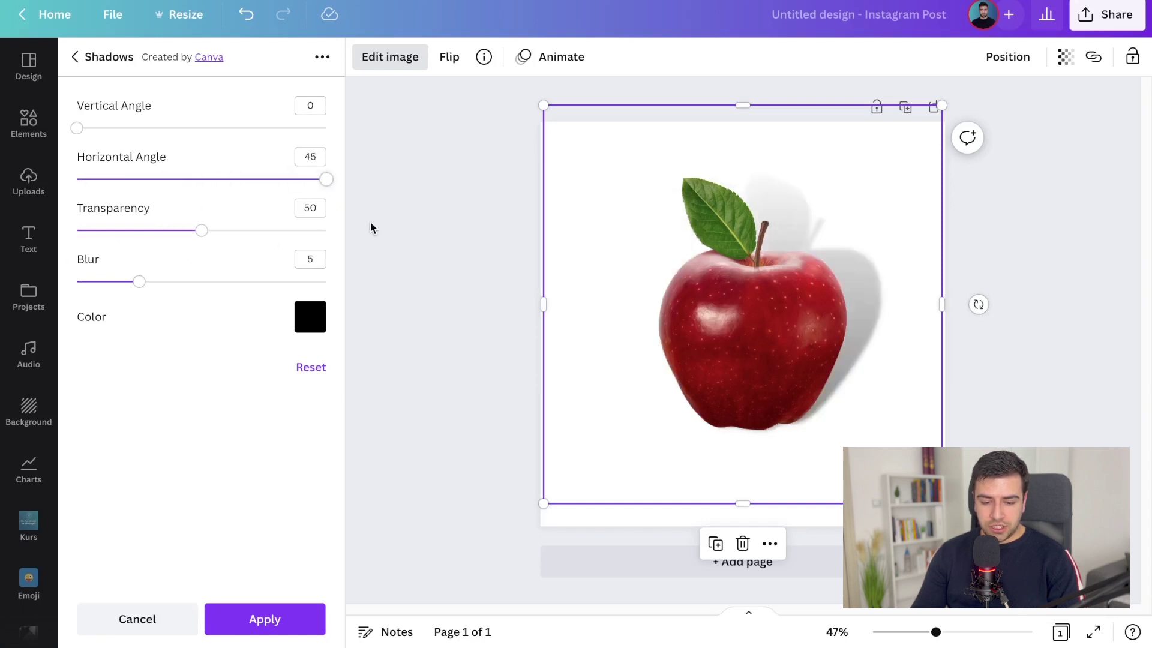
pyautogui.moveTo(94, 133); pyautogui.dragTo(354, 150)
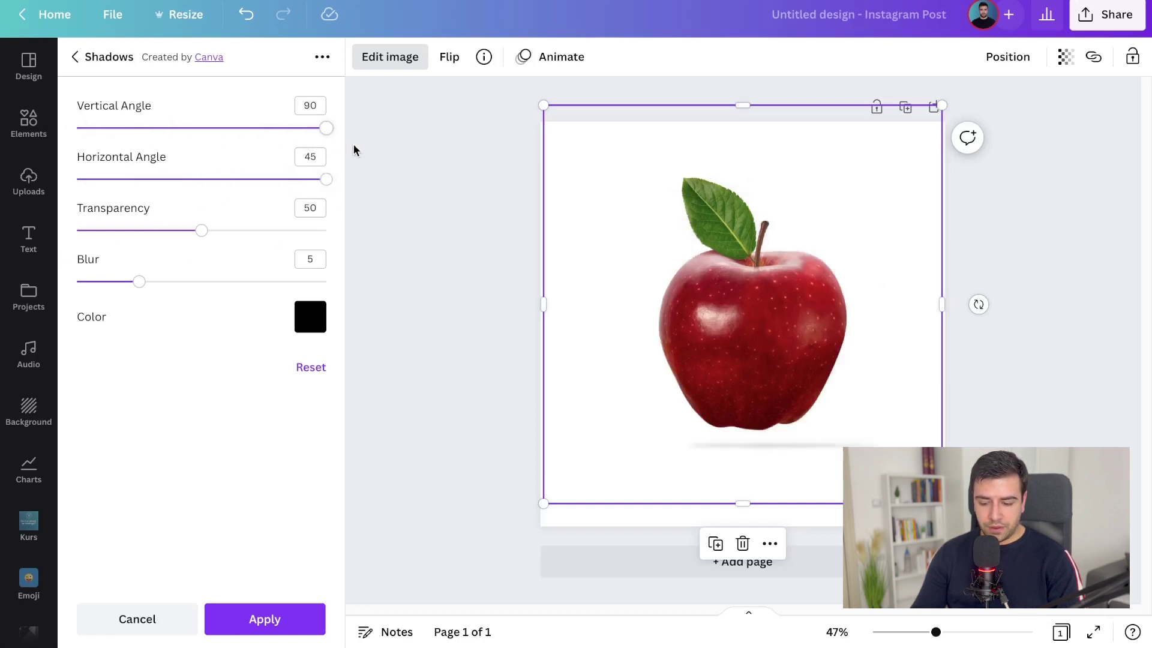
pyautogui.moveTo(271, 161); pyautogui.dragTo(226, 186)
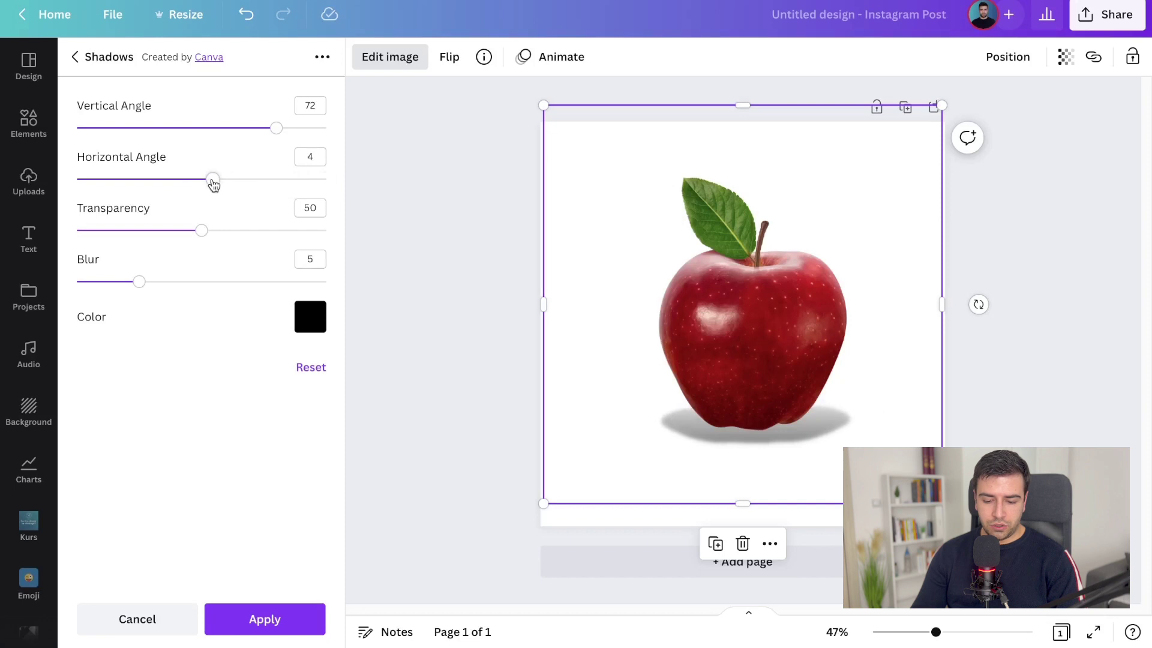
pyautogui.moveTo(202, 230); pyautogui.dragTo(173, 234)
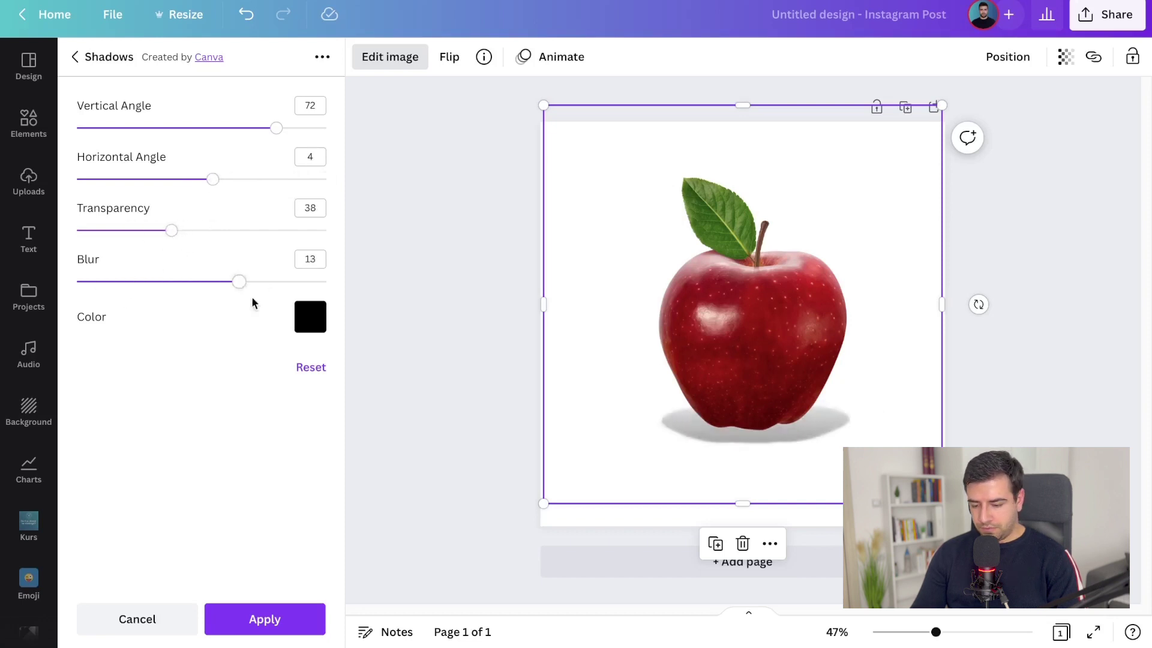
# Try softer and sharper blur amounts on the apple's shadow, finishing with a blur of 14
pyautogui.moveTo(251, 297); pyautogui.dragTo(187, 295)
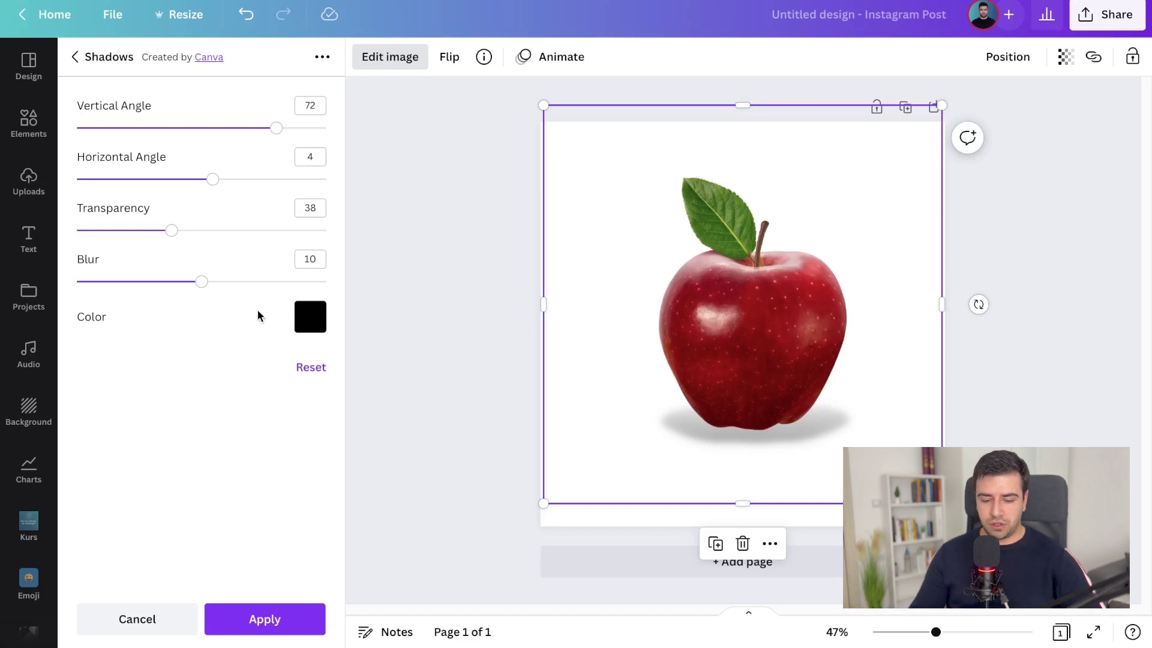
pyautogui.moveTo(161, 284); pyautogui.dragTo(446, 304)
pyautogui.moveTo(234, 285); pyautogui.dragTo(57, 277)
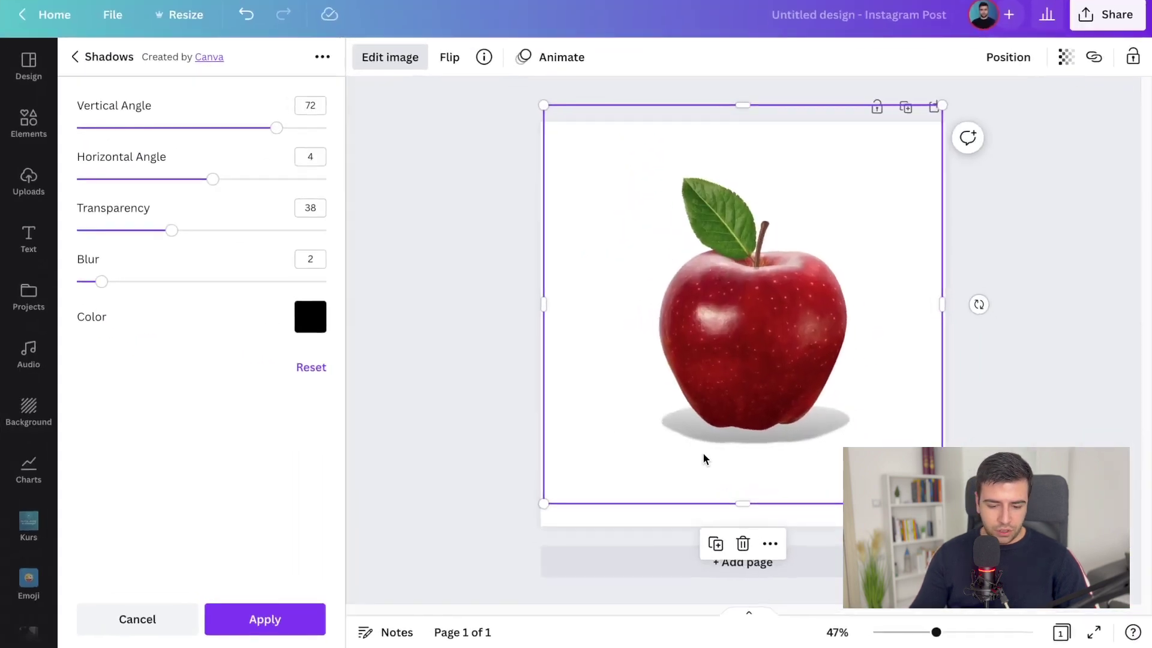
pyautogui.moveTo(137, 281); pyautogui.dragTo(252, 282)
# Set the shadow's transparency to 23, vertical angle to 70 and horizontal angle to 4, and apply the effect
pyautogui.moveTo(174, 231); pyautogui.dragTo(347, 240)
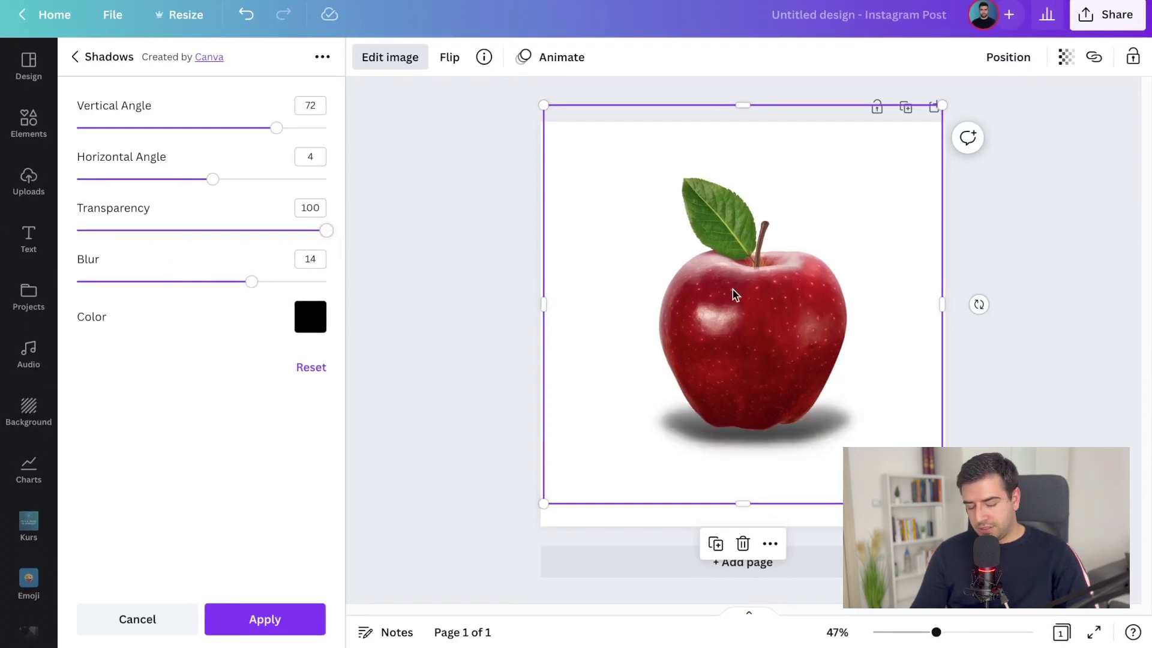
pyautogui.moveTo(327, 230); pyautogui.dragTo(138, 232)
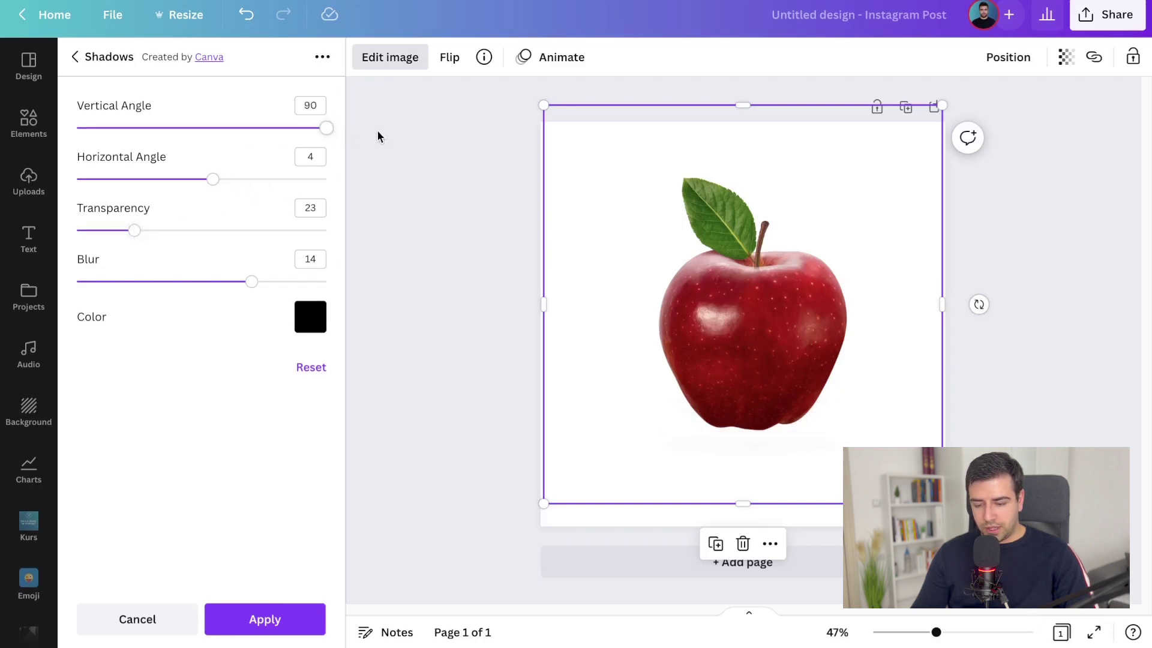
pyautogui.moveTo(326, 127); pyautogui.dragTo(272, 139)
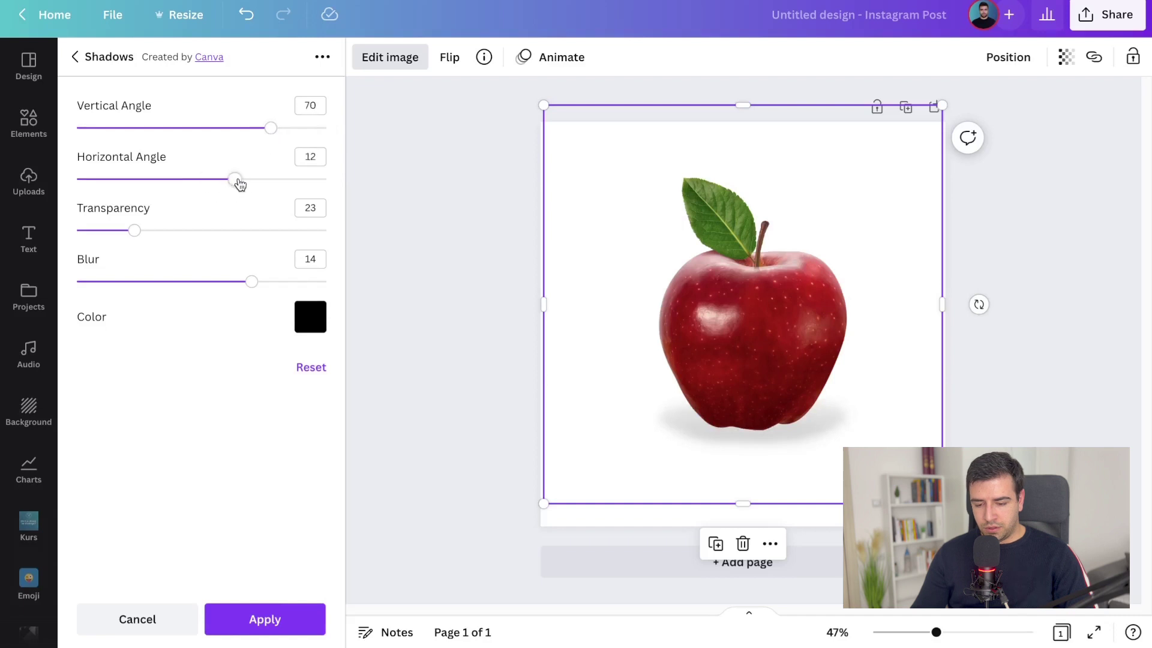
pyautogui.moveTo(240, 184); pyautogui.dragTo(213, 187)
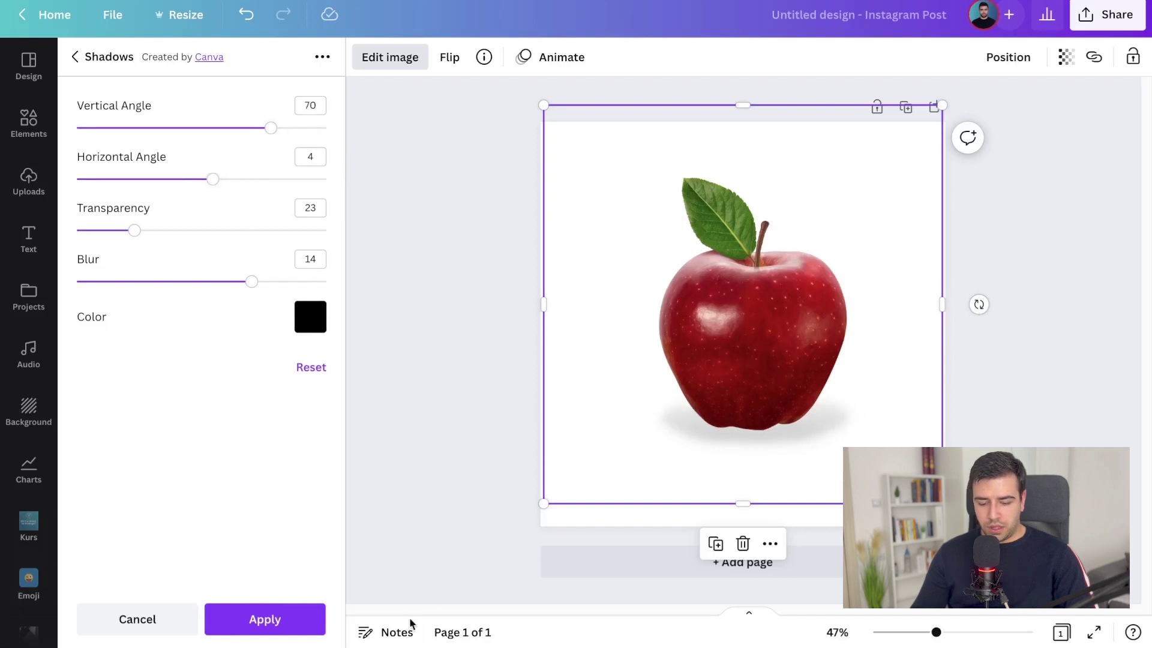
pyautogui.click(264, 619)
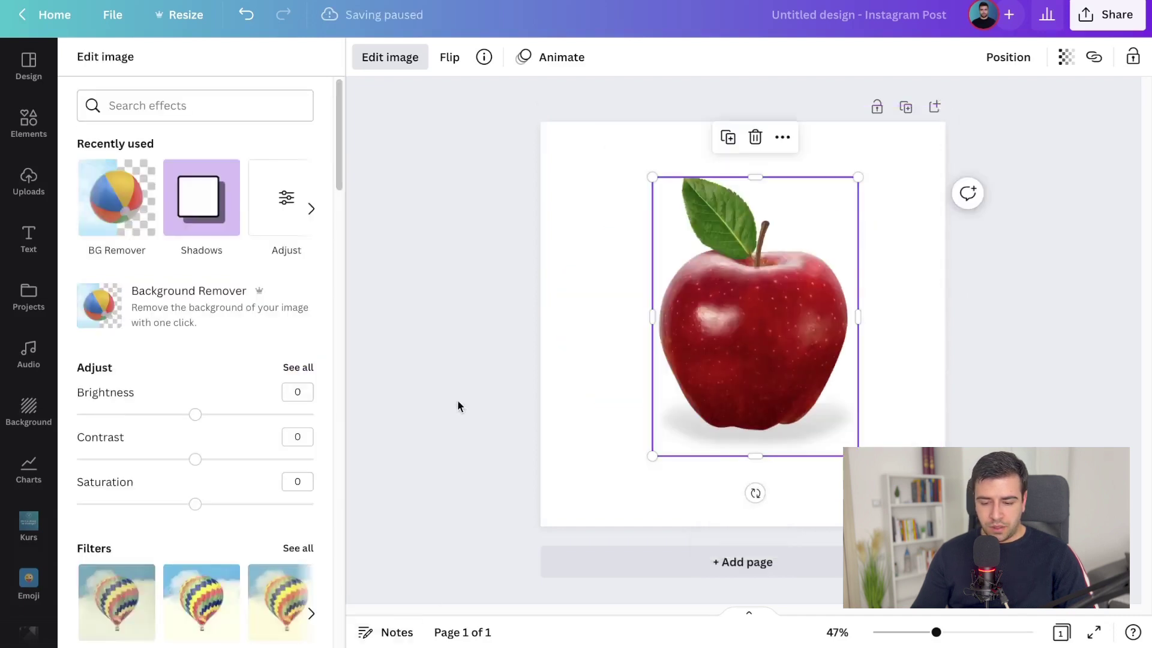
pyautogui.click(457, 407)
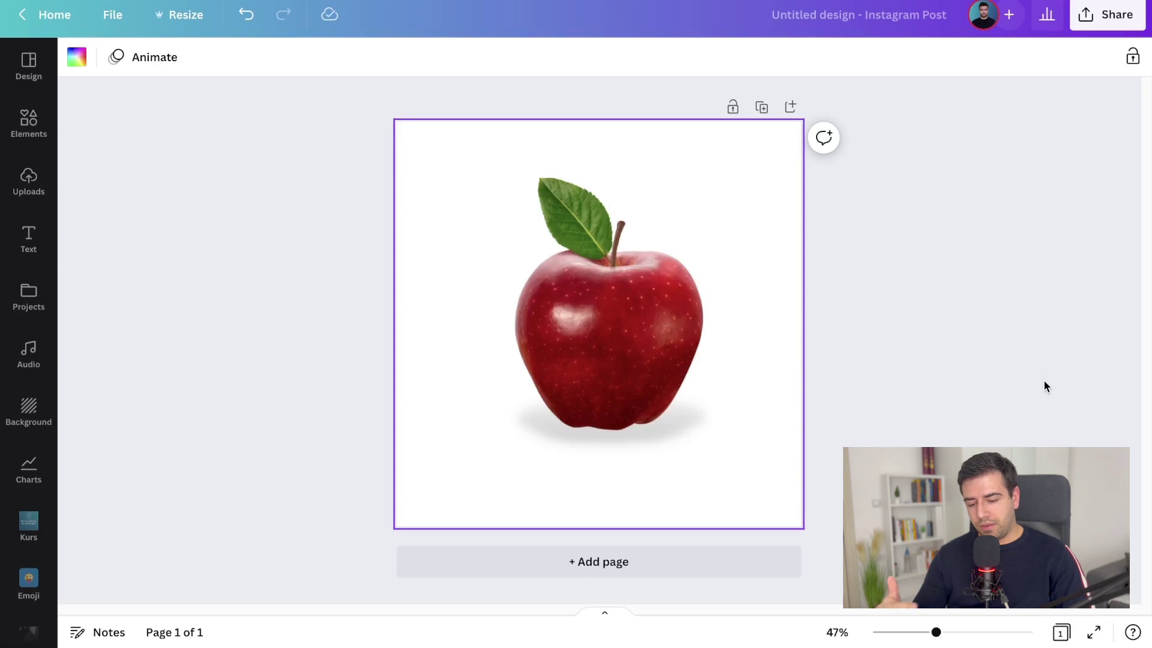
# Restore the apple image to its original state to remove the applied shadow
pyautogui.click(643, 357)
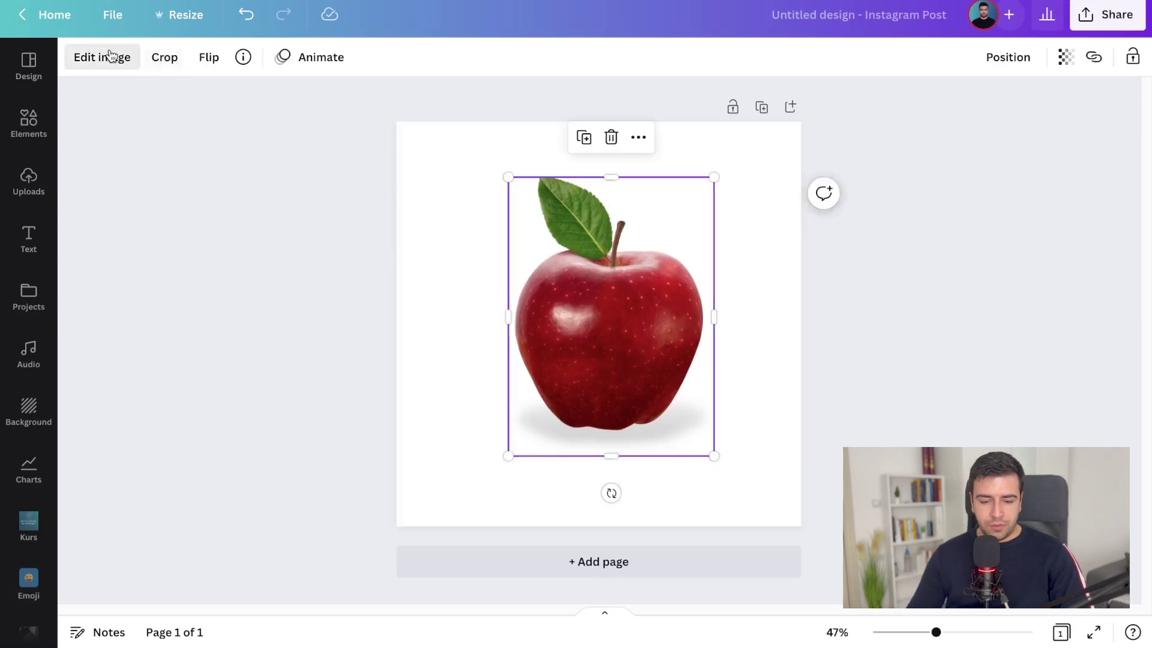
pyautogui.click(110, 56)
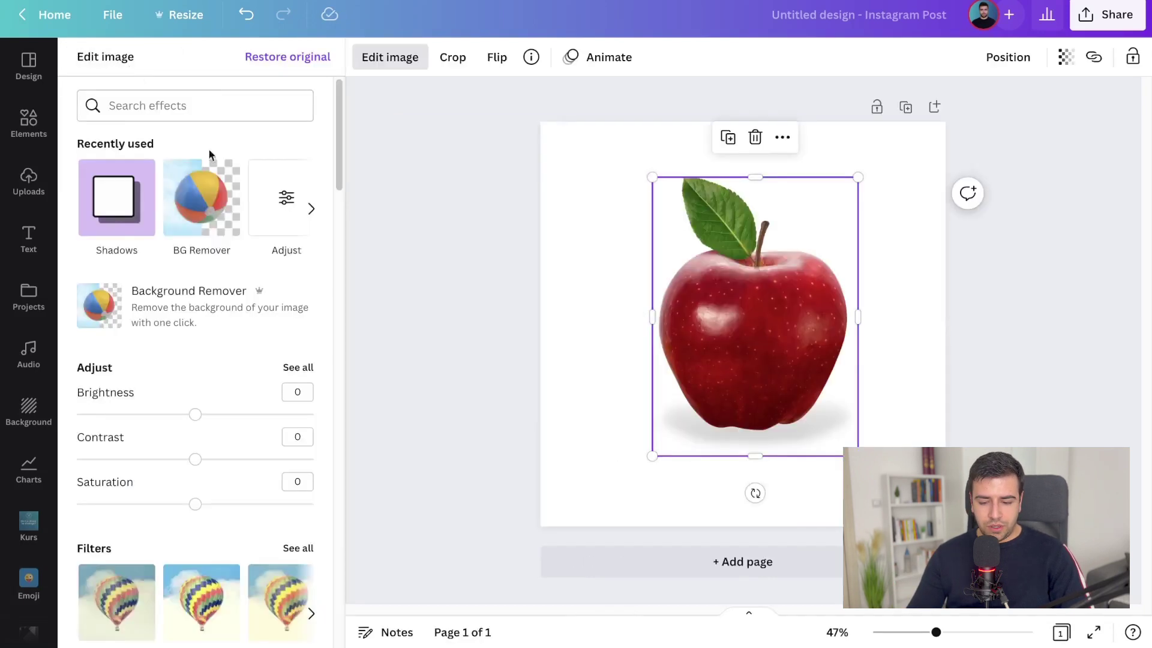
pyautogui.click(309, 58)
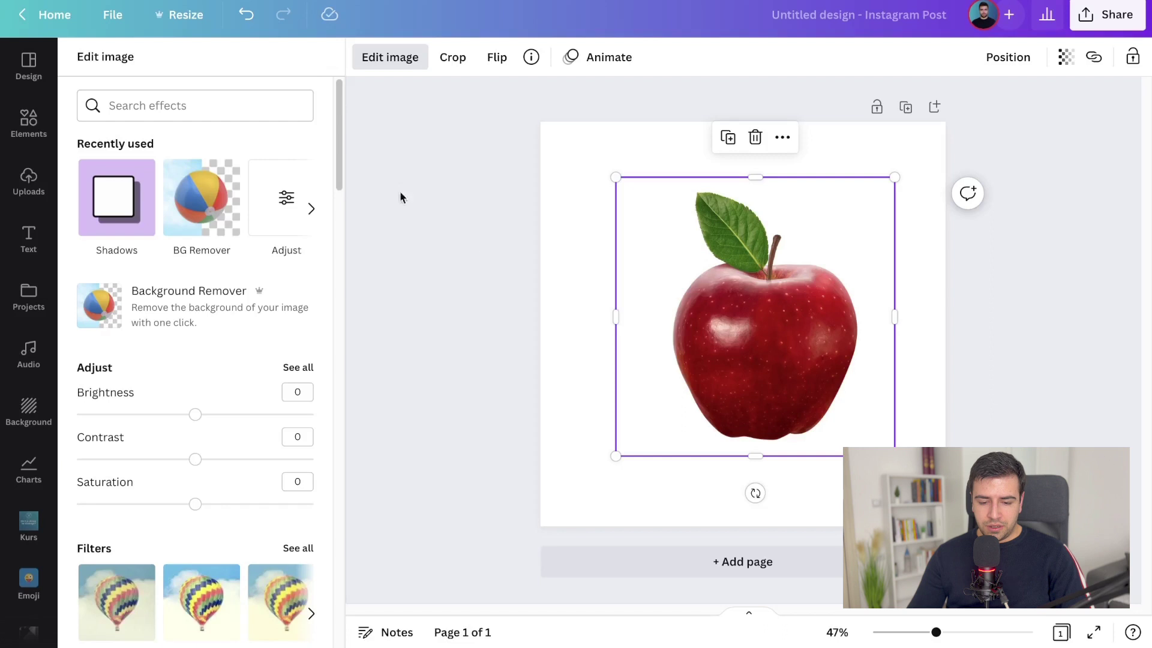
pyautogui.click(560, 368)
# Search the elements for "shadow" graphics and add the first soft oval shadow to the page
pyautogui.click(28, 122)
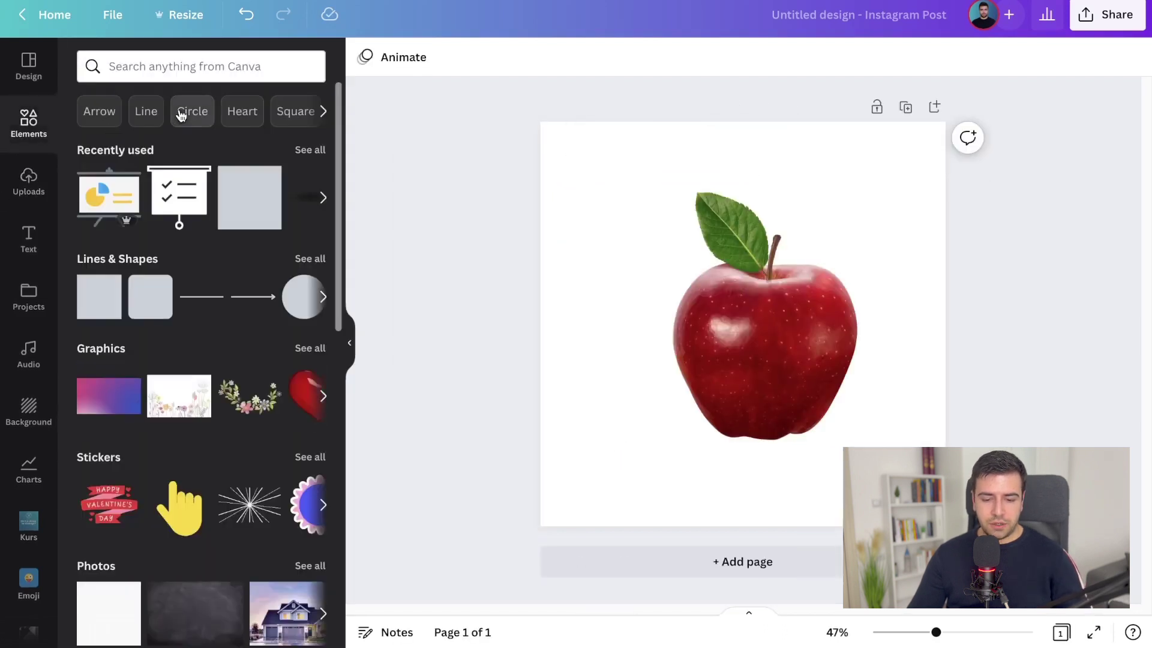
pyautogui.click(163, 71)
pyautogui.write('shadow')
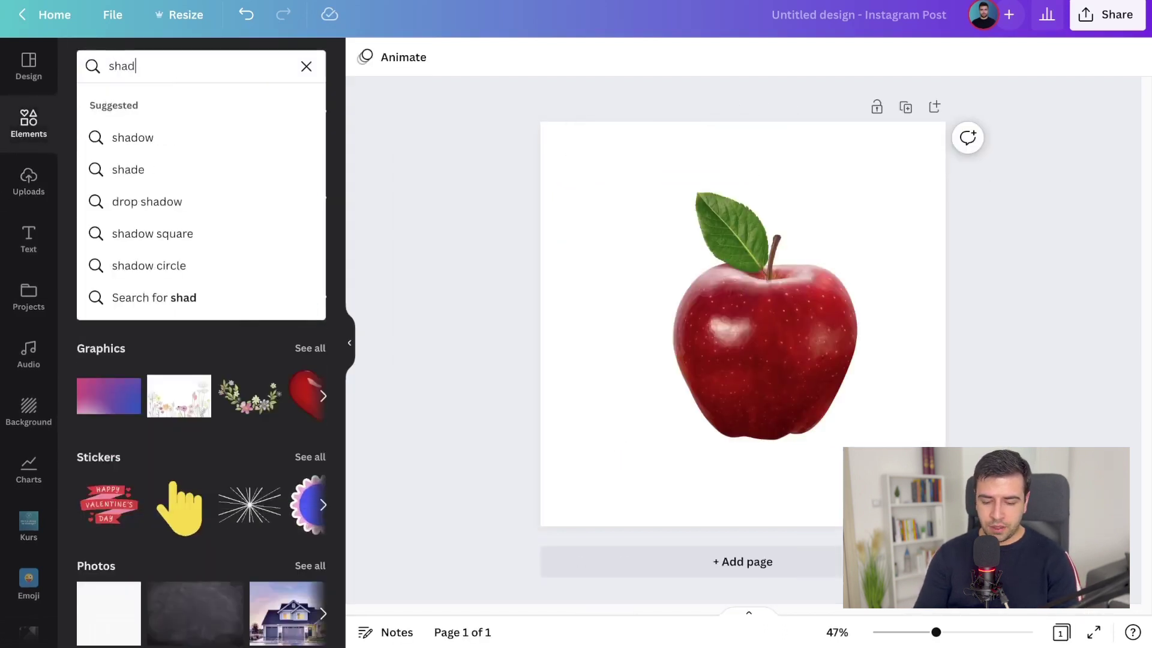
pyautogui.press('Return')
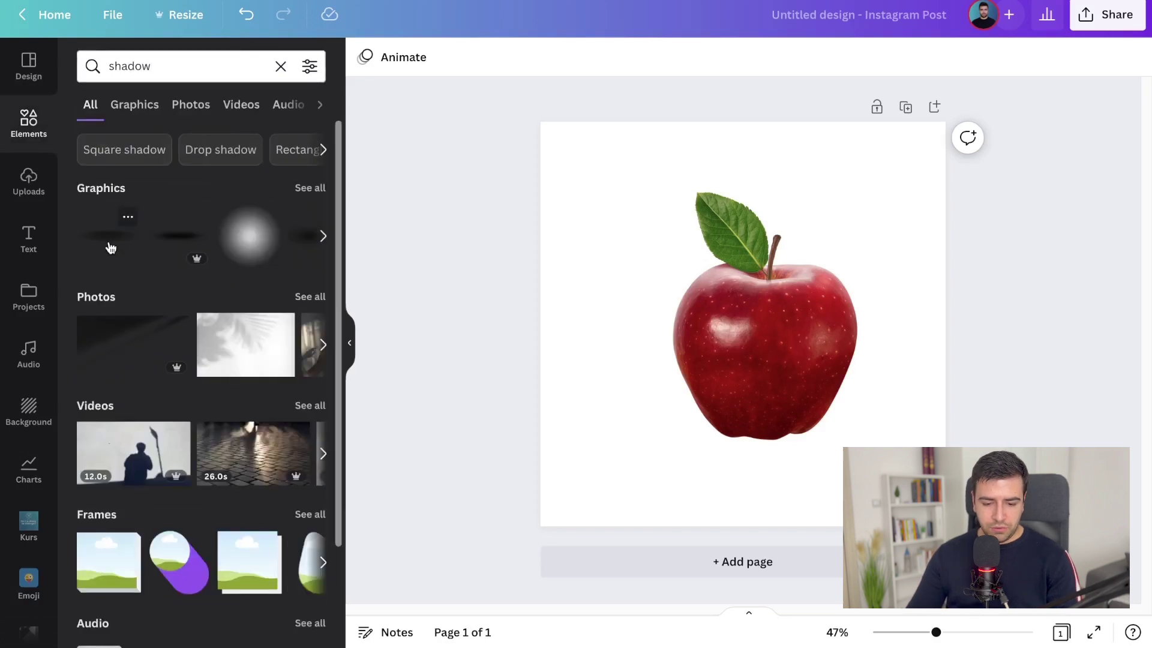
pyautogui.click(144, 105)
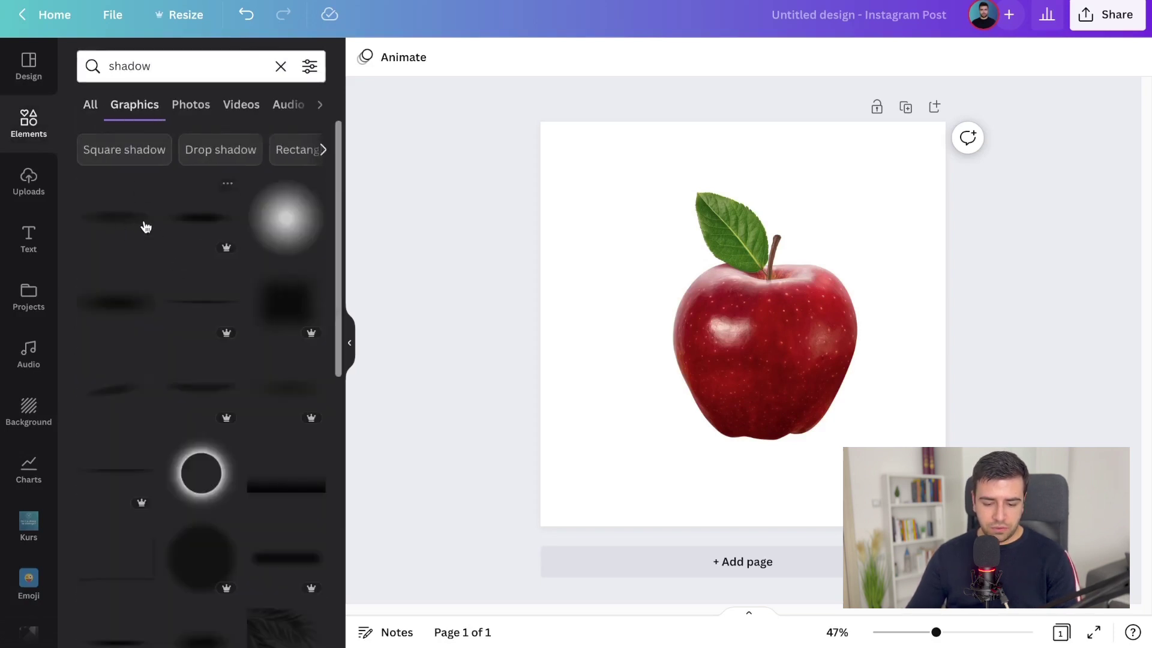
pyautogui.click(127, 217)
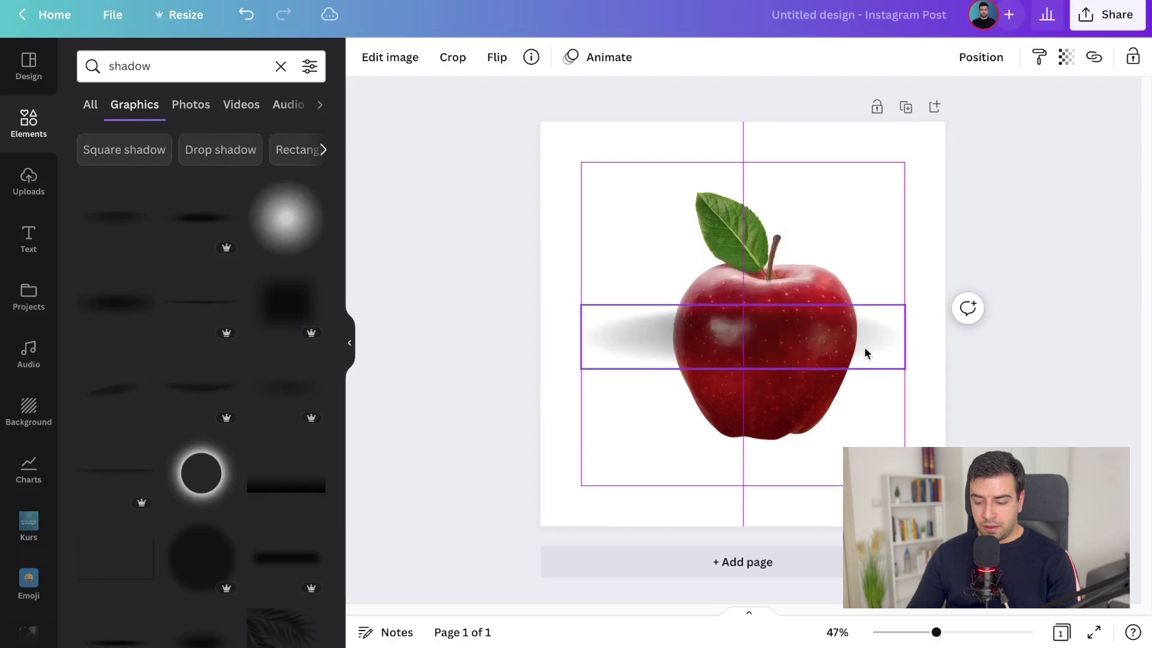
# Shrink the shadow graphic to about the apple's width, place it at the apple's base, and set its transparency to about 69
pyautogui.moveTo(865, 347); pyautogui.dragTo(817, 464)
pyautogui.moveTo(661, 437); pyautogui.dragTo(709, 432)
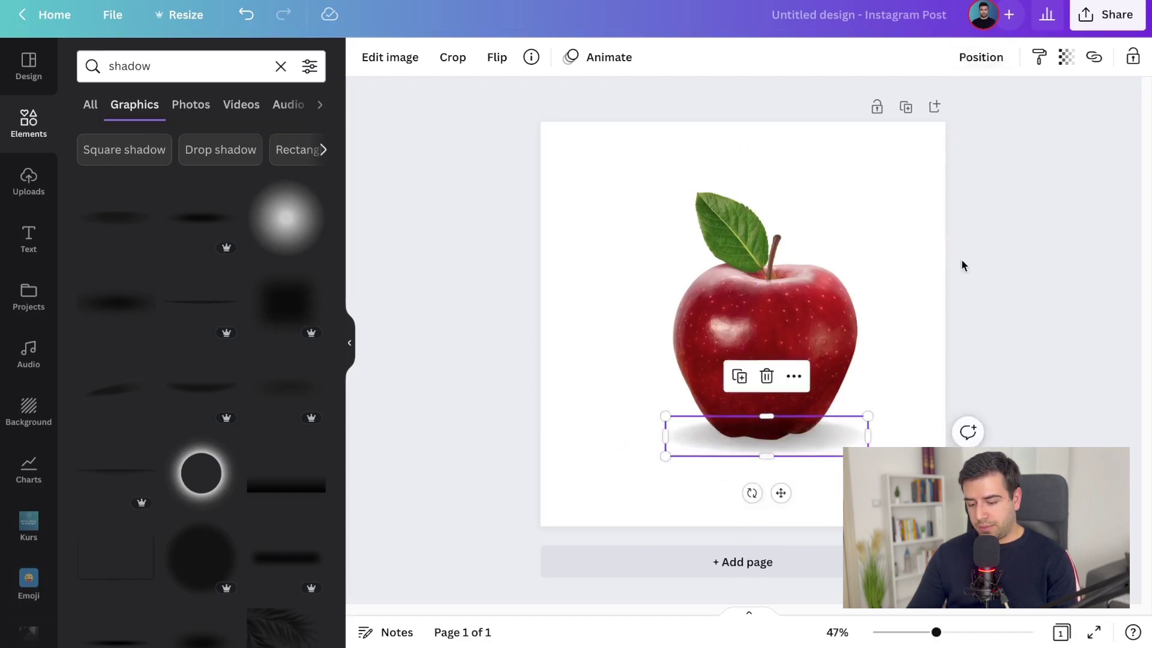
pyautogui.click(1067, 57)
pyautogui.moveTo(1049, 130); pyautogui.dragTo(1109, 156)
pyautogui.moveTo(1060, 127); pyautogui.dragTo(1013, 129)
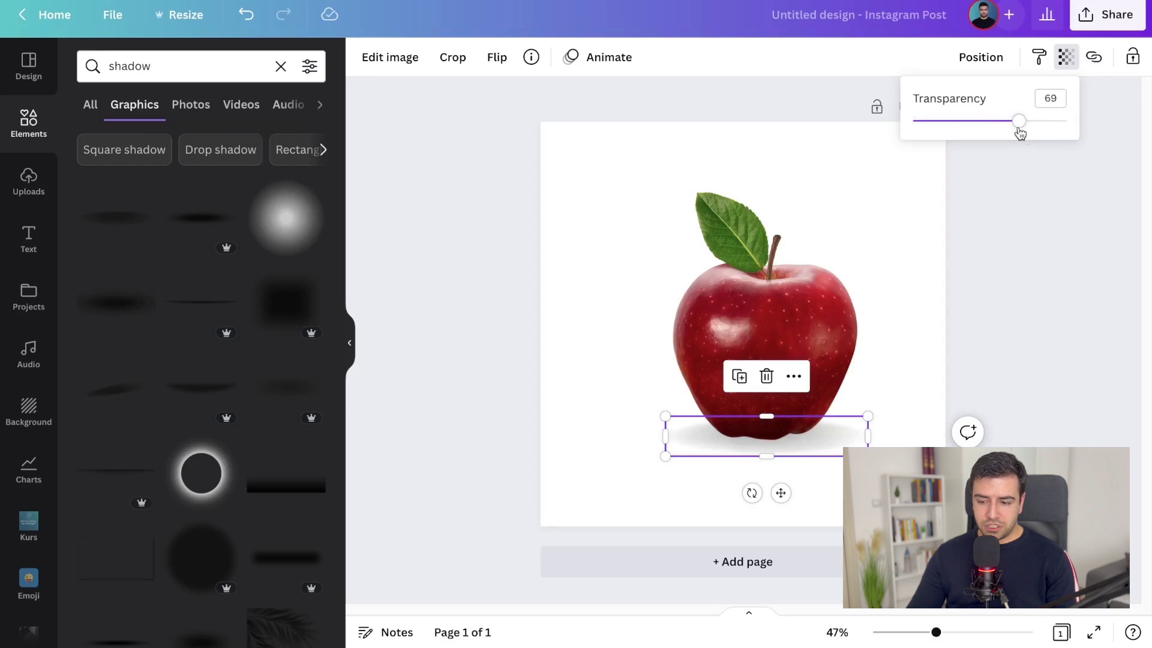
pyautogui.click(1041, 242)
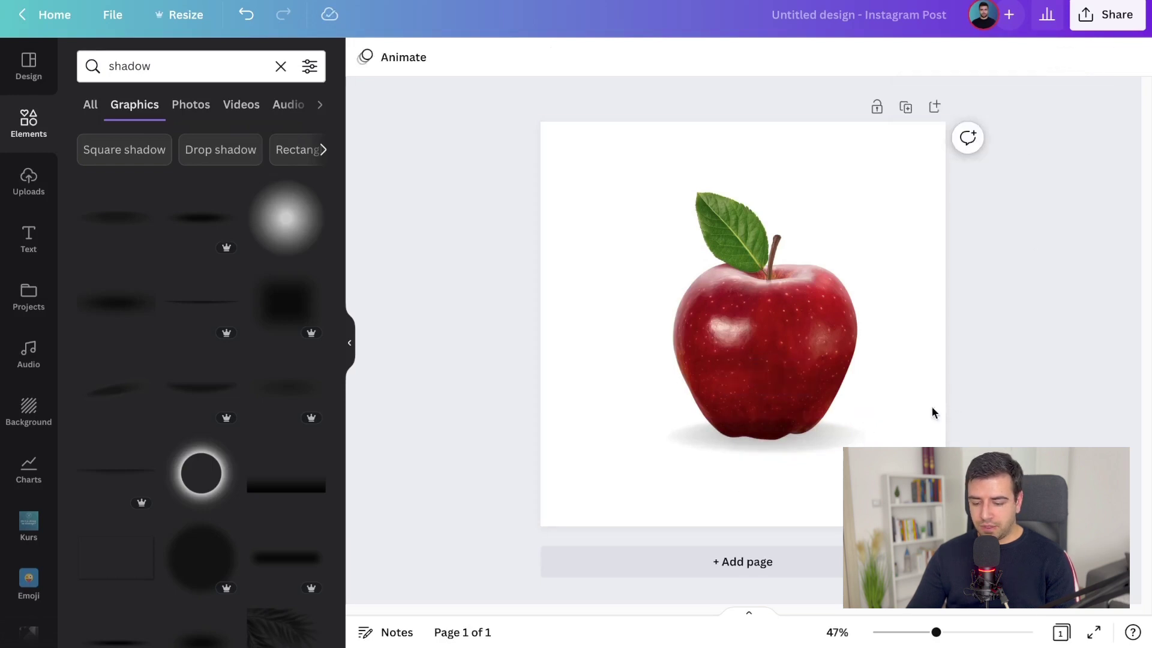
# Shift the shadow graphic slightly lower at the apple's base and send it backward behind the apple
pyautogui.click(826, 438)
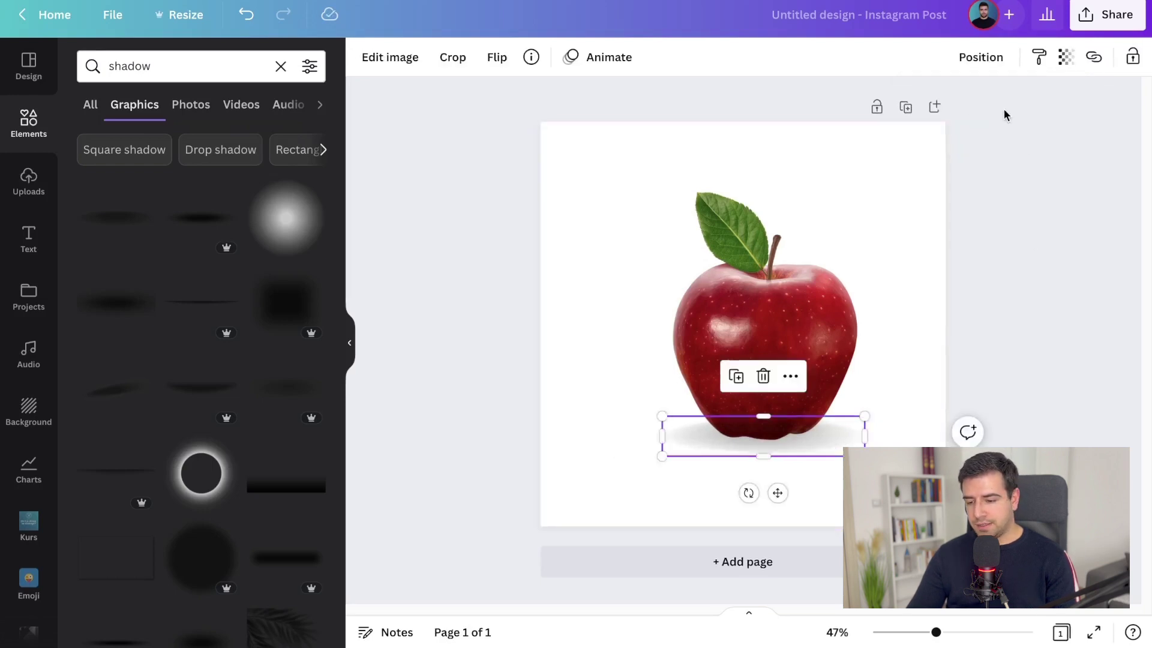
pyautogui.click(984, 55)
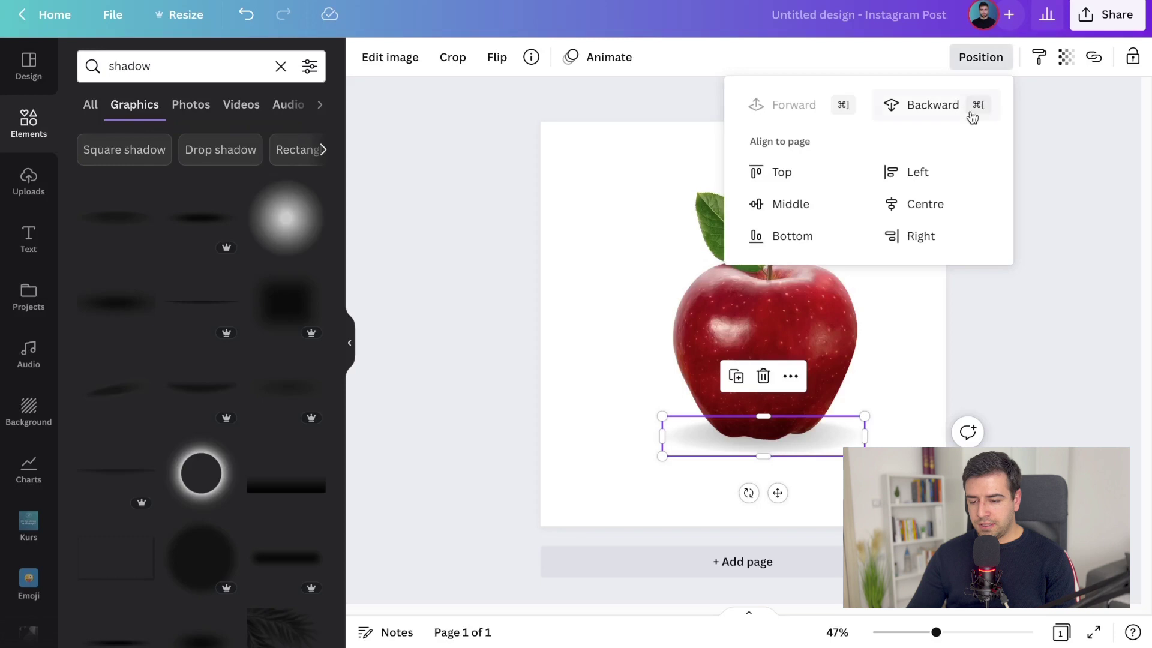
pyautogui.click(1063, 215)
pyautogui.click(246, 15)
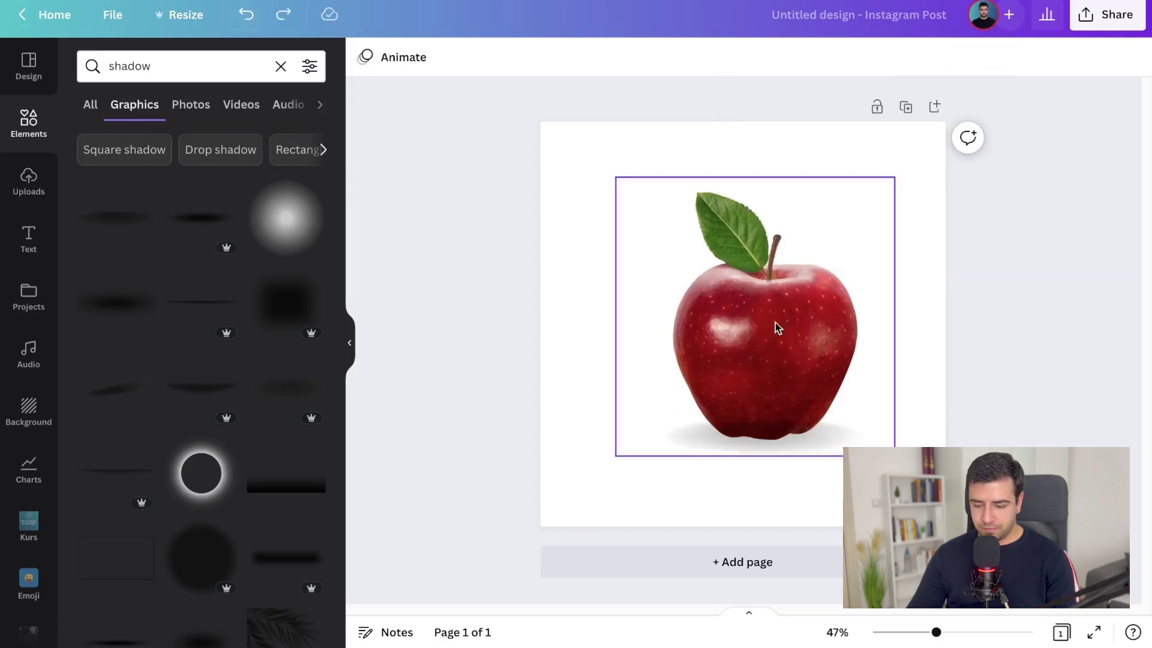
pyautogui.click(808, 444)
pyautogui.moveTo(809, 444); pyautogui.dragTo(808, 440)
pyautogui.click(965, 58)
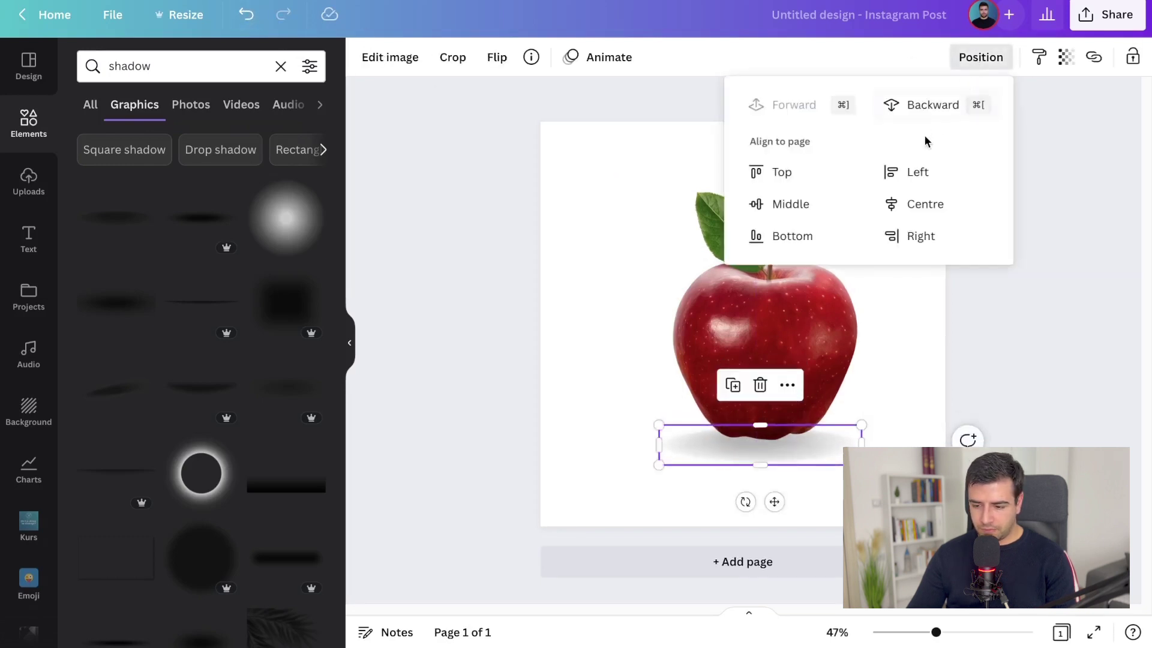
pyautogui.click(930, 108)
# Remove the background of the apple image with the Background Remover and apply the result
pyautogui.click(747, 305)
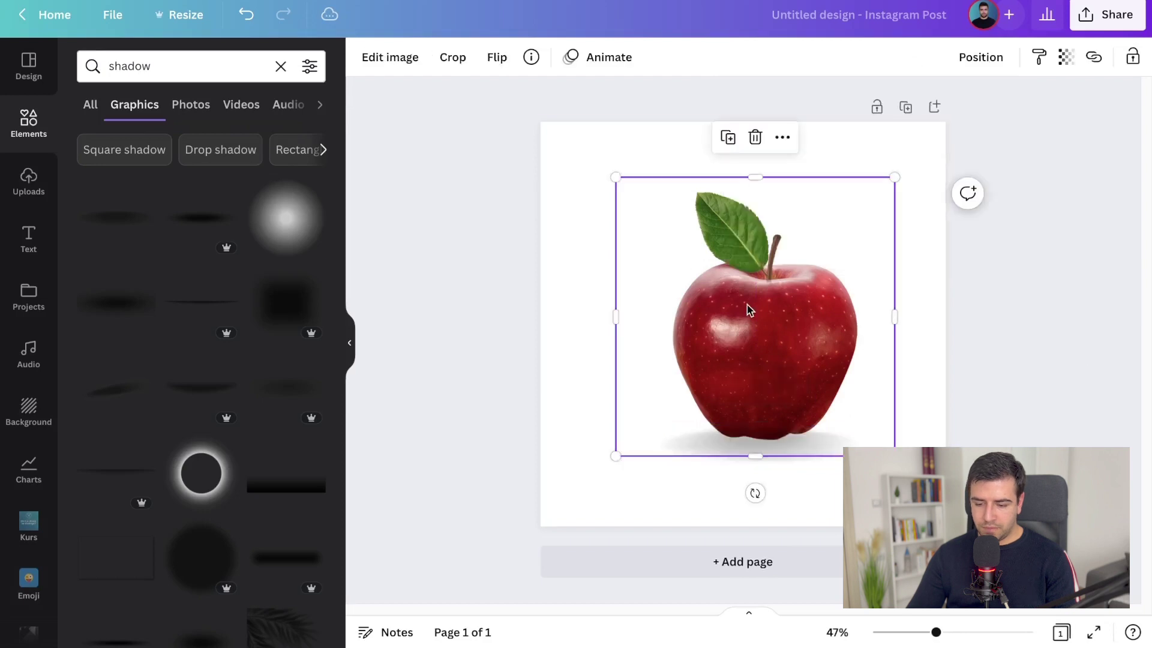
pyautogui.click(414, 61)
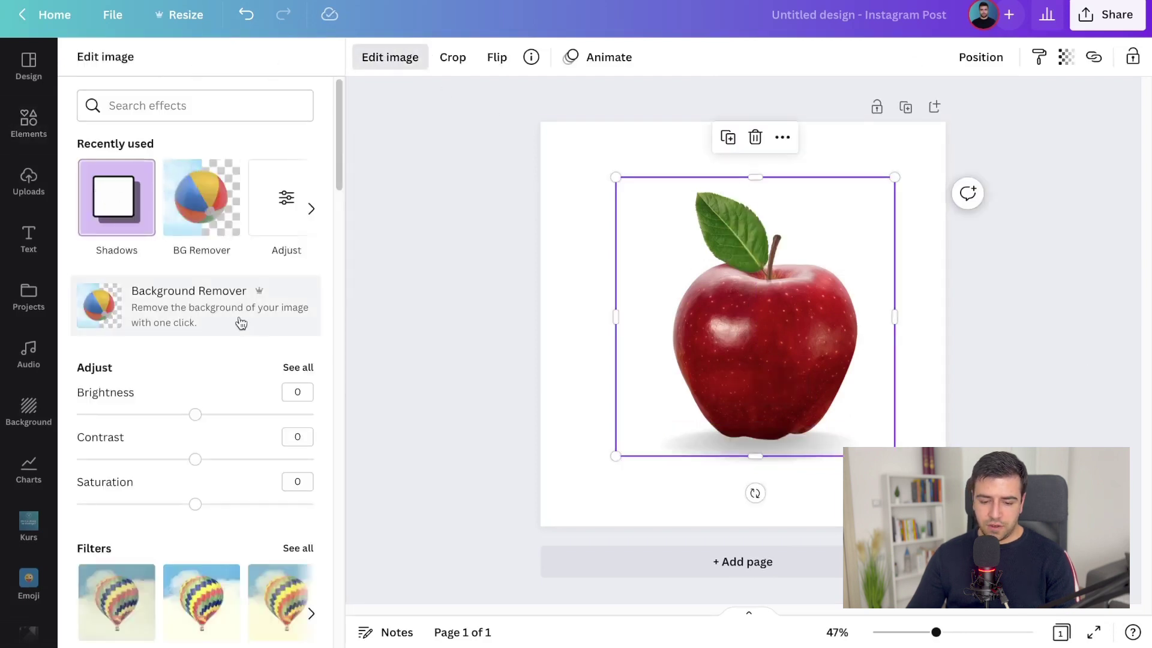
pyautogui.click(246, 325)
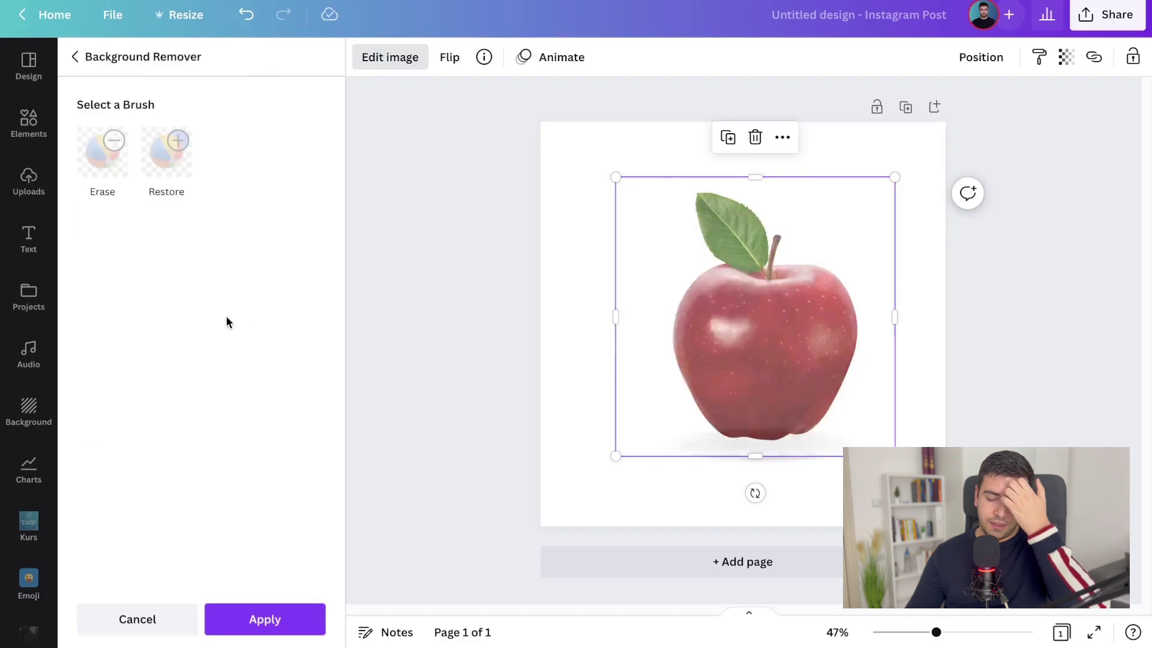
pyautogui.click(219, 624)
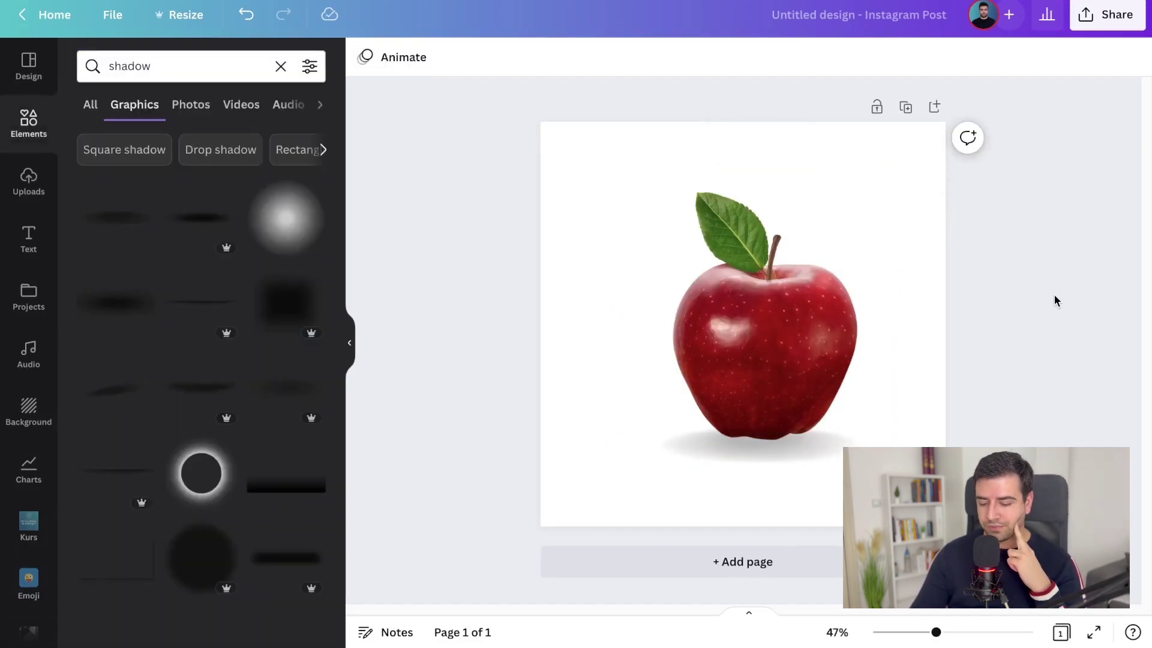
# Nudge the apple slightly, and move the shadow graphic down so a gap separates it from the apple's base
pyautogui.click(822, 293)
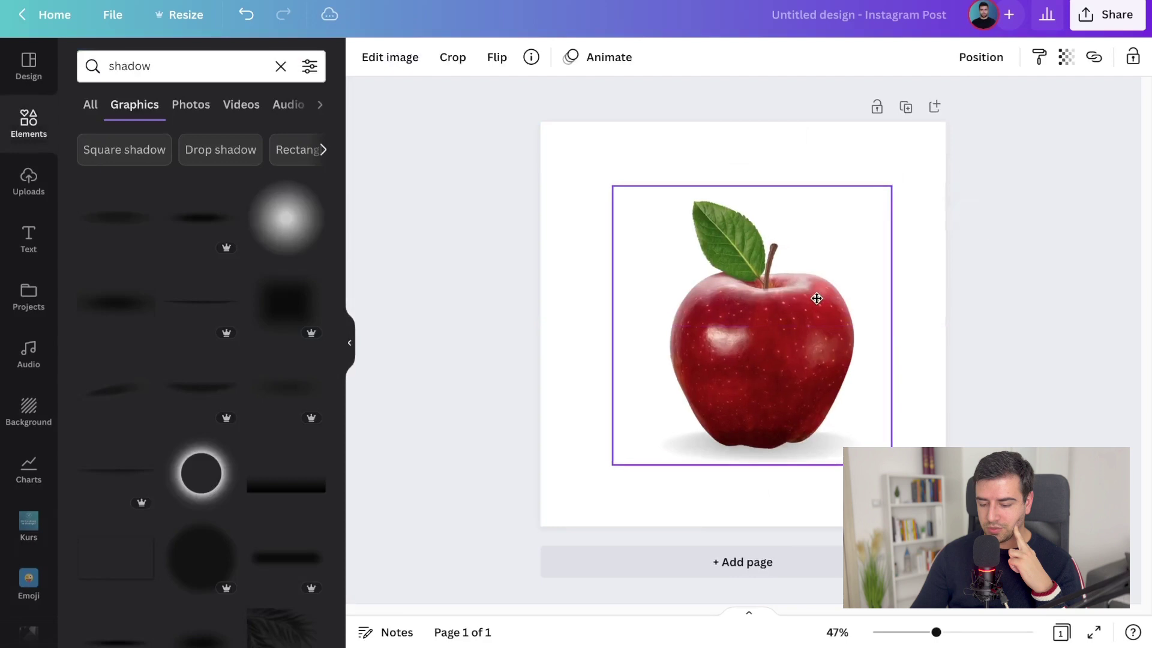
pyautogui.click(1090, 324)
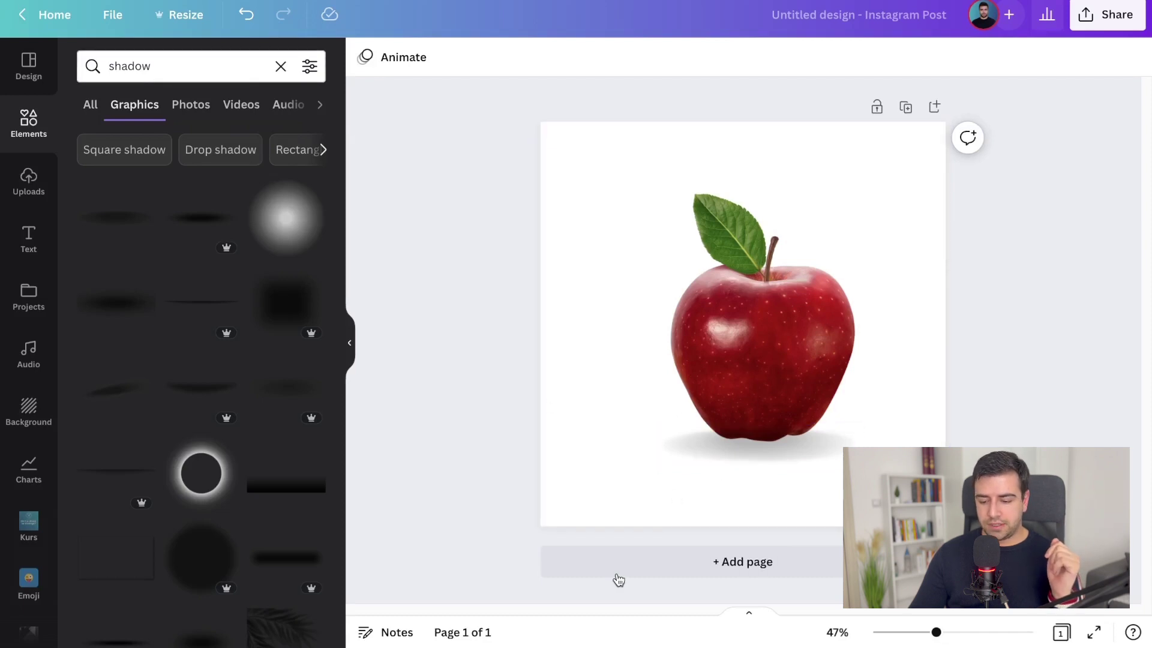
pyautogui.moveTo(758, 439); pyautogui.dragTo(763, 473)
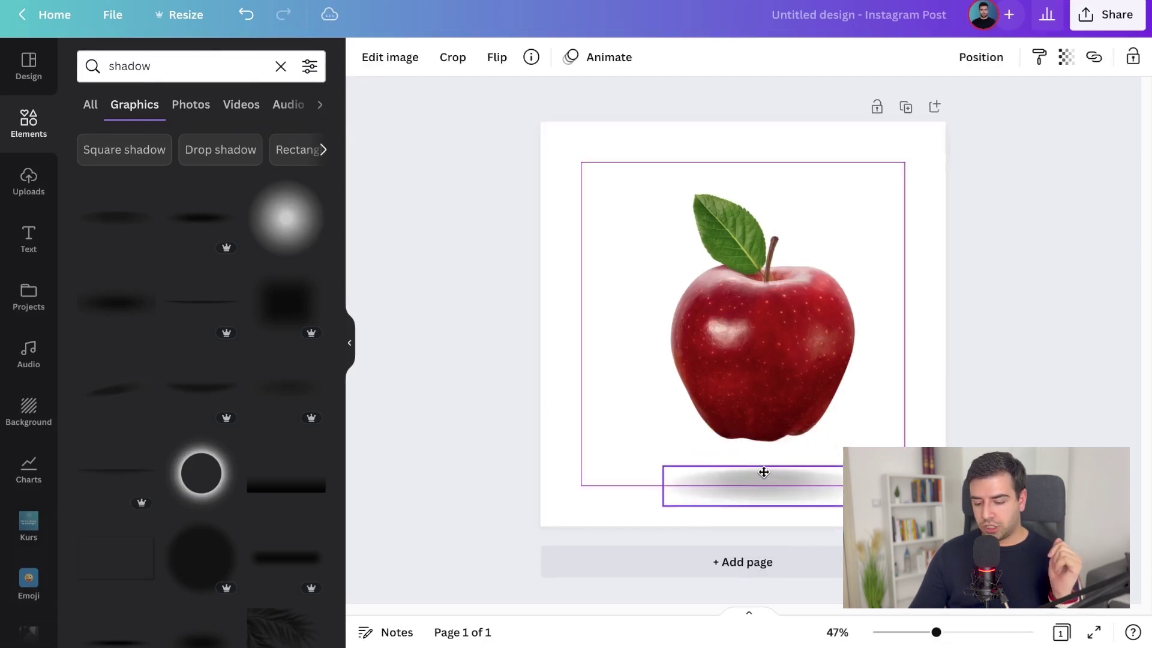
pyautogui.click(1085, 416)
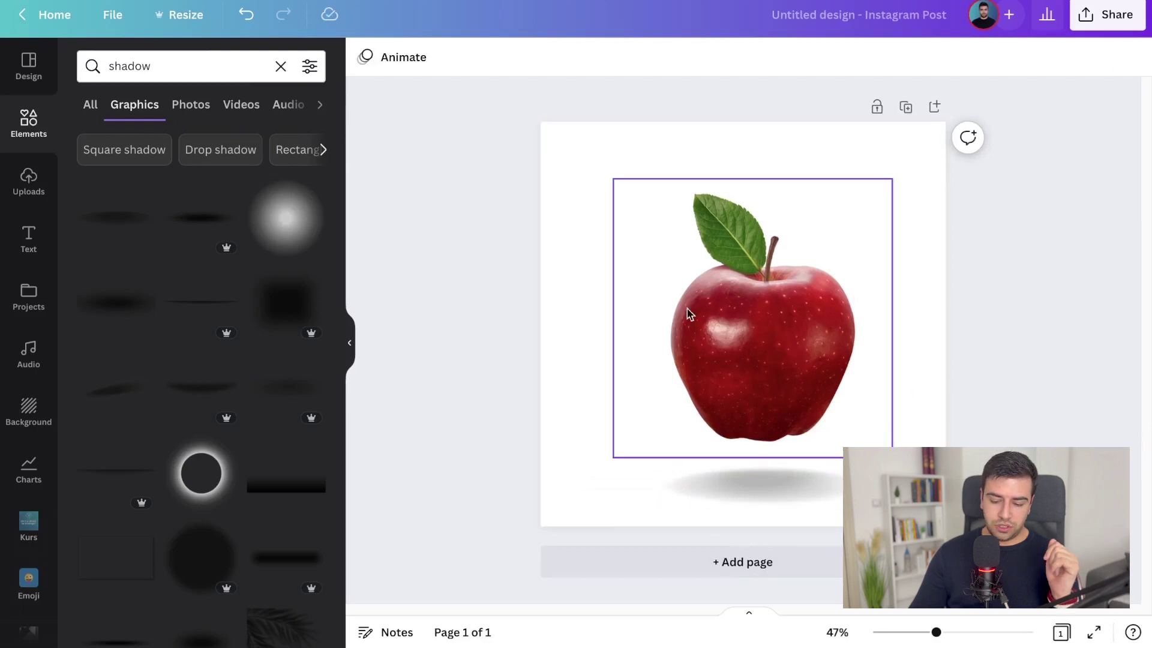
# Delete the shadow graphic and the apple image from the page
pyautogui.click(779, 480)
pyautogui.press('Delete')
pyautogui.click(723, 322)
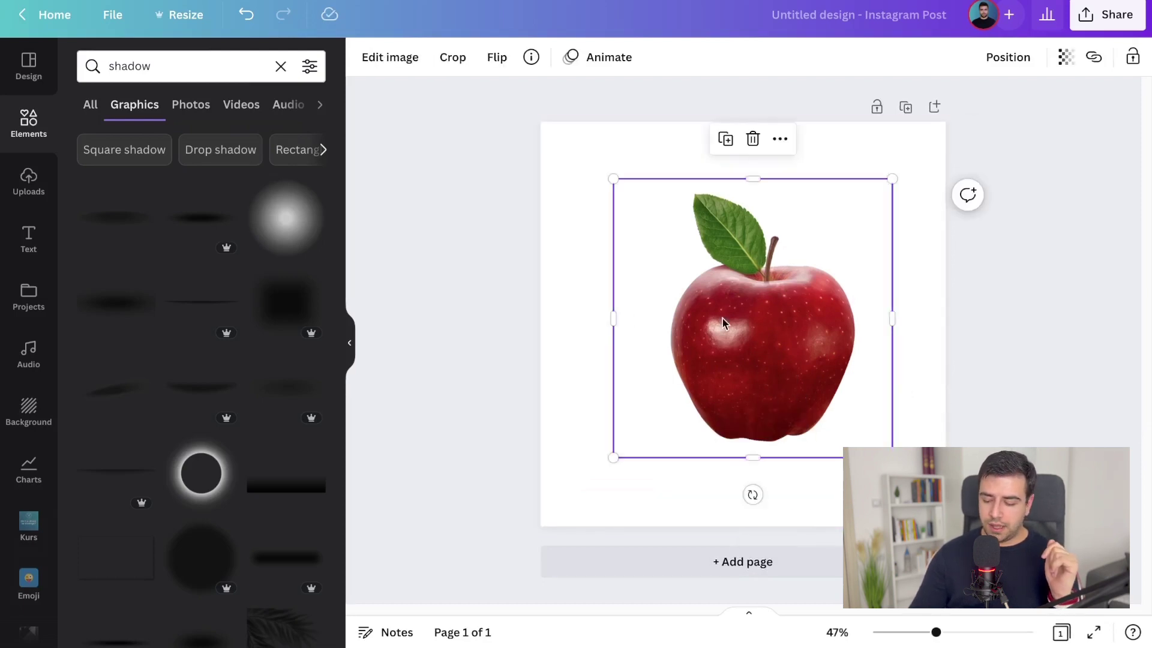
pyautogui.press('Delete')
# Add the uploaded portrait photo of the man on the steps, enlarged to nearly the page's height and centred
pyautogui.click(34, 133)
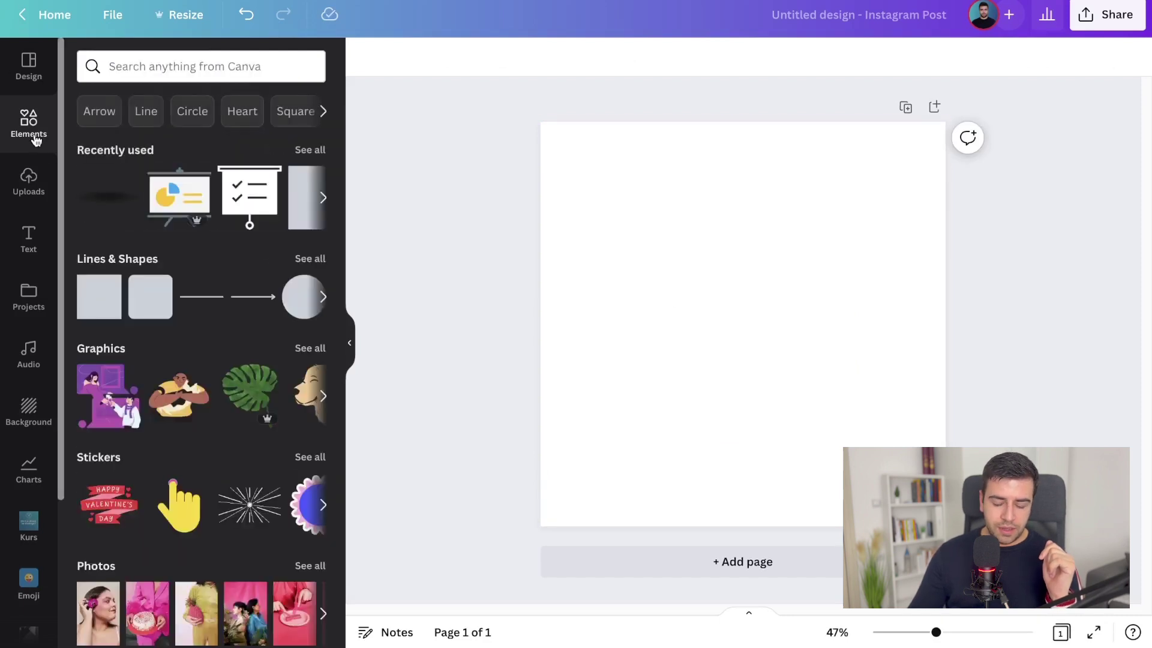
pyautogui.click(30, 191)
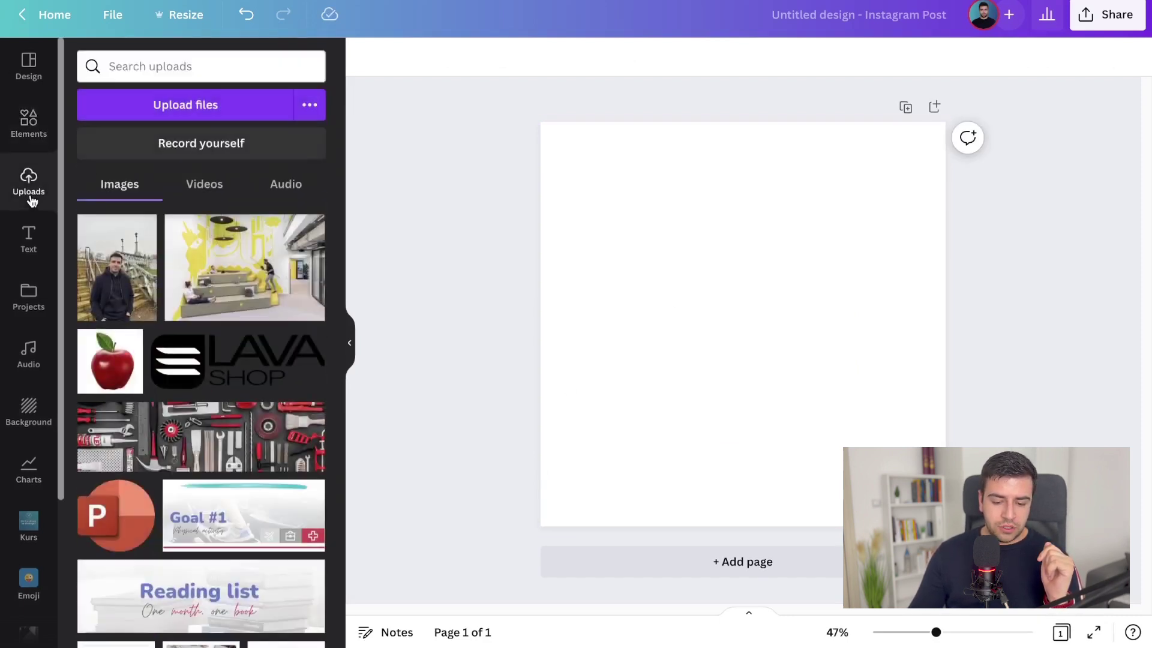
pyautogui.click(114, 306)
pyautogui.moveTo(838, 482); pyautogui.dragTo(869, 520)
pyautogui.moveTo(744, 403); pyautogui.dragTo(756, 398)
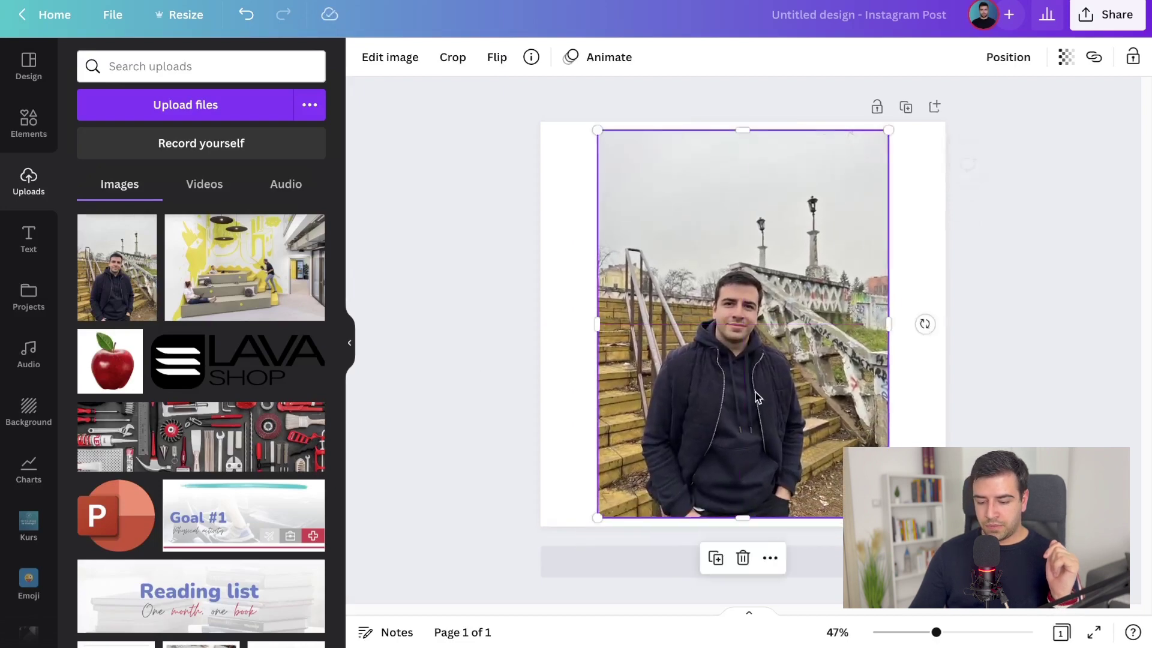
# Remove the background of the portrait photo with the Background Remover and apply the result
pyautogui.click(395, 57)
pyautogui.click(223, 293)
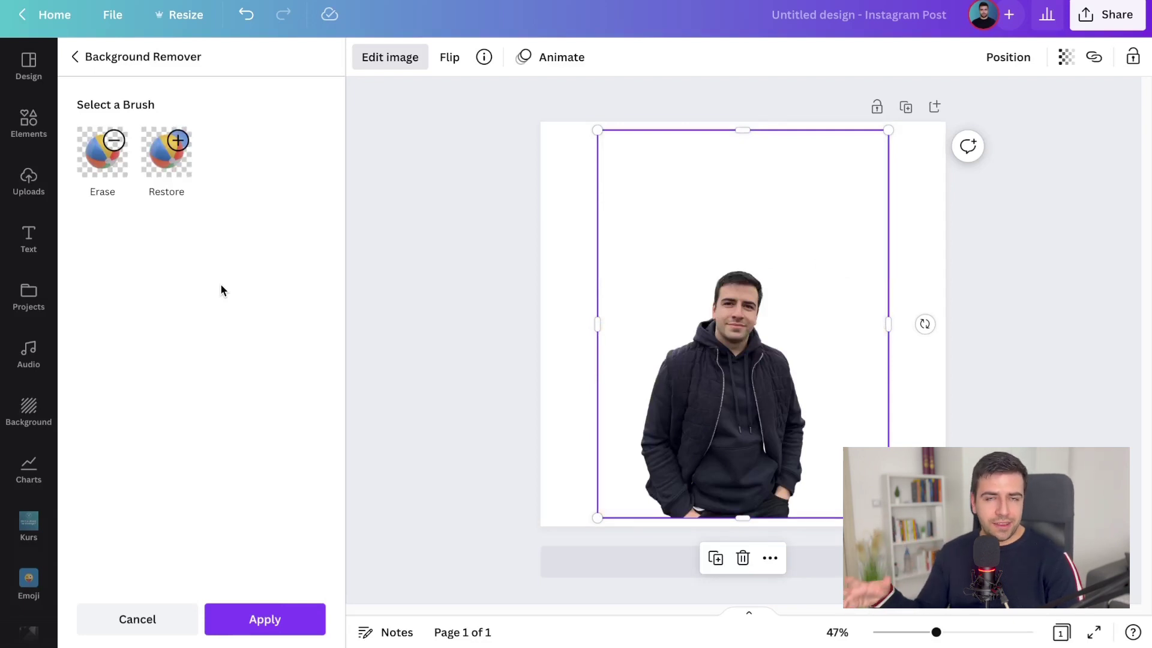
pyautogui.click(306, 620)
pyautogui.click(495, 351)
# Try several brand palette colours on the page background and set it to yellow
pyautogui.click(568, 278)
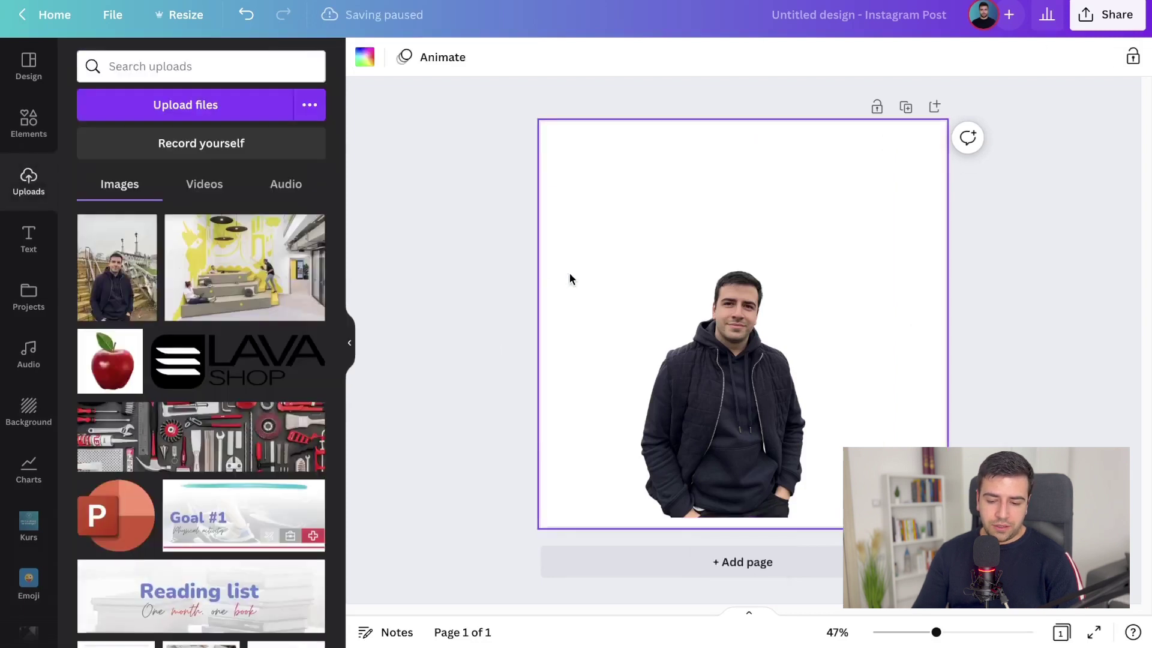
pyautogui.click(364, 57)
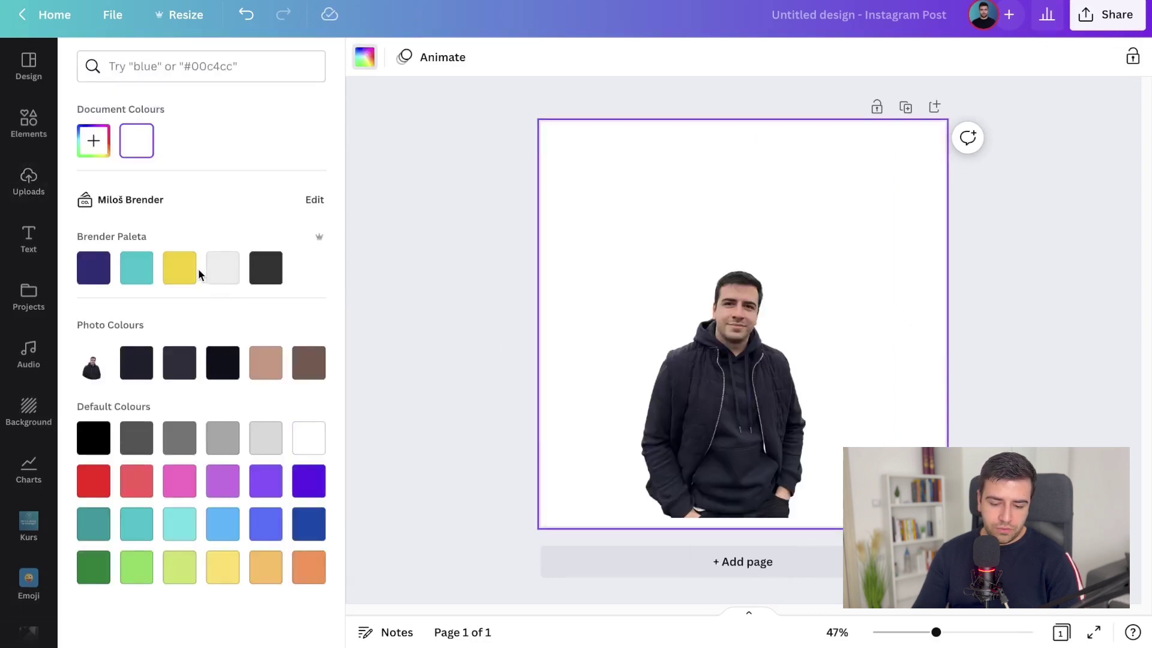
pyautogui.click(186, 267)
pyautogui.click(264, 267)
pyautogui.click(193, 270)
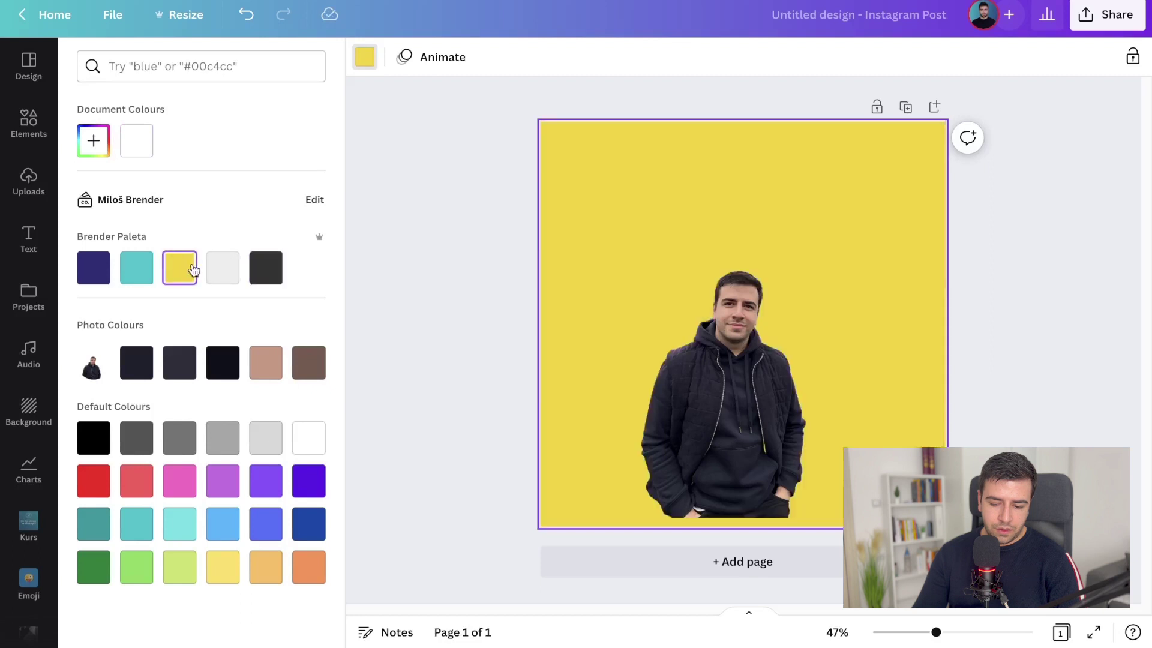
pyautogui.click(211, 276)
pyautogui.click(151, 270)
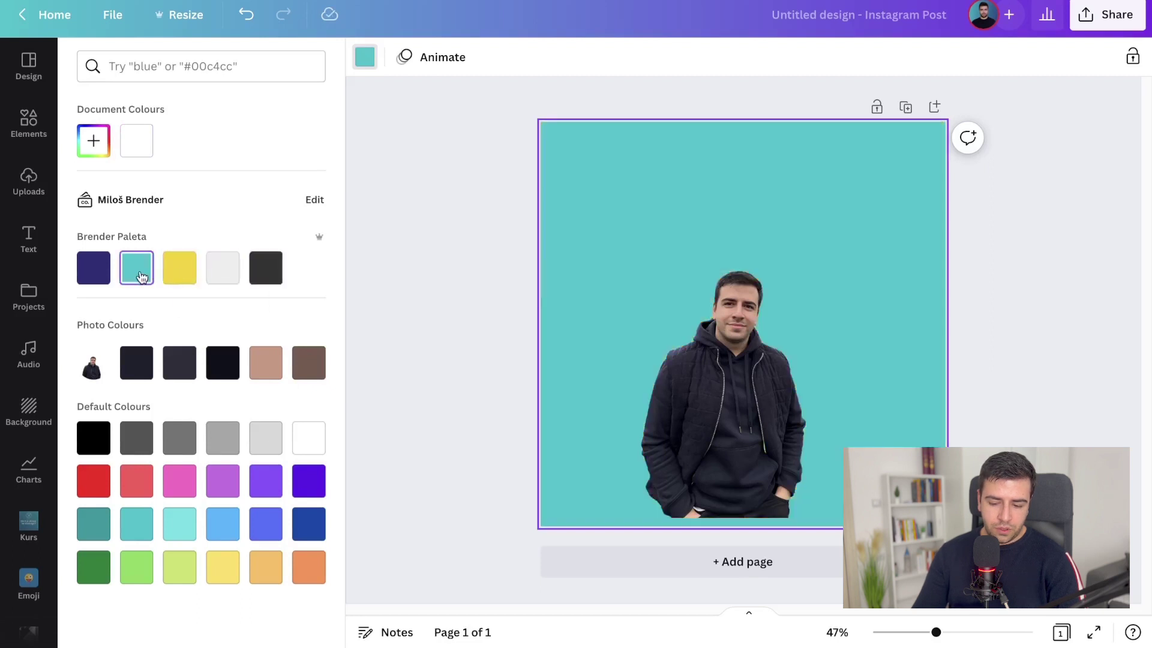
pyautogui.click(165, 268)
# Enlarge the cut-out portrait to about 1,167 by 1,556 and centre the man against the page's lower edge
pyautogui.click(684, 397)
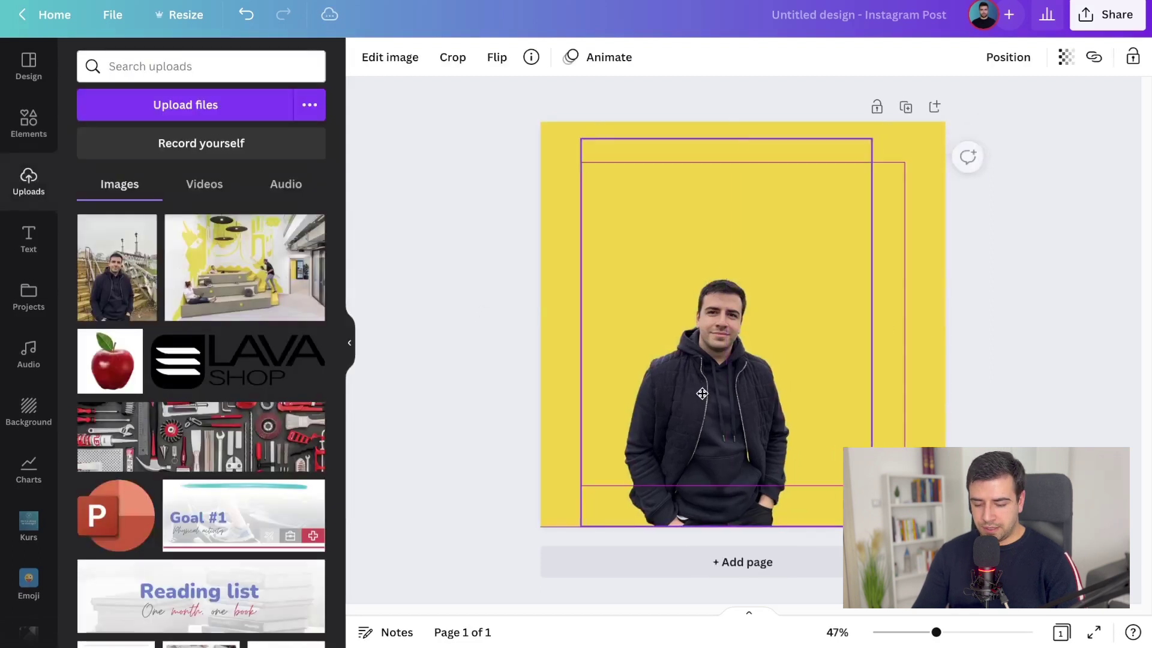
pyautogui.moveTo(874, 144); pyautogui.dragTo(1055, 69)
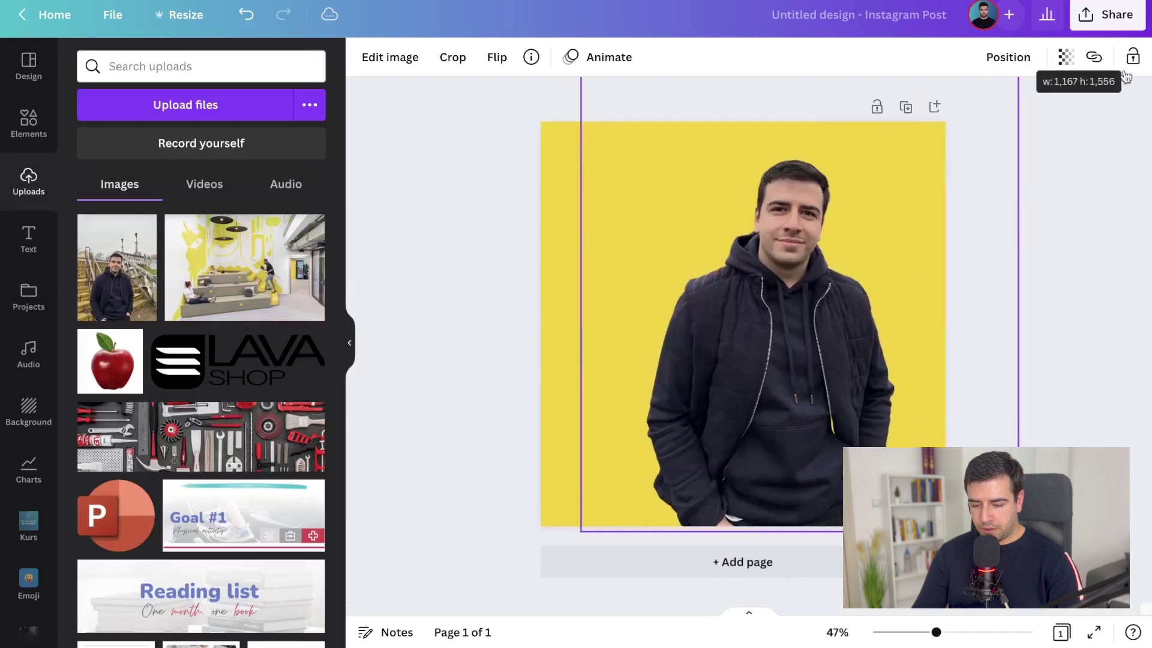
pyautogui.moveTo(874, 260); pyautogui.dragTo(879, 257)
pyautogui.click(1042, 319)
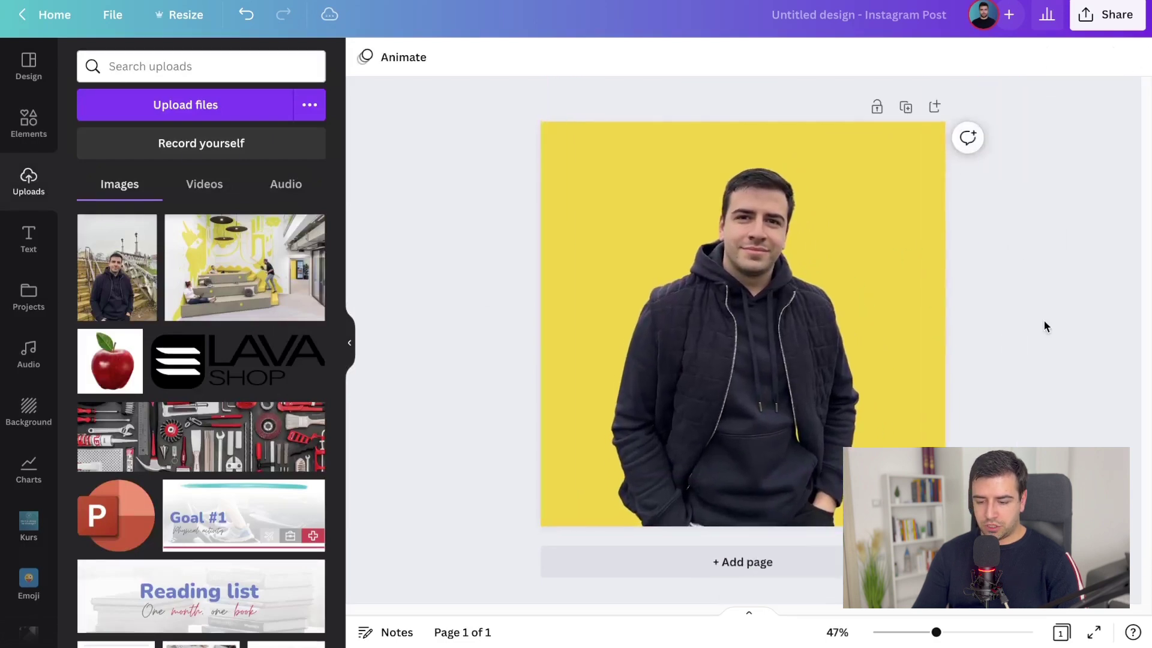
pyautogui.click(891, 367)
pyautogui.click(1086, 392)
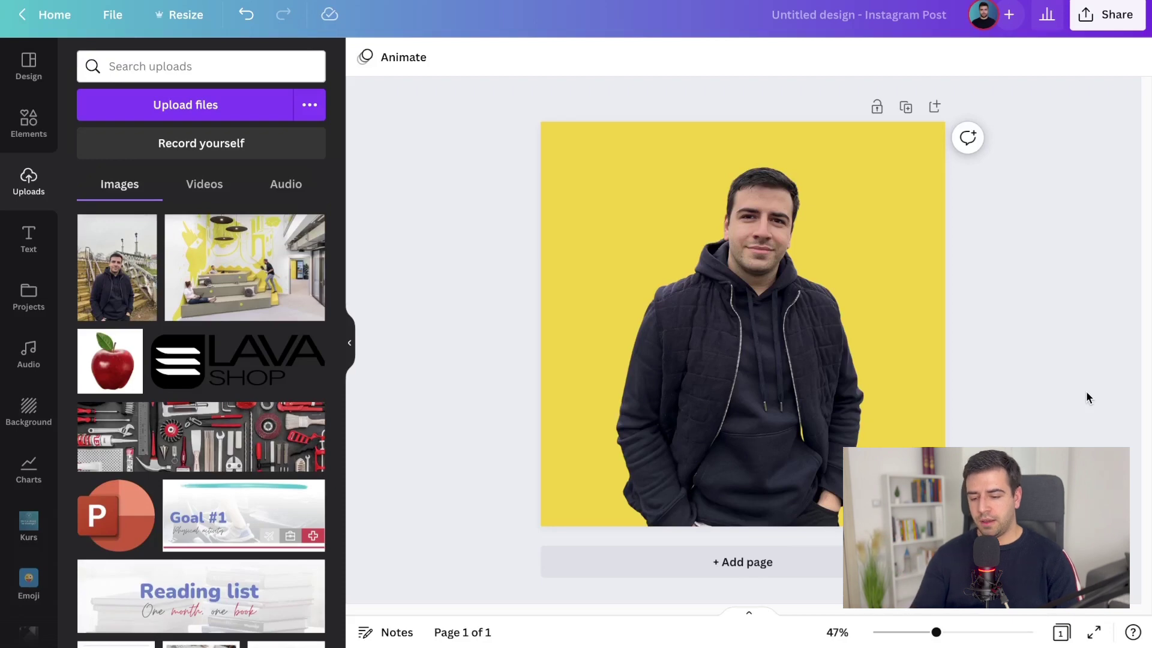
# Add the Backdrop shadow effect to the cut-out portrait and open the effect's settings
pyautogui.click(823, 365)
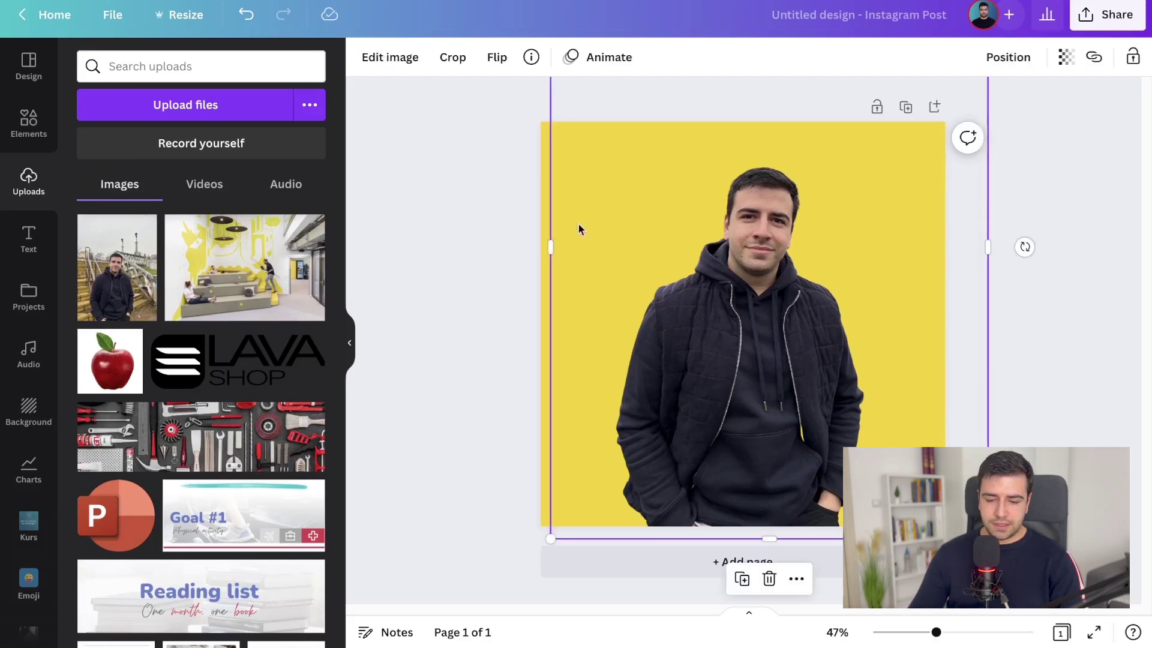
pyautogui.click(387, 58)
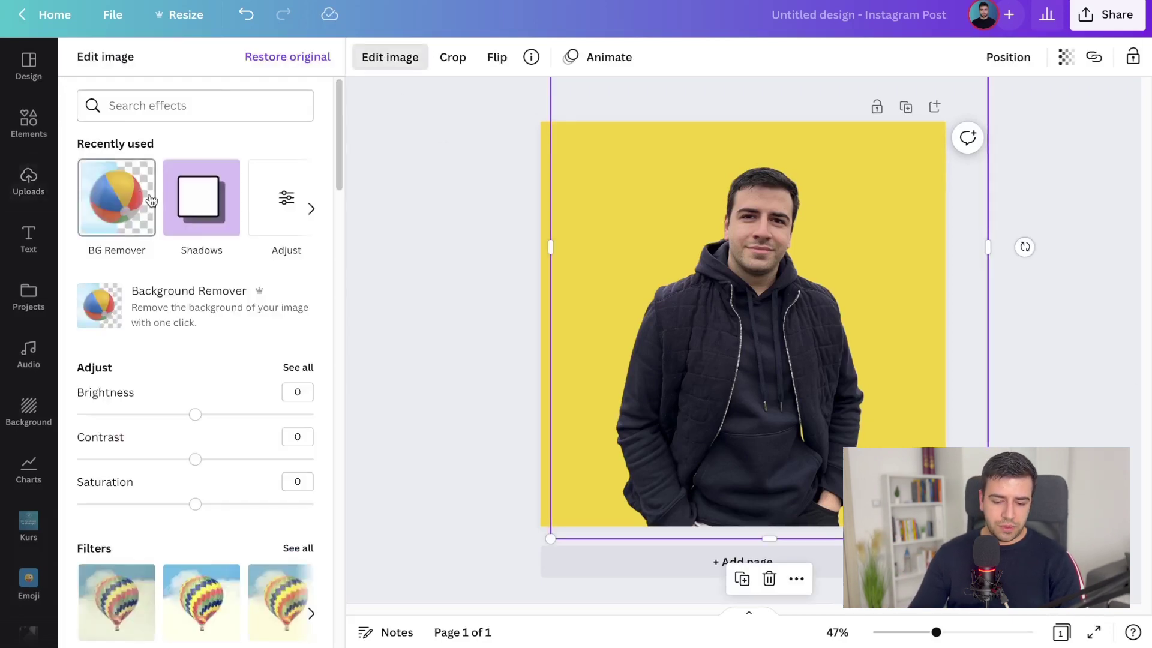
pyautogui.click(207, 204)
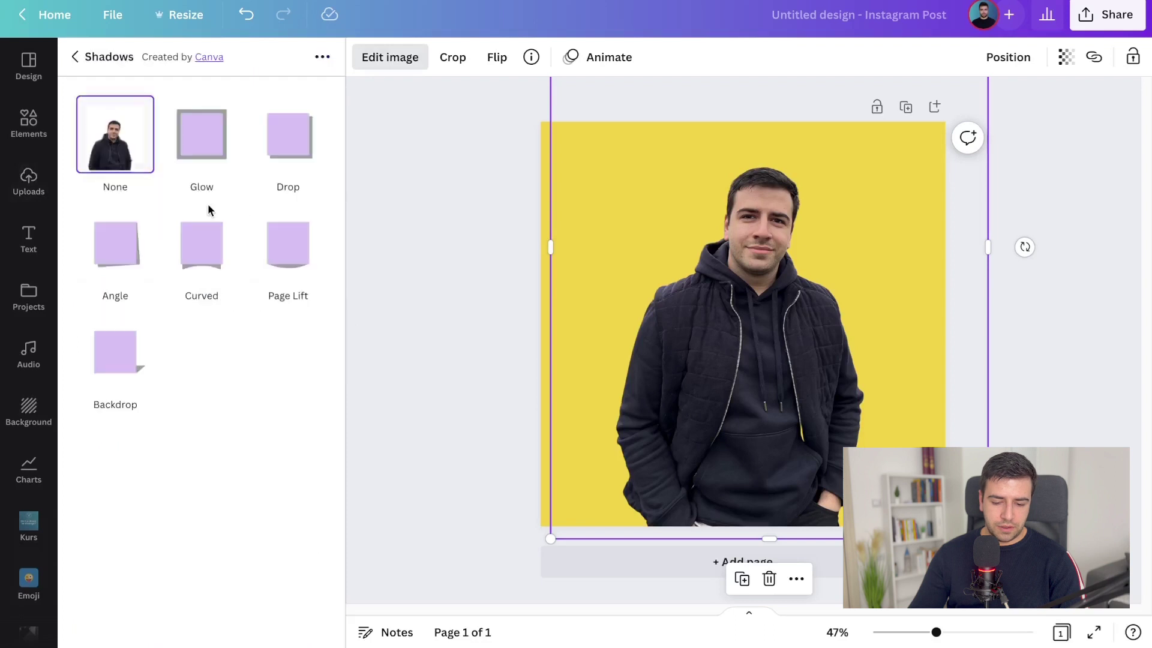
pyautogui.click(139, 382)
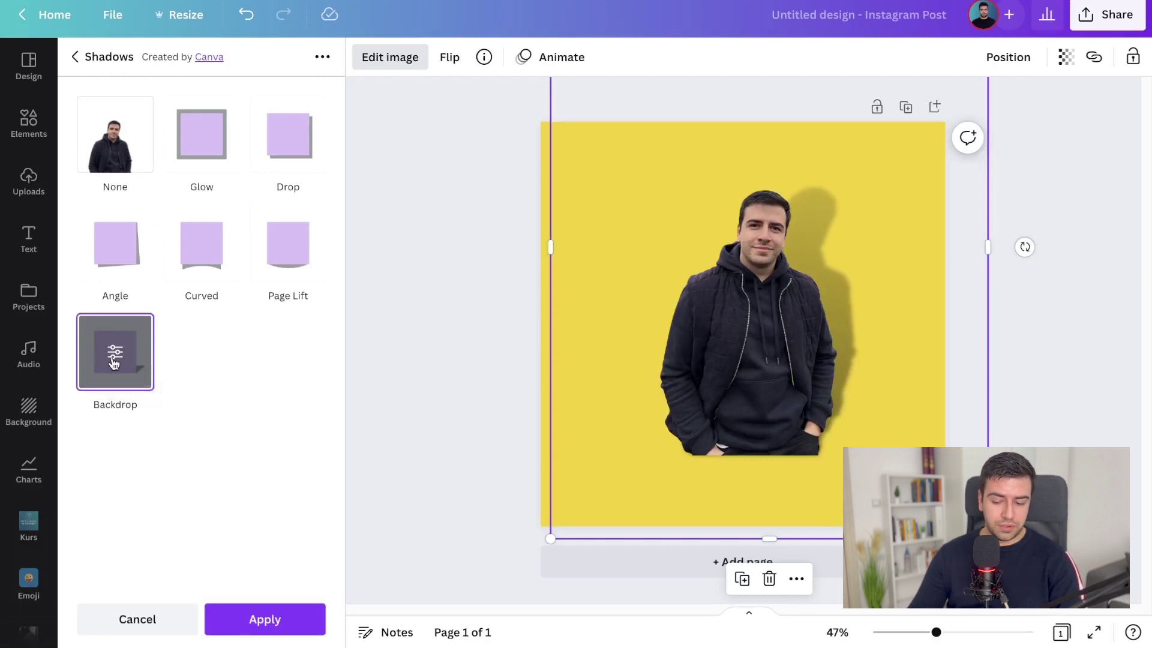
pyautogui.click(113, 360)
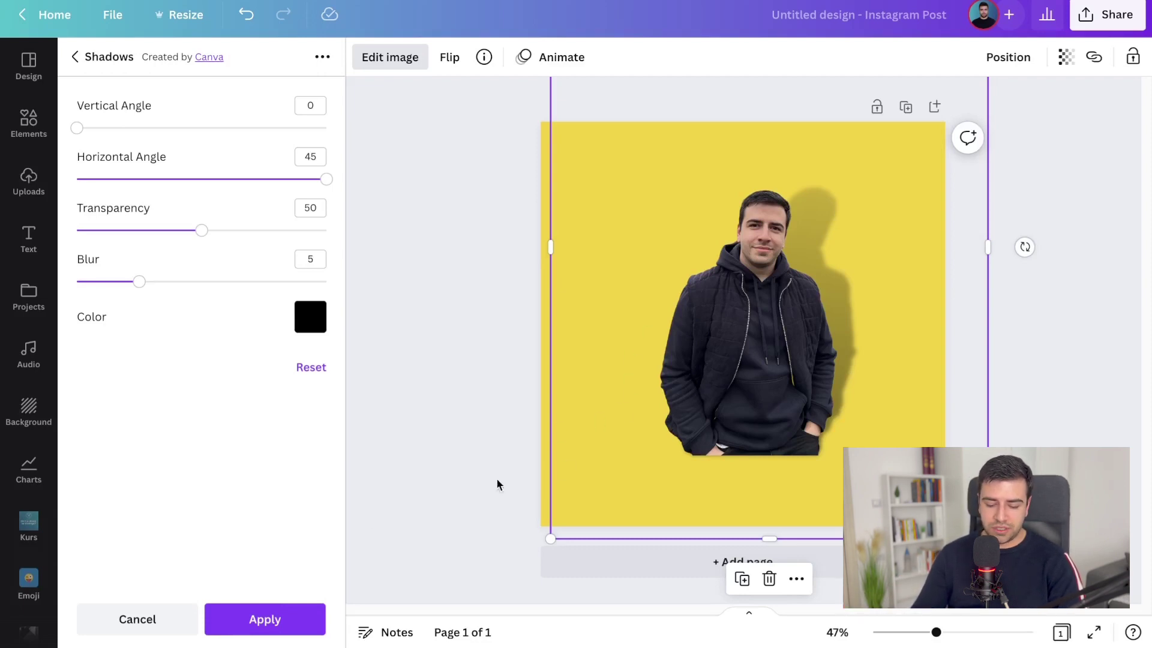
# Try a horizontal angle of 12 and a transparency of 30 for the Backdrop shadow
pyautogui.moveTo(312, 184); pyautogui.dragTo(279, 180)
pyautogui.press('End')
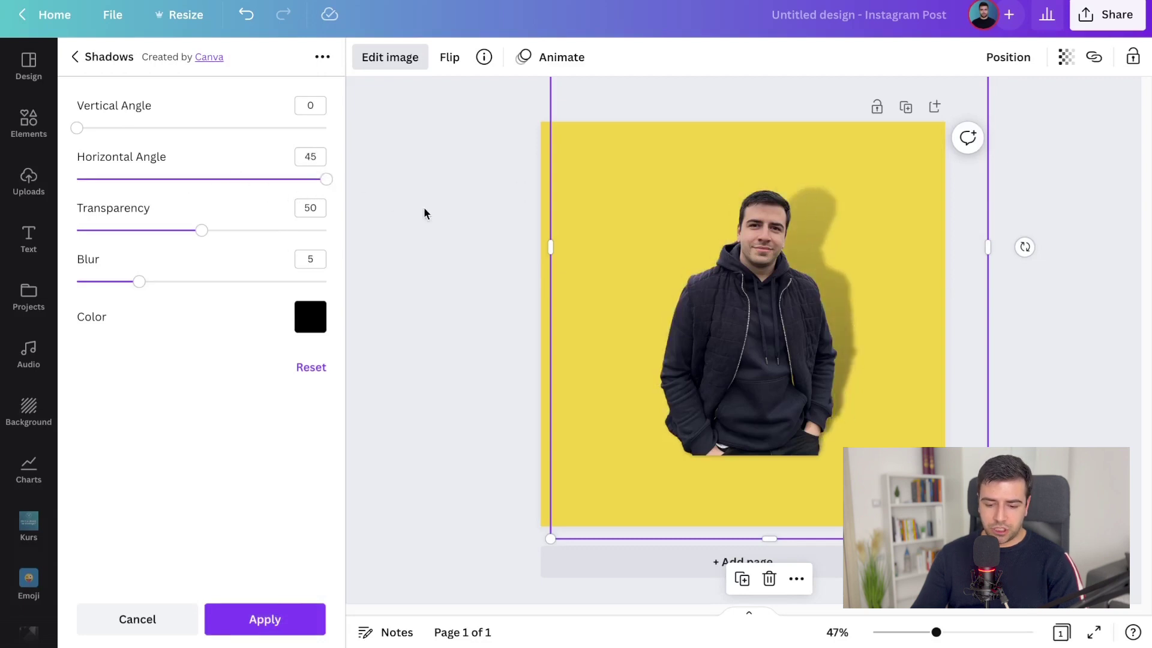
pyautogui.moveTo(329, 181); pyautogui.dragTo(236, 183)
pyautogui.moveTo(191, 225); pyautogui.dragTo(75, 213)
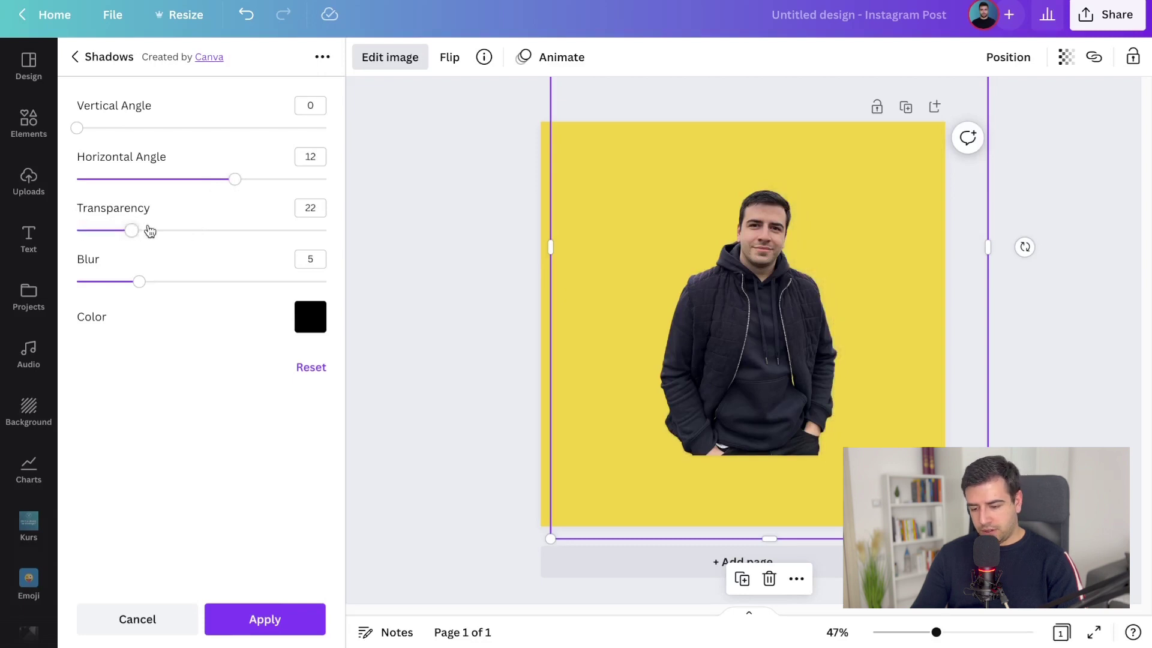
pyautogui.moveTo(150, 232); pyautogui.dragTo(153, 232)
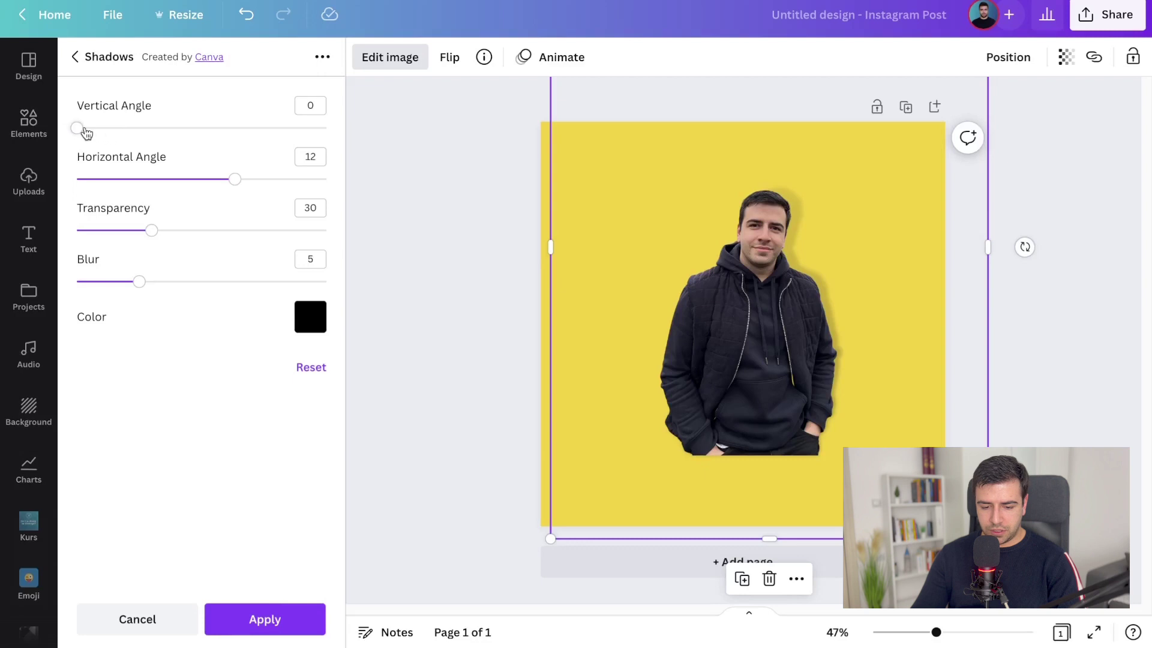
# Keep the Backdrop shadow's vertical angle at 0, and set its horizontal angle to -13 and transparency to 27
pyautogui.moveTo(86, 132); pyautogui.dragTo(78, 155)
pyautogui.moveTo(232, 174); pyautogui.dragTo(168, 190)
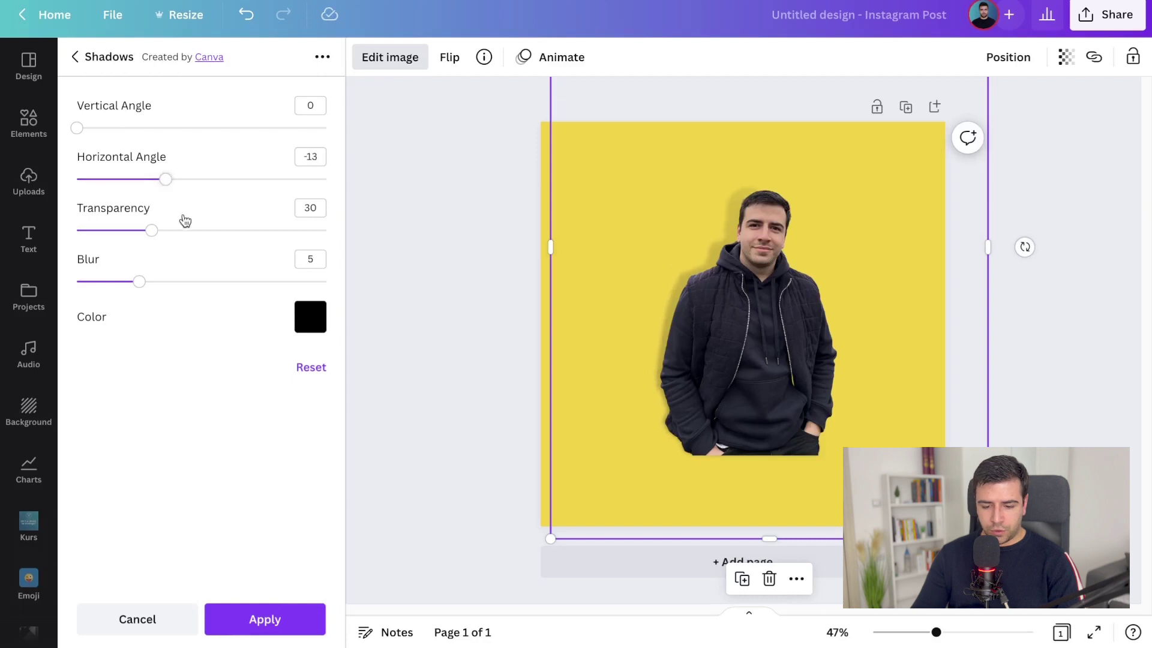
pyautogui.moveTo(149, 231)
pyautogui.mouseDown()
pyautogui.moveTo(347, 239)
pyautogui.moveTo(180, 217)
pyautogui.moveTo(109, 247)
pyautogui.moveTo(142, 249)
pyautogui.mouseUp()
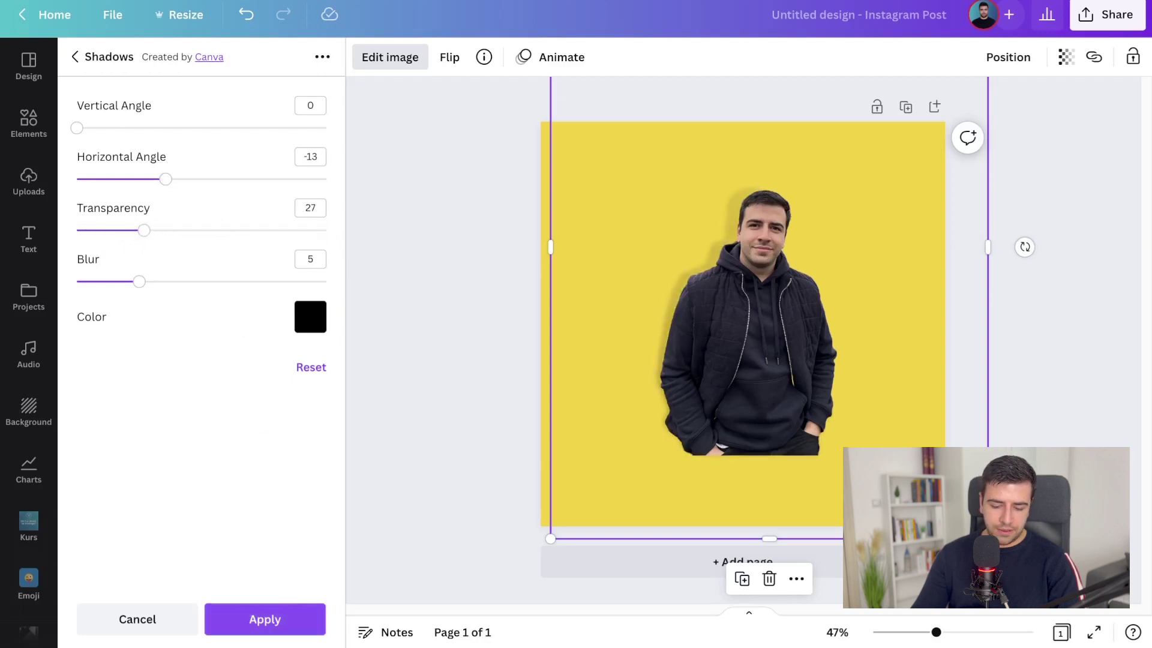
# Apply the Backdrop shadow to the portrait, and enlarge the portrait until the man reaches the page's lower edge
pyautogui.click(306, 625)
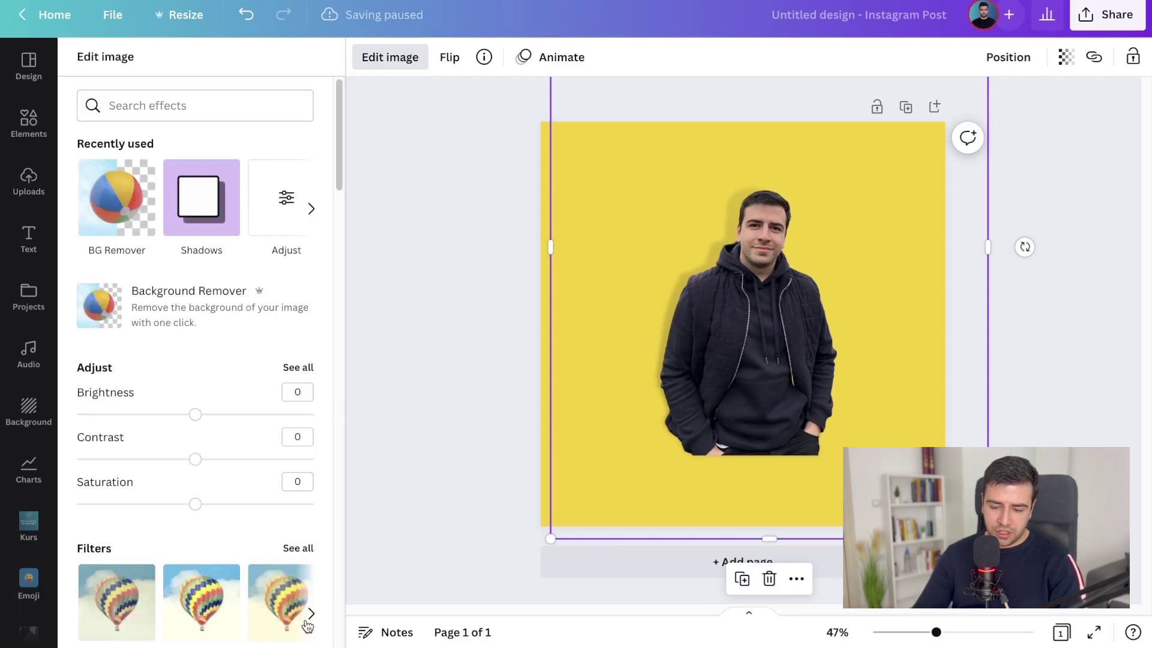
pyautogui.click(761, 392)
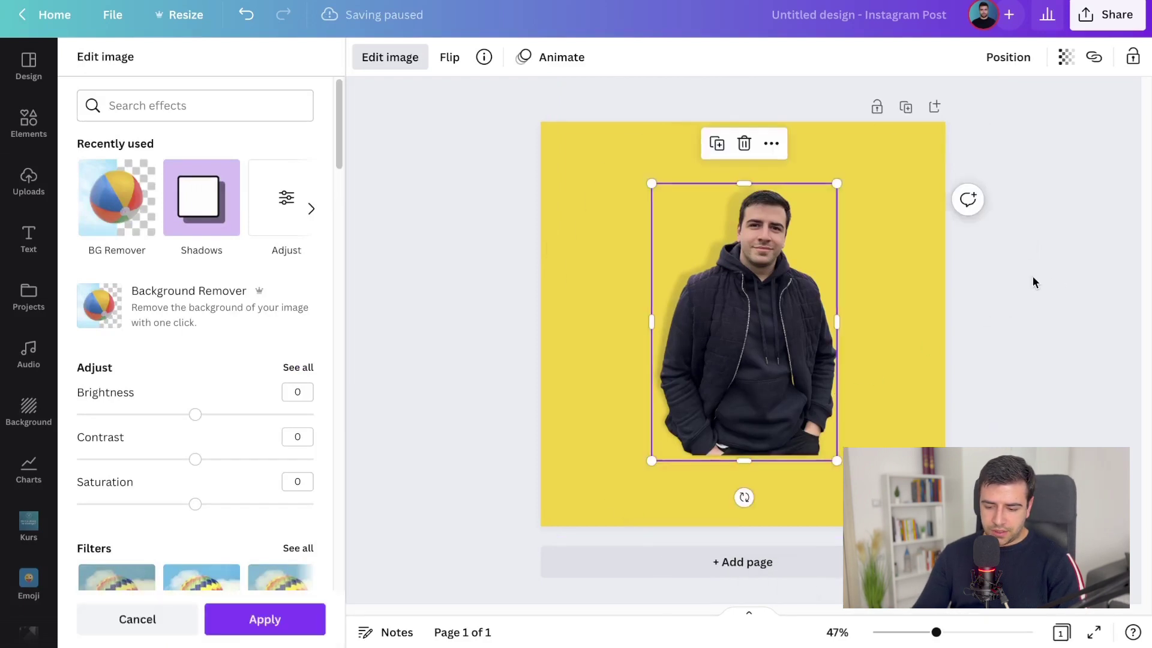
pyautogui.click(1032, 278)
pyautogui.moveTo(712, 333); pyautogui.dragTo(635, 292)
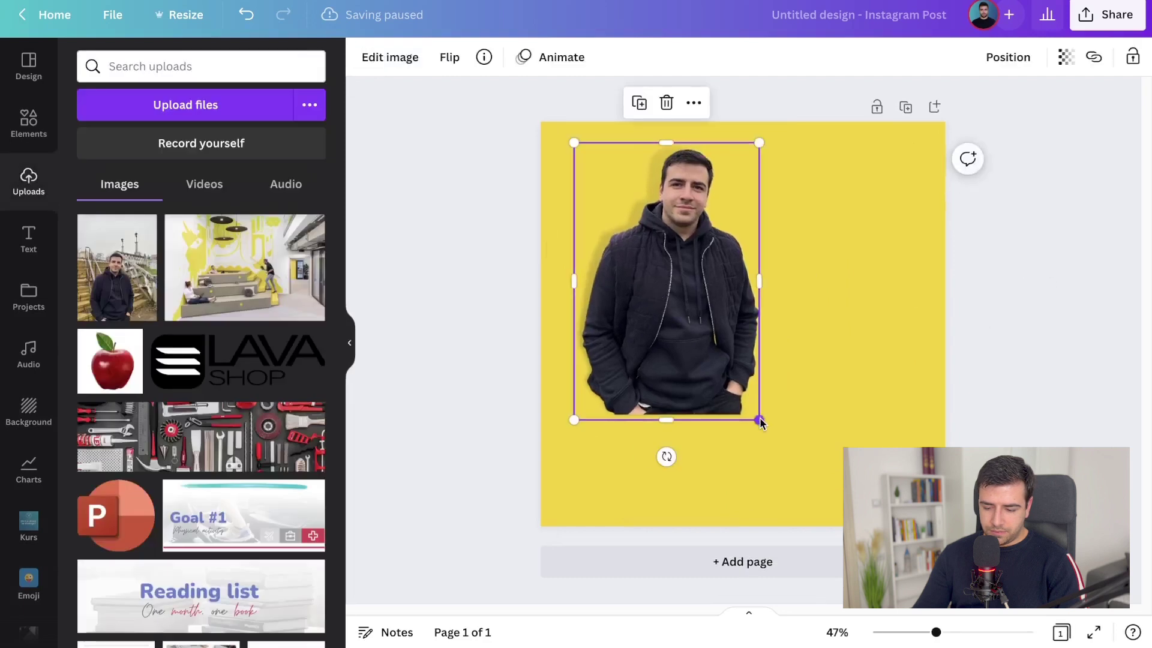
pyautogui.moveTo(758, 417); pyautogui.dragTo(842, 544)
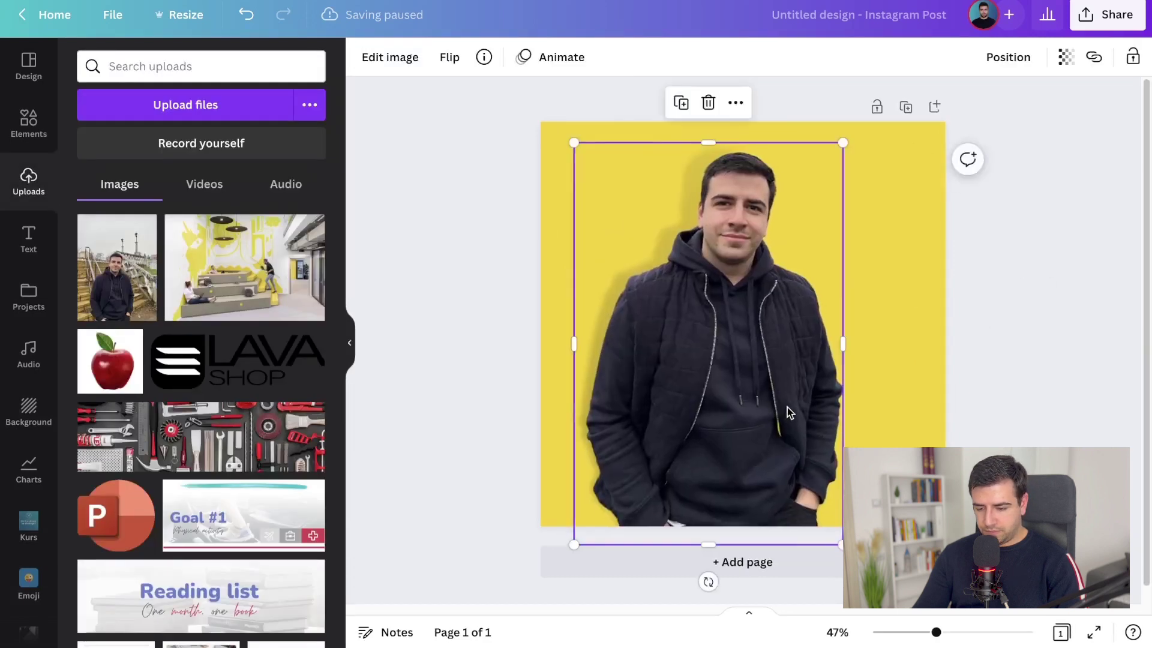
pyautogui.click(1029, 385)
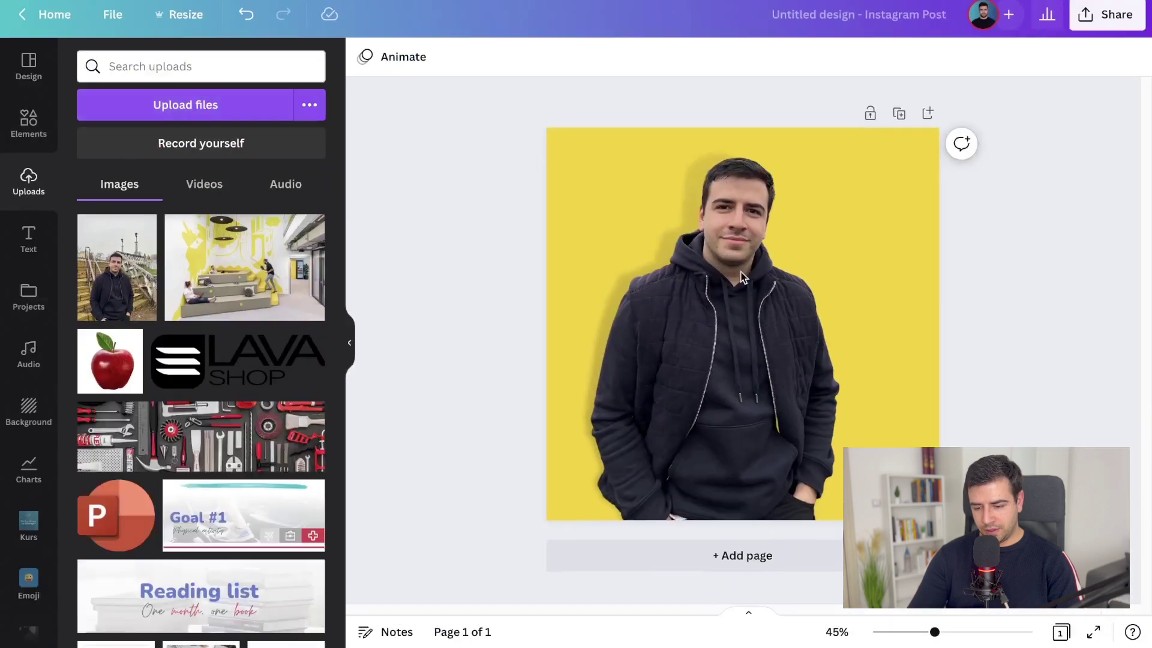
# Check the shadow along the portrait's outline up close, and shift the portrait to about the middle of the page
pyautogui.scroll(5, 704, 221)
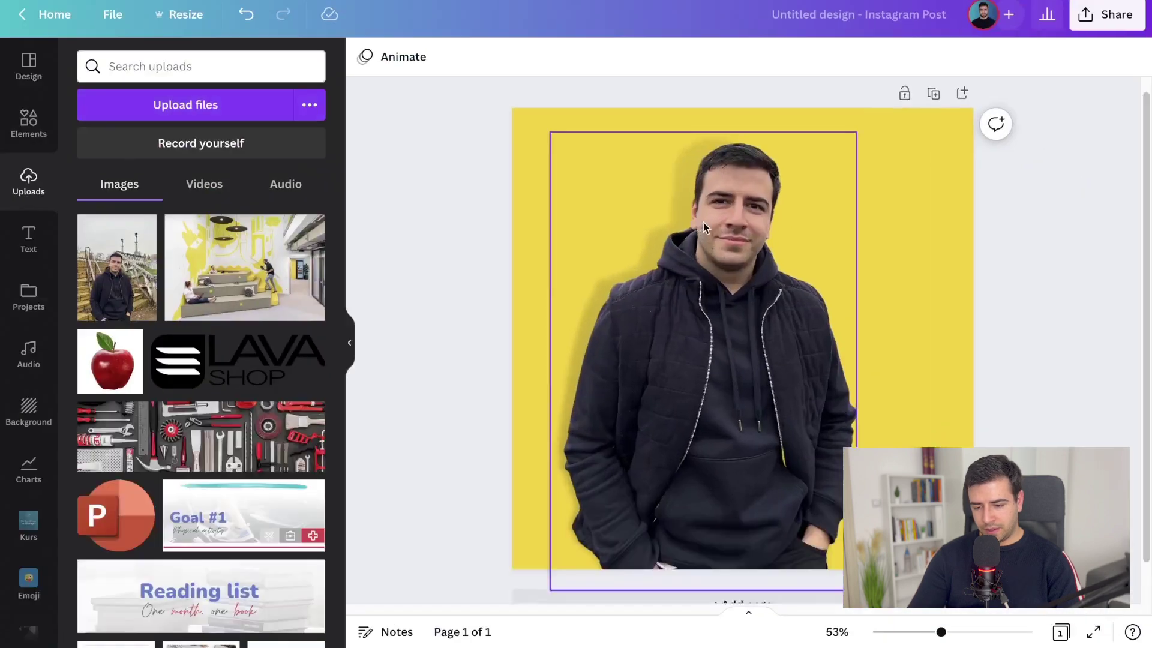
pyautogui.scroll(1, 704, 223)
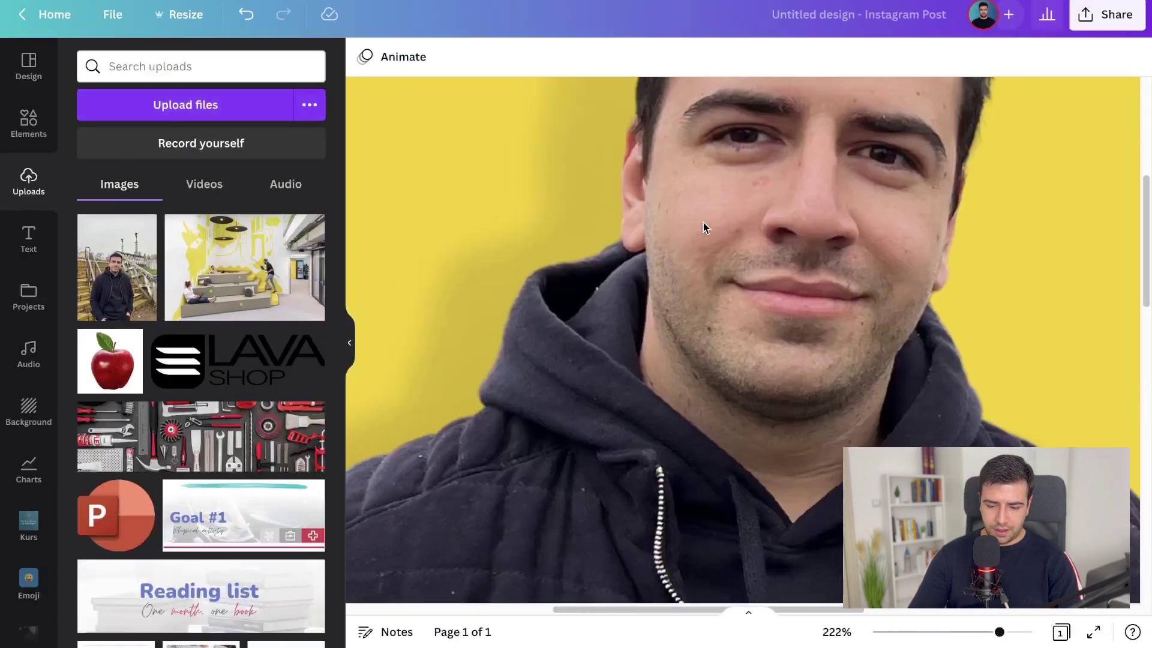
pyautogui.hscroll(-3, 704, 226)
pyautogui.scroll(-5, 726, 218)
pyautogui.scroll(-2, 726, 219)
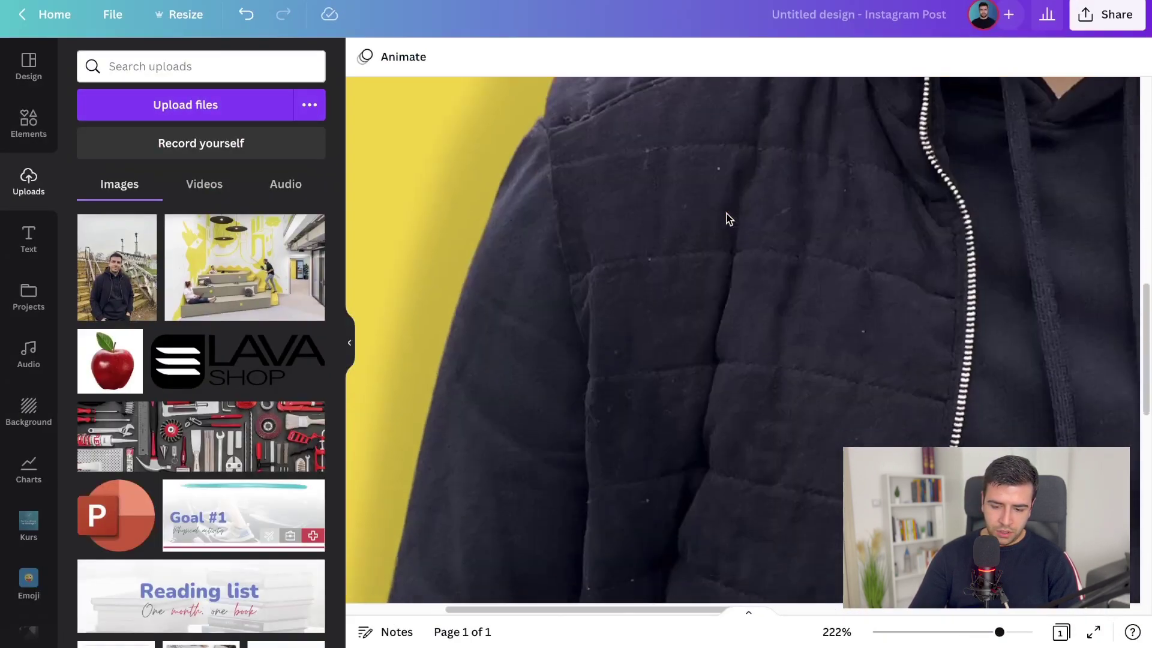
pyautogui.scroll(-10, 726, 218)
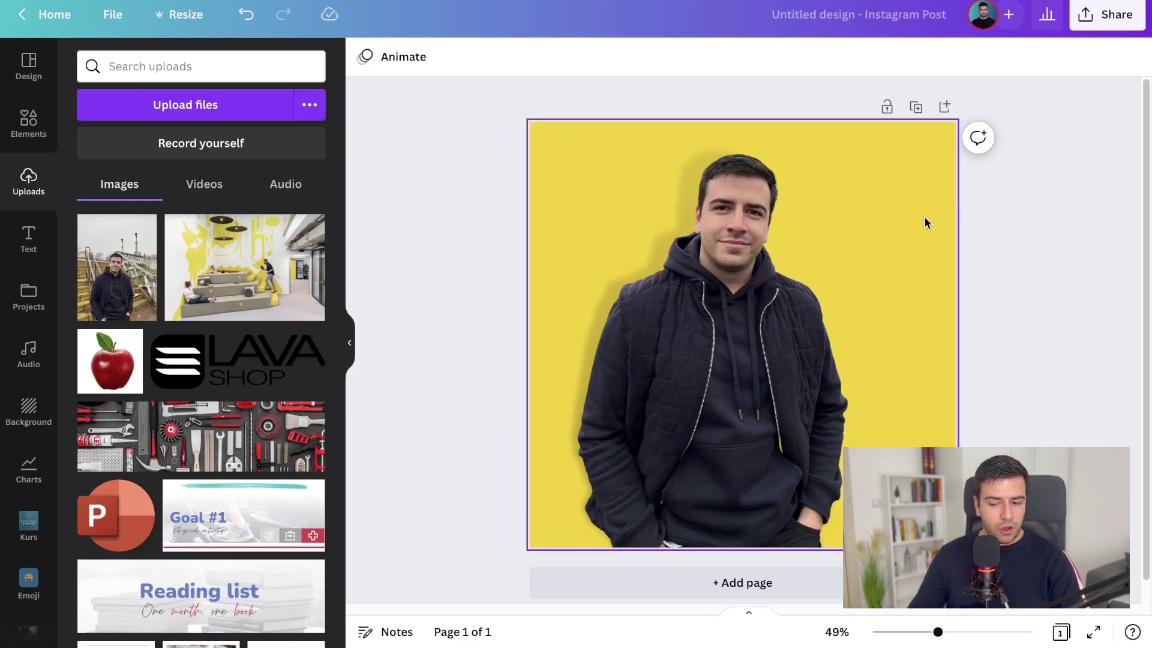
pyautogui.click(773, 339)
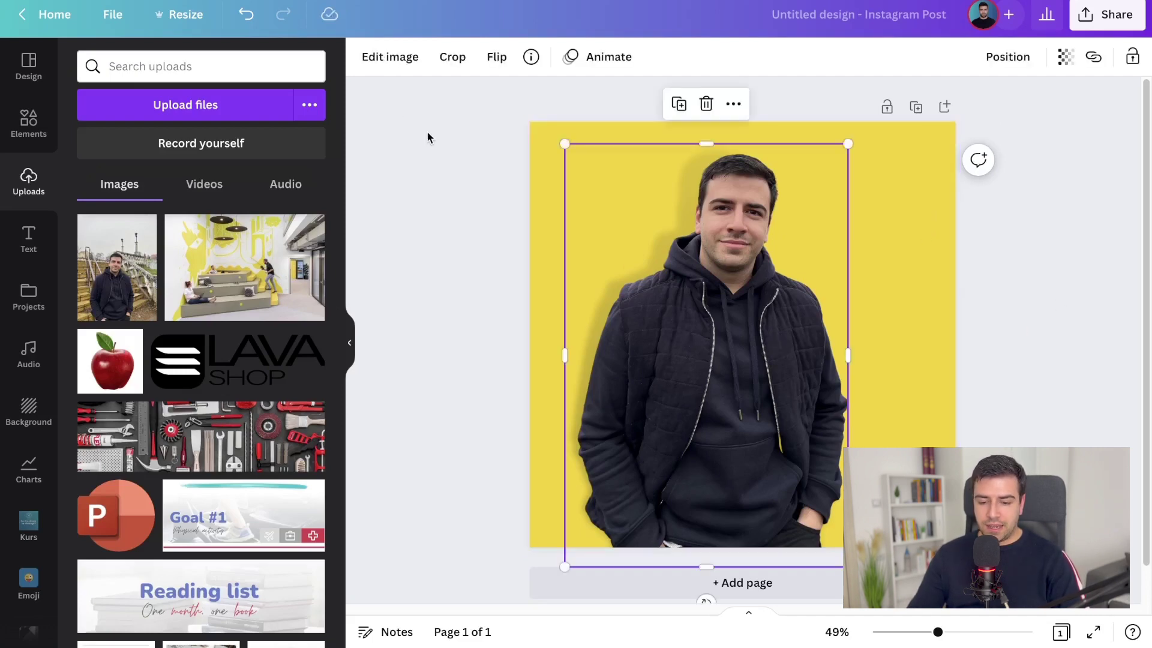
pyautogui.moveTo(630, 254); pyautogui.dragTo(671, 289)
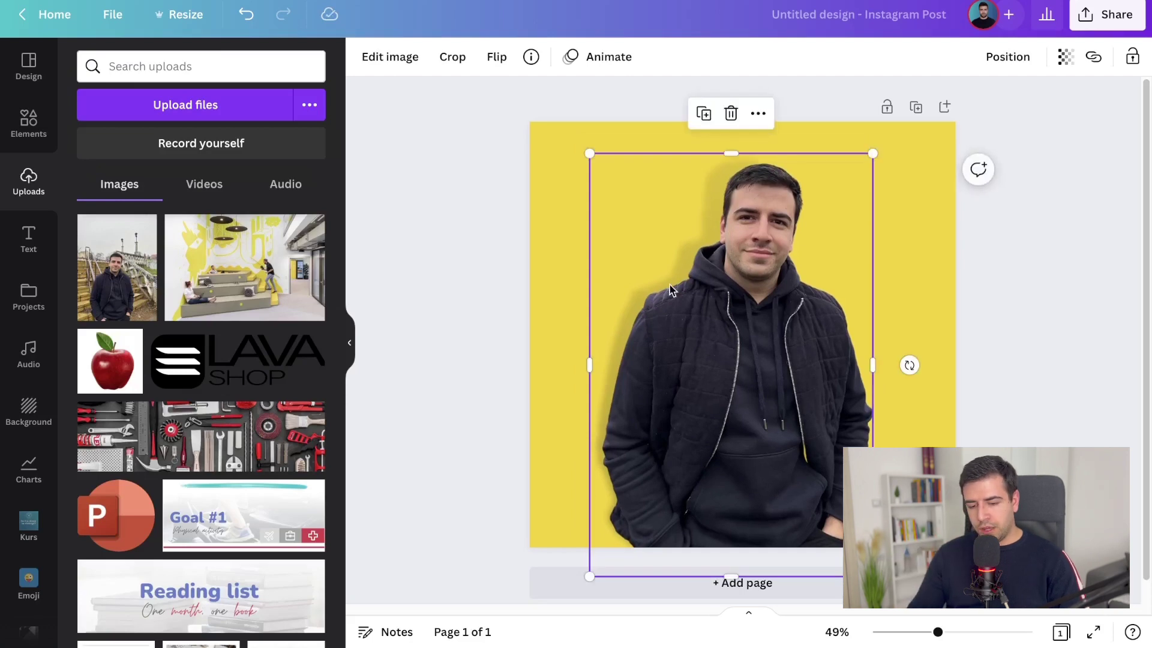
pyautogui.click(372, 56)
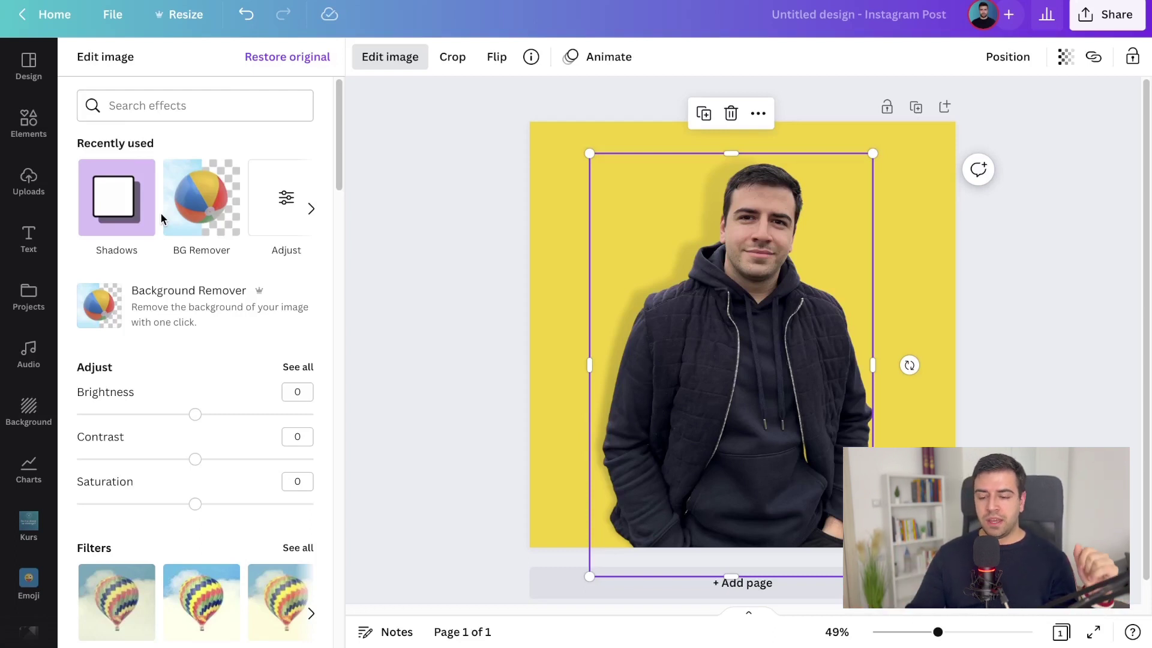
pyautogui.click(129, 207)
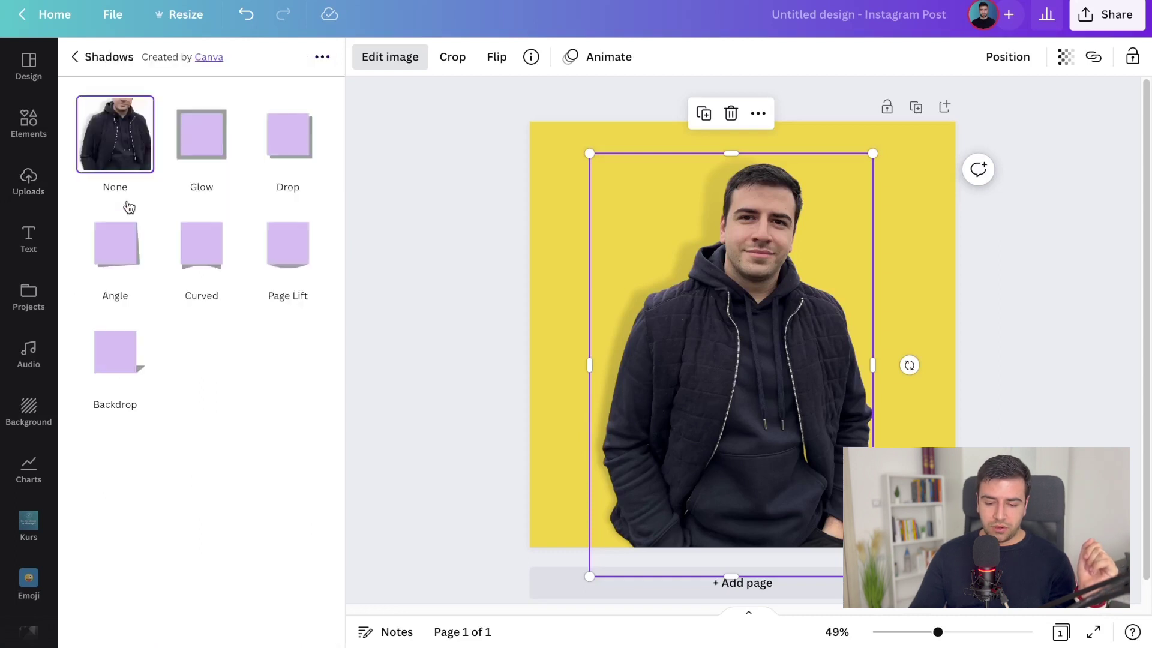
pyautogui.click(200, 137)
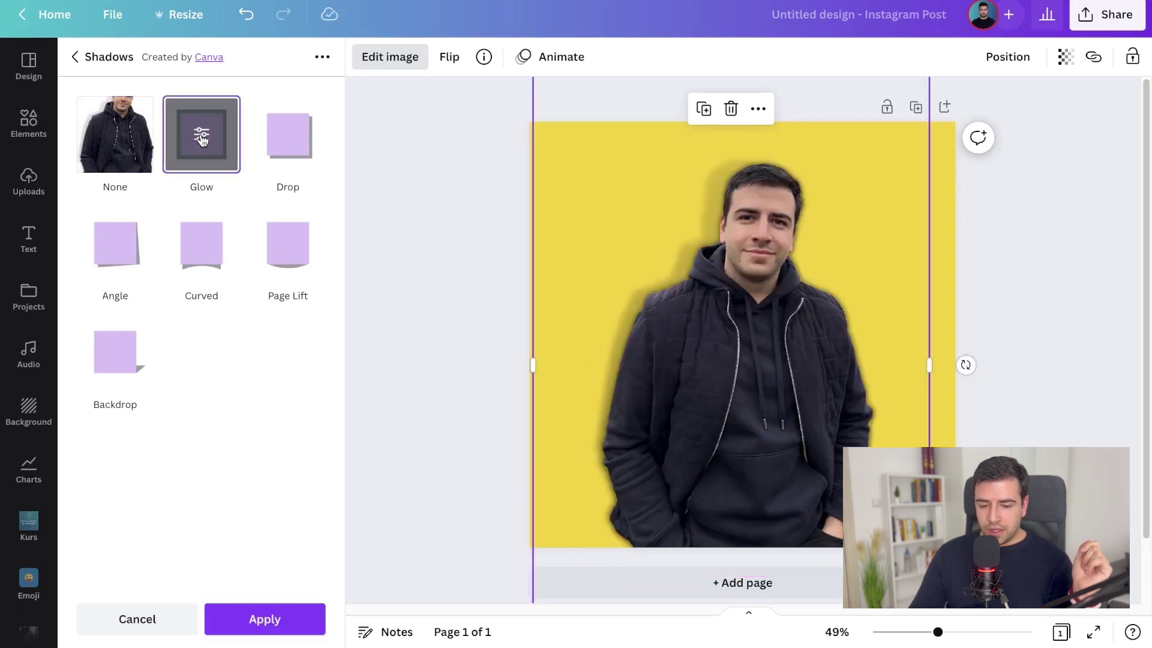
pyautogui.click(202, 137)
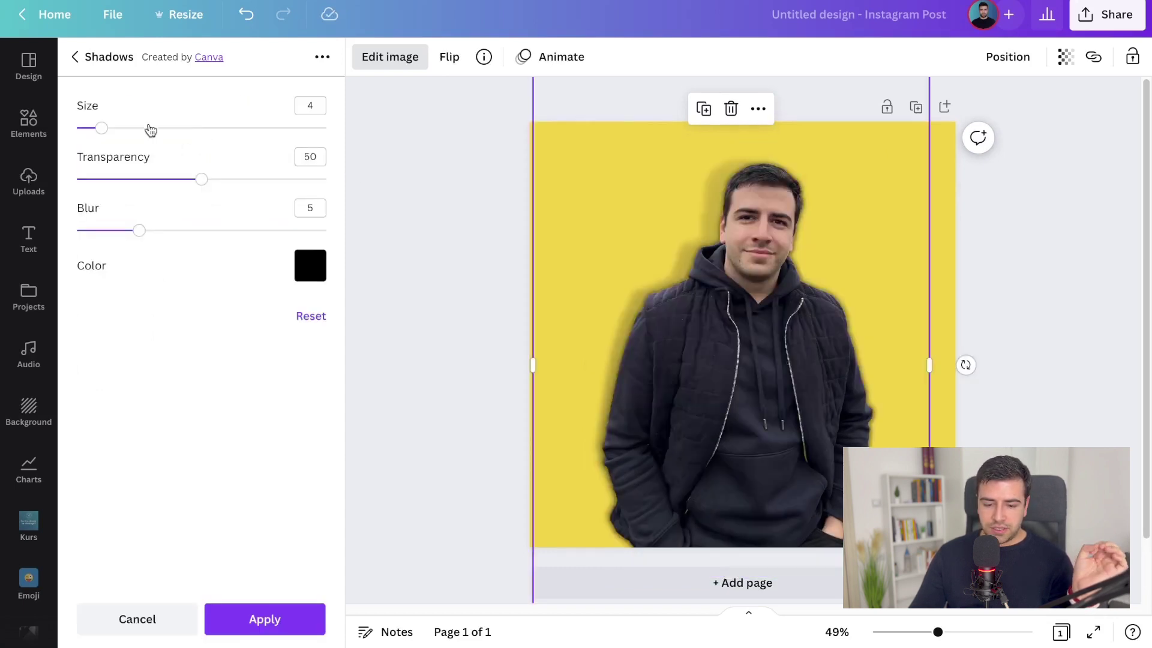
pyautogui.click(73, 58)
pyautogui.click(77, 55)
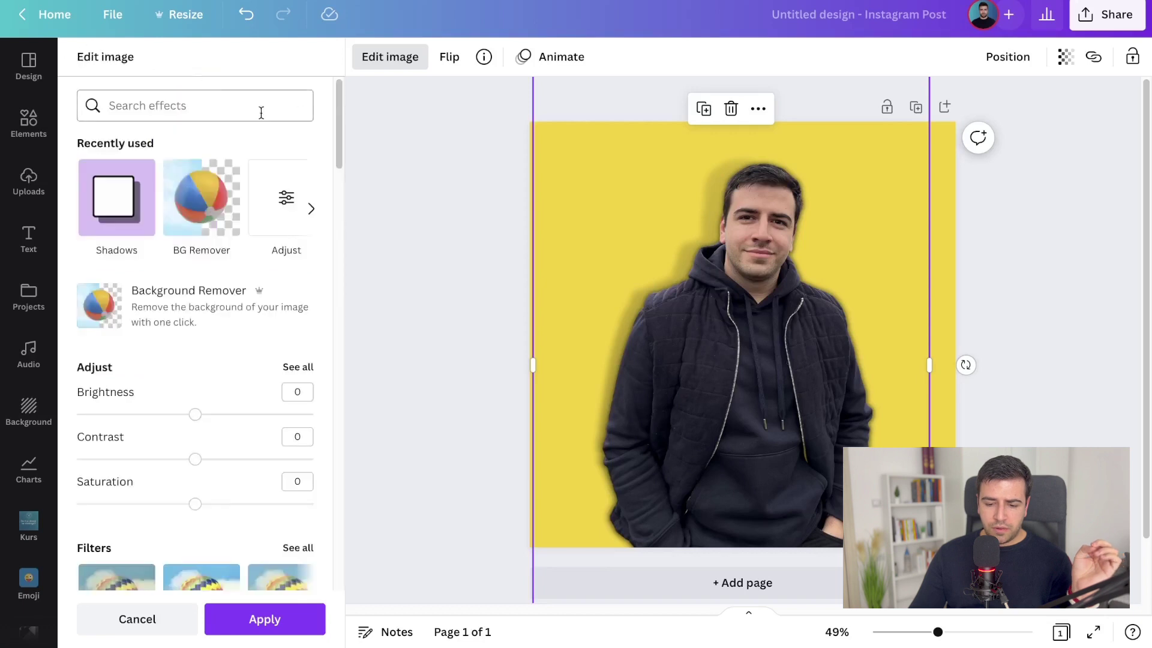
pyautogui.click(166, 619)
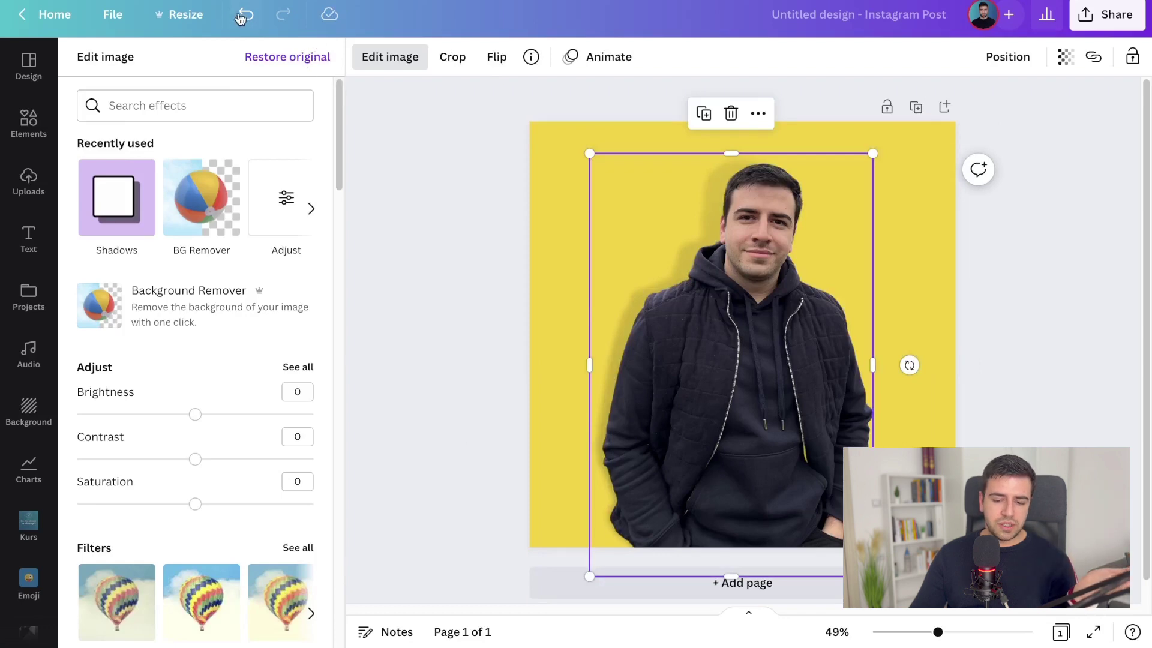
# Restore the portrait to its original photo and remove its background again with Background Remover
pyautogui.click(301, 61)
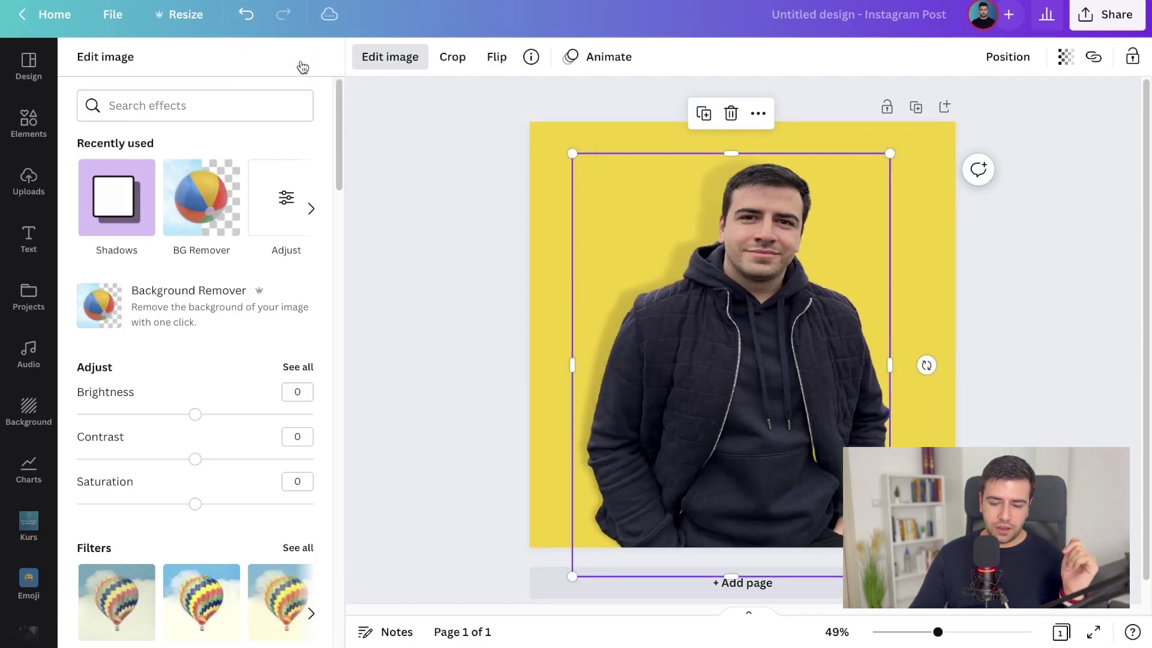
pyautogui.click(192, 299)
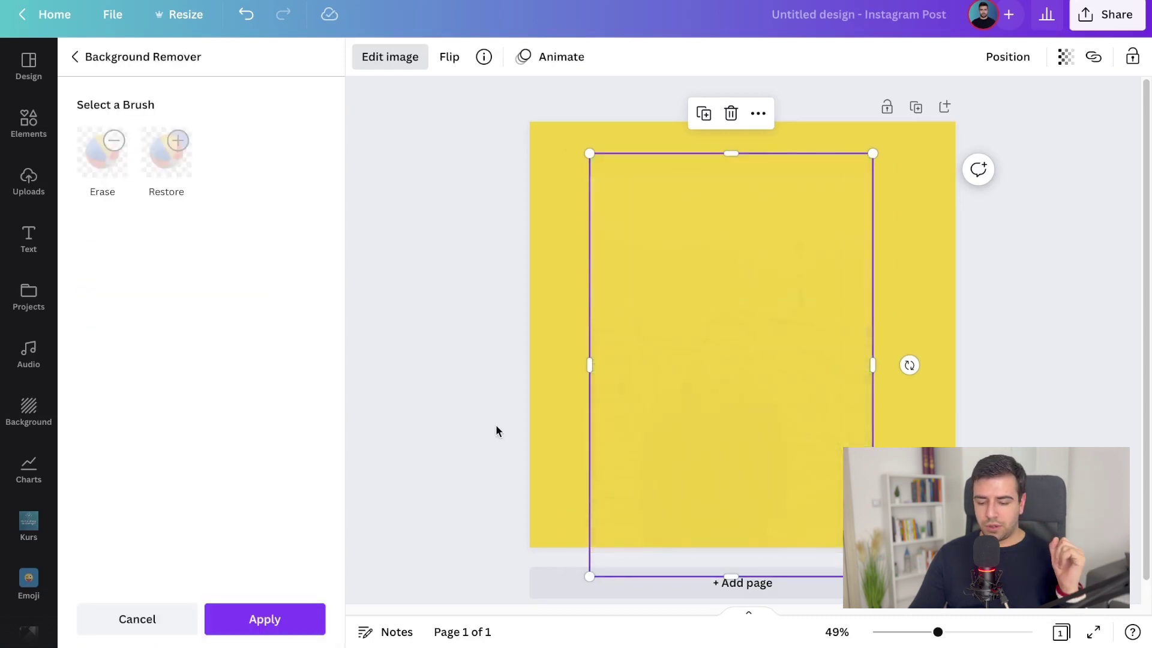
pyautogui.click(306, 618)
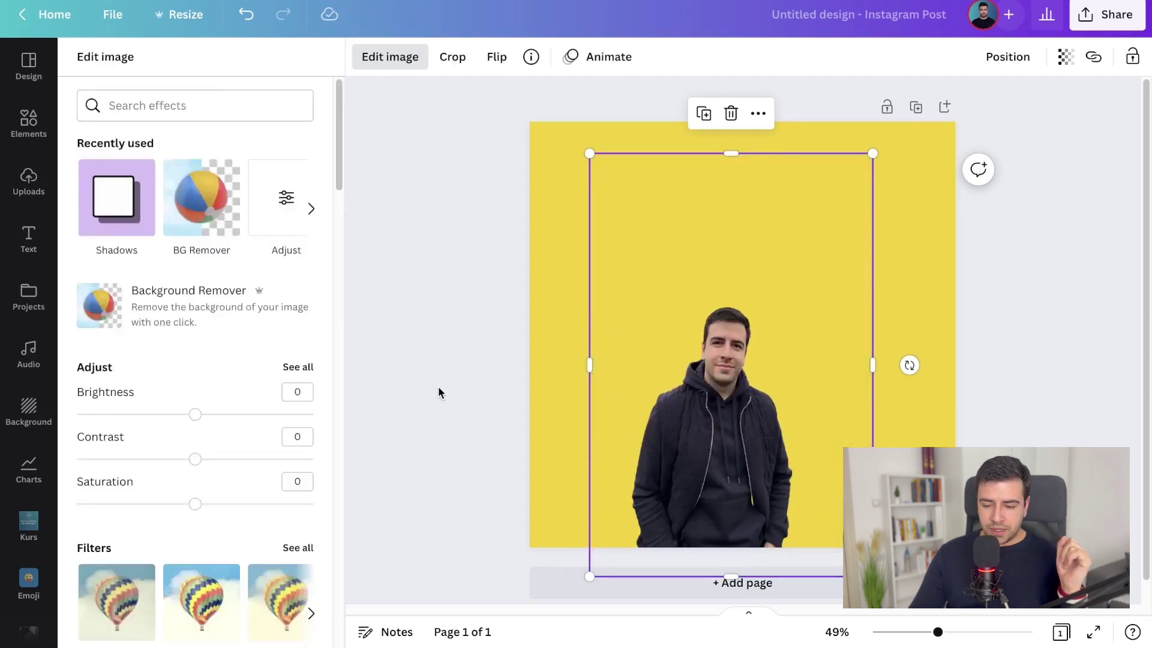
# Enlarge the cut-out portrait to about 1,070 by 1,600 and centre the man against the page's lower edge
pyautogui.click(820, 253)
pyautogui.moveTo(872, 153); pyautogui.dragTo(1050, 60)
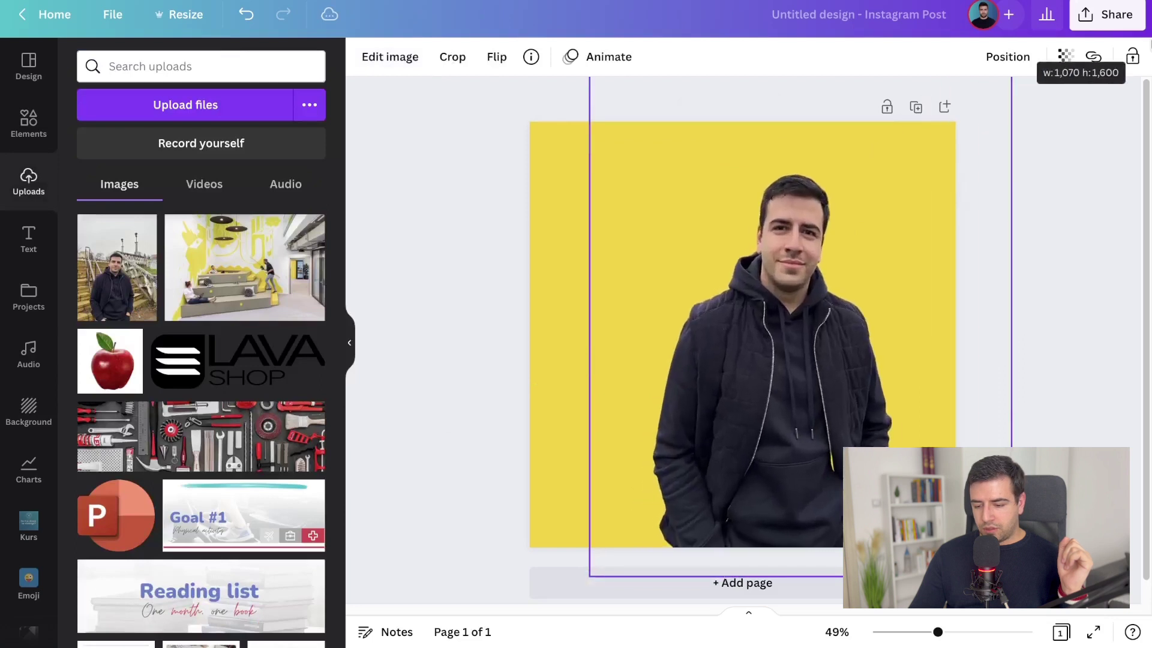
pyautogui.moveTo(896, 300); pyautogui.dragTo(867, 263)
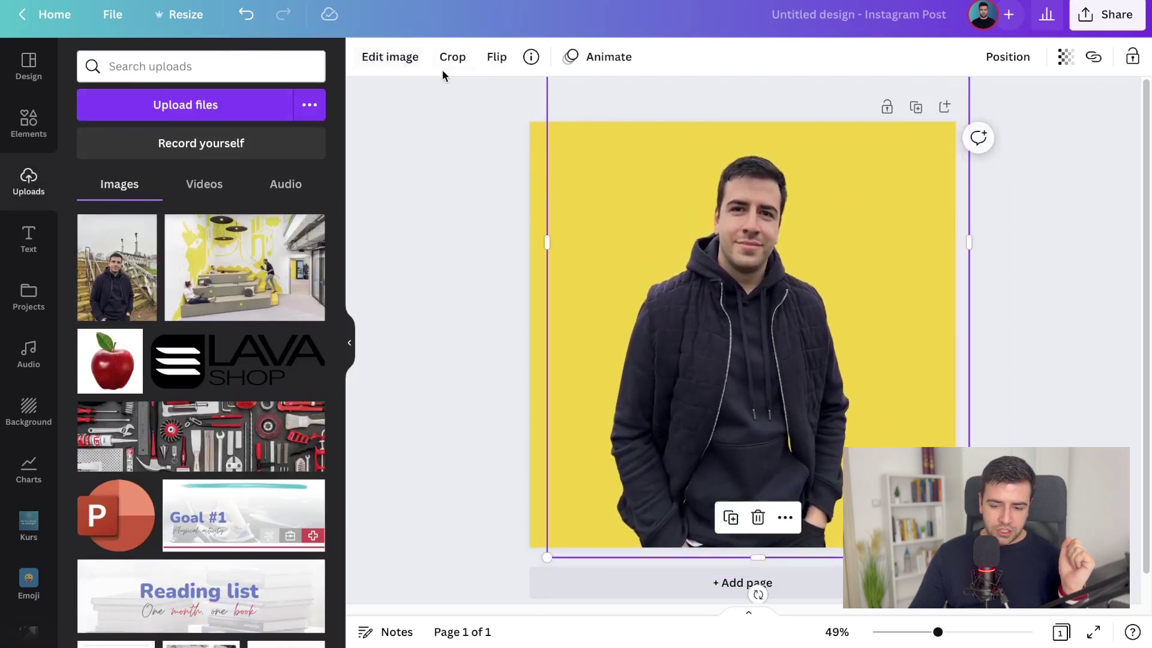
# Add the Glow shadow effect to the cut-out portrait and set the glow's colour to white
pyautogui.click(396, 57)
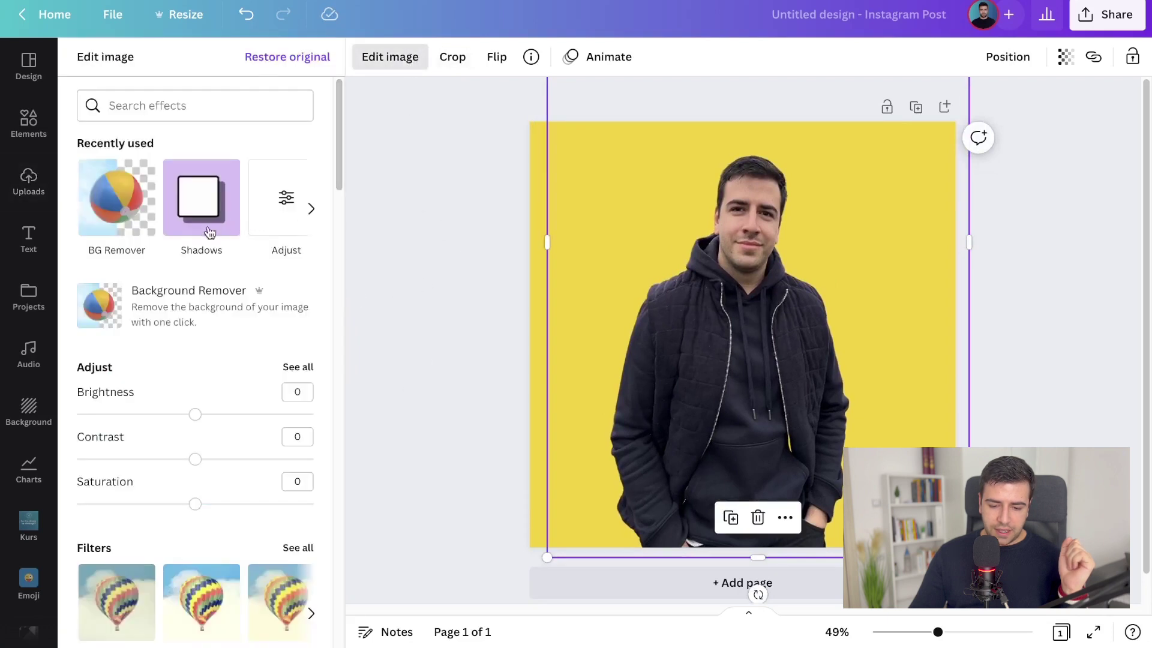
pyautogui.click(204, 201)
pyautogui.click(207, 144)
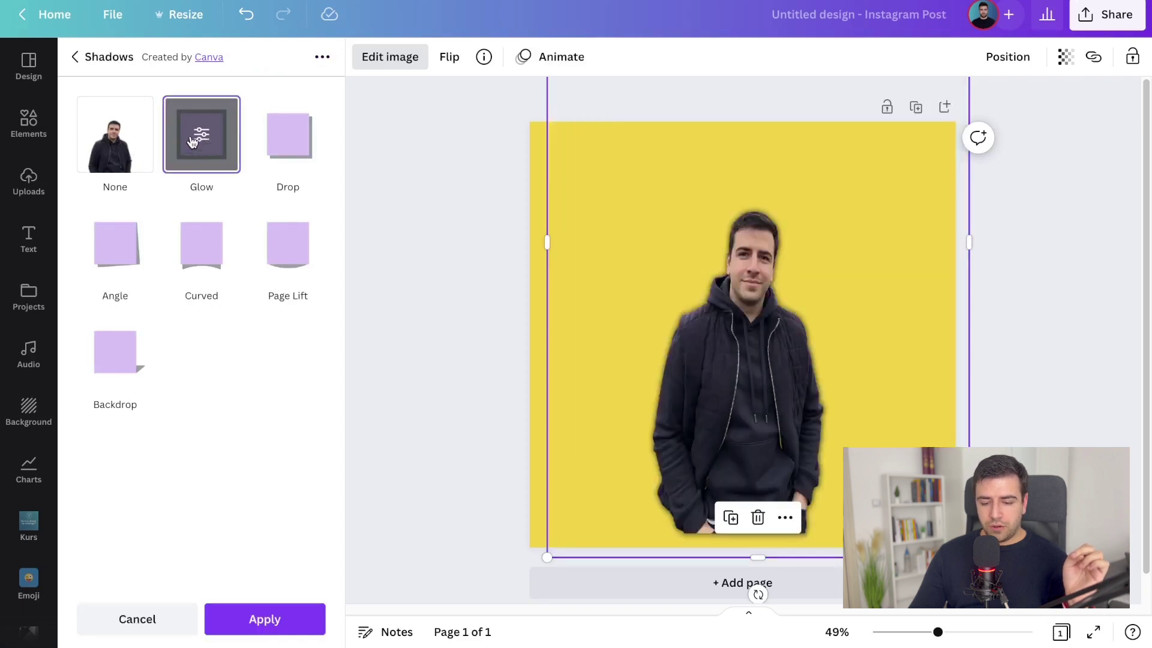
pyautogui.click(204, 138)
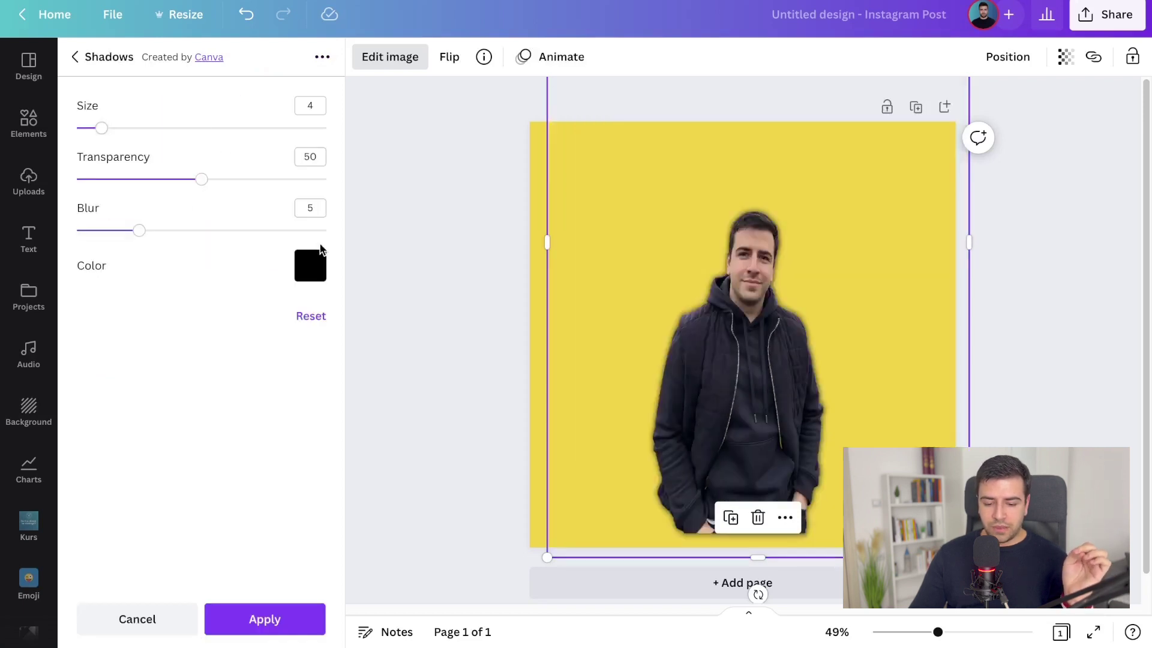
pyautogui.click(319, 264)
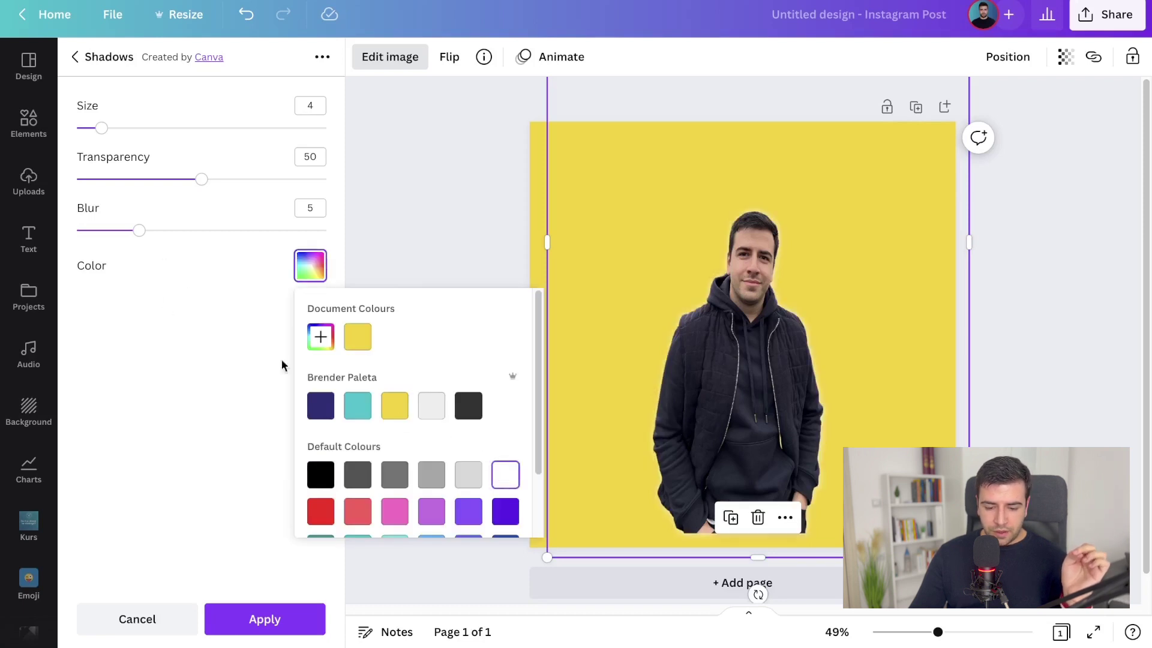
# Set the white glow's size to 12, its transparency to 100 and its blur to 20
pyautogui.click(108, 133)
pyautogui.moveTo(146, 136); pyautogui.dragTo(151, 128)
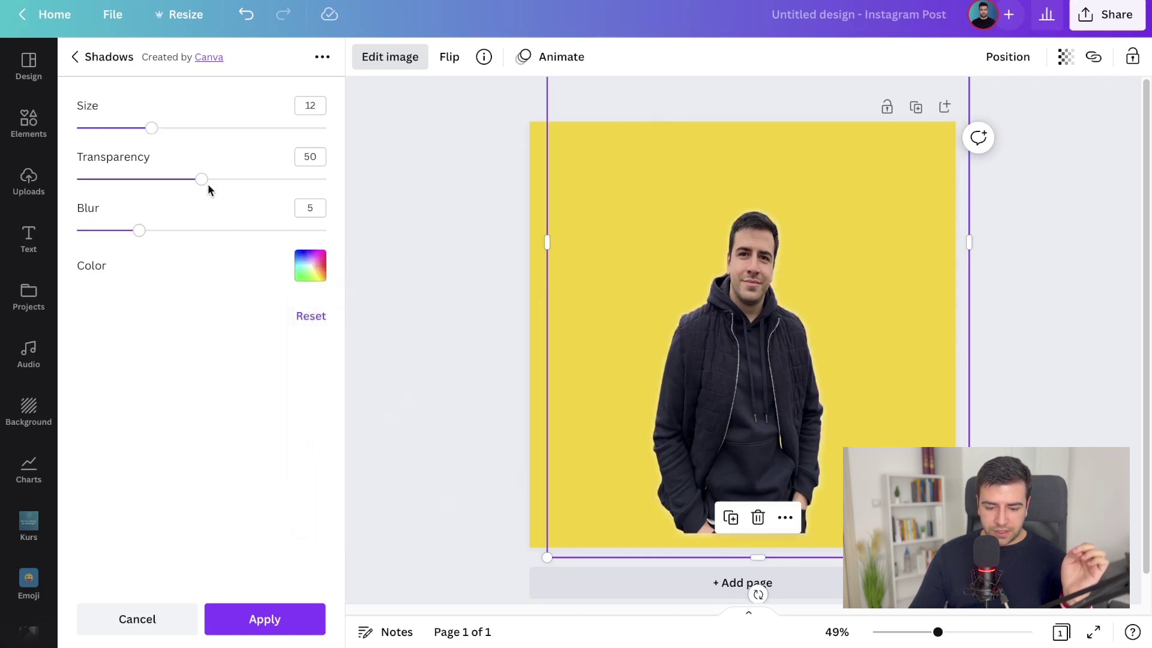
pyautogui.moveTo(204, 180); pyautogui.dragTo(304, 178)
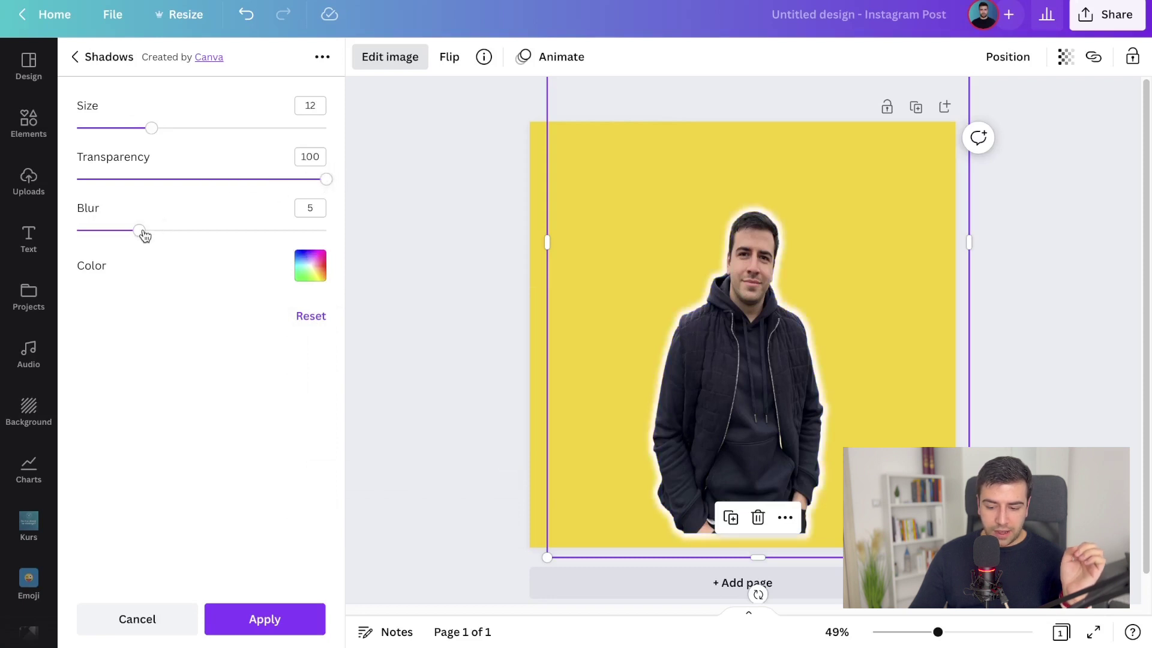
pyautogui.moveTo(144, 232); pyautogui.dragTo(337, 211)
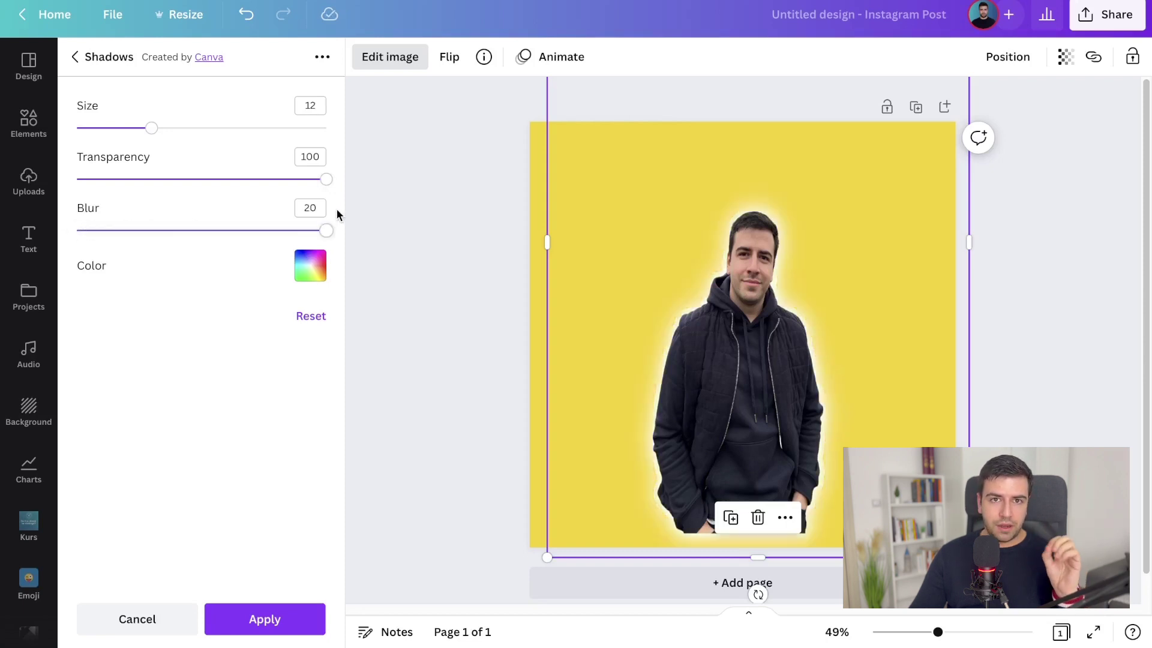
# Turn the glow into a solid outline with blur 0 and size 14, and apply the effect
pyautogui.click(77, 232)
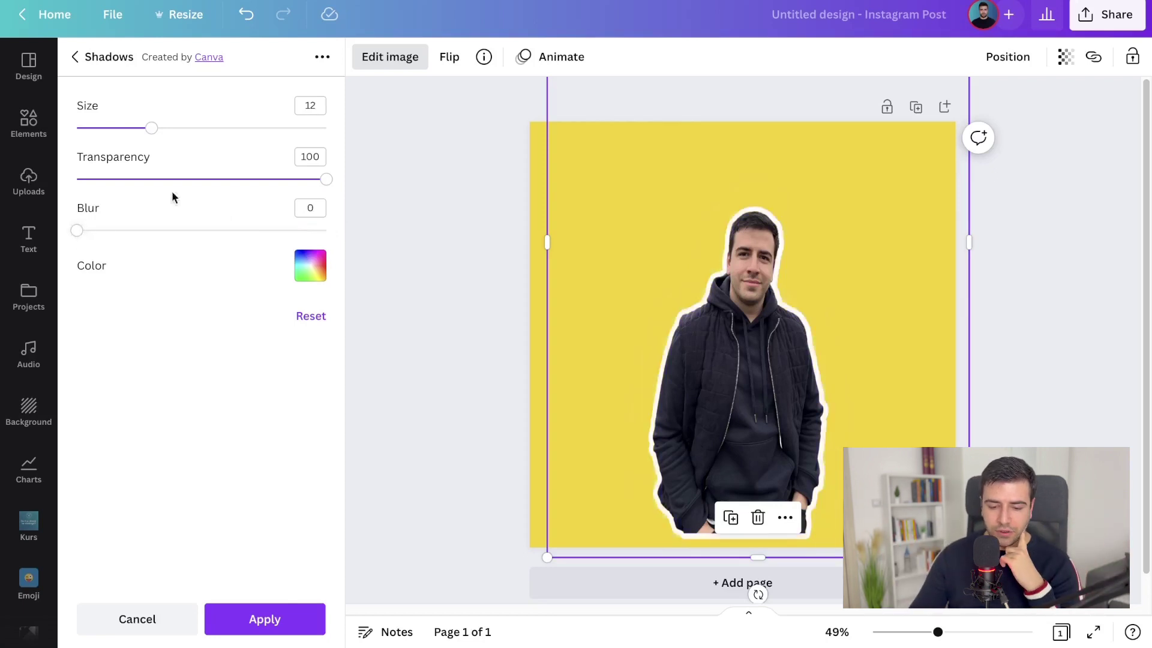
pyautogui.moveTo(160, 128)
pyautogui.mouseDown()
pyautogui.moveTo(296, 118)
pyautogui.moveTo(340, 128)
pyautogui.moveTo(84, 134)
pyautogui.moveTo(172, 142)
pyautogui.mouseUp()
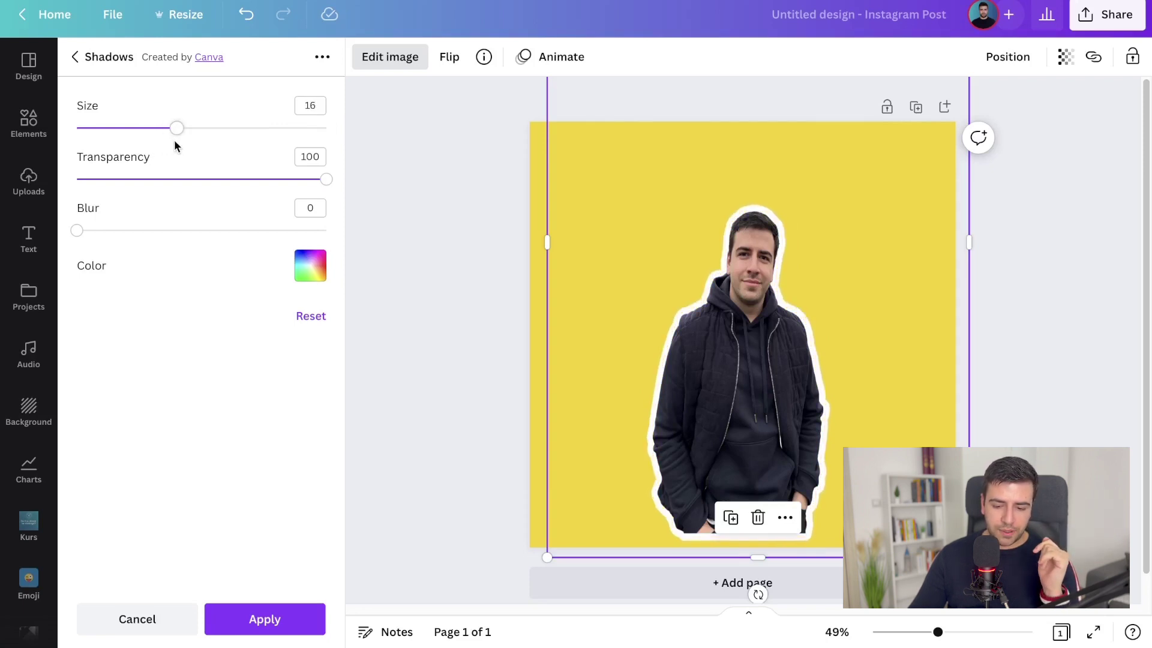
pyautogui.moveTo(191, 132); pyautogui.dragTo(164, 129)
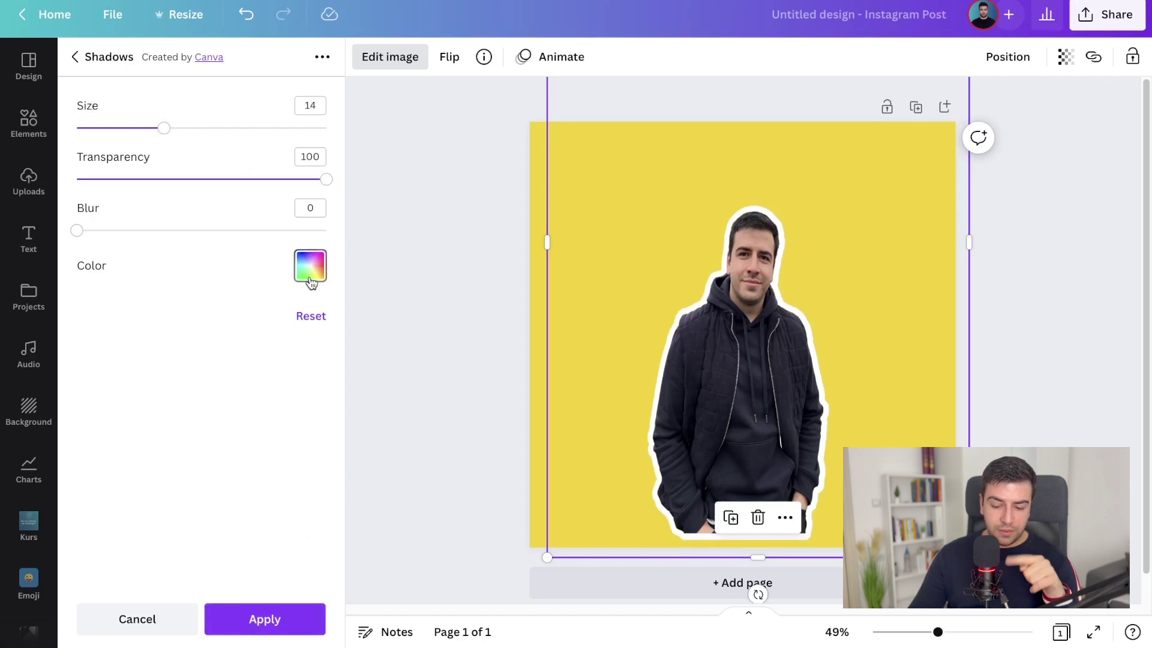
pyautogui.click(279, 624)
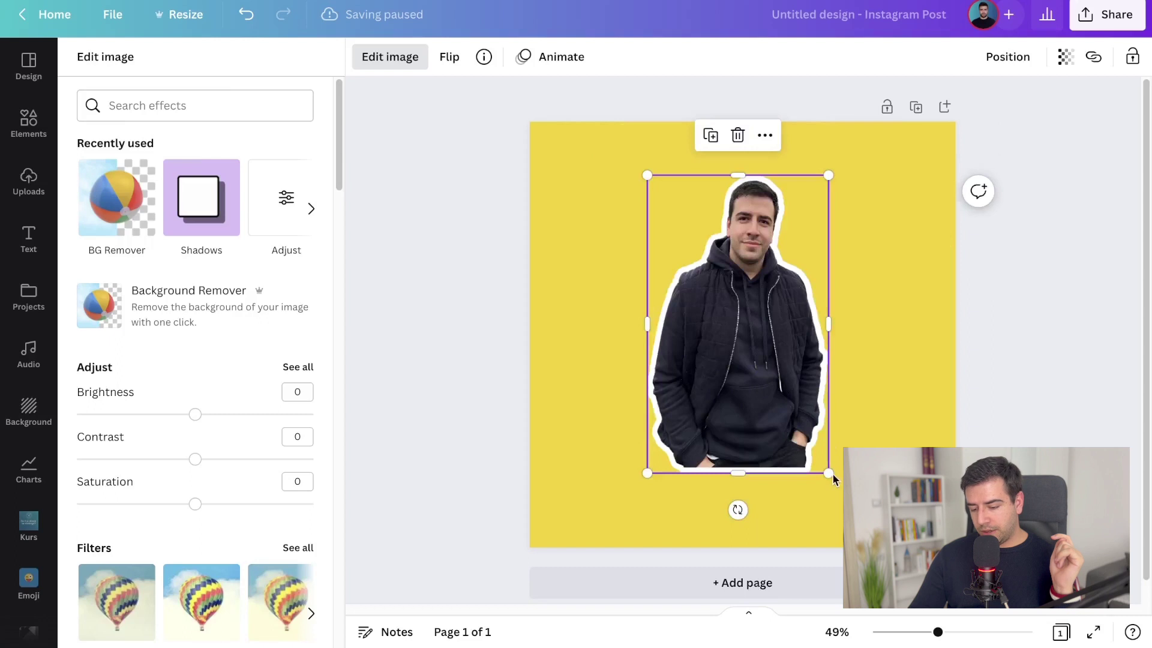
# Enlarge the outlined portrait and centre it horizontally, with its lower end running past the page's lower edge
pyautogui.moveTo(828, 474); pyautogui.dragTo(981, 361)
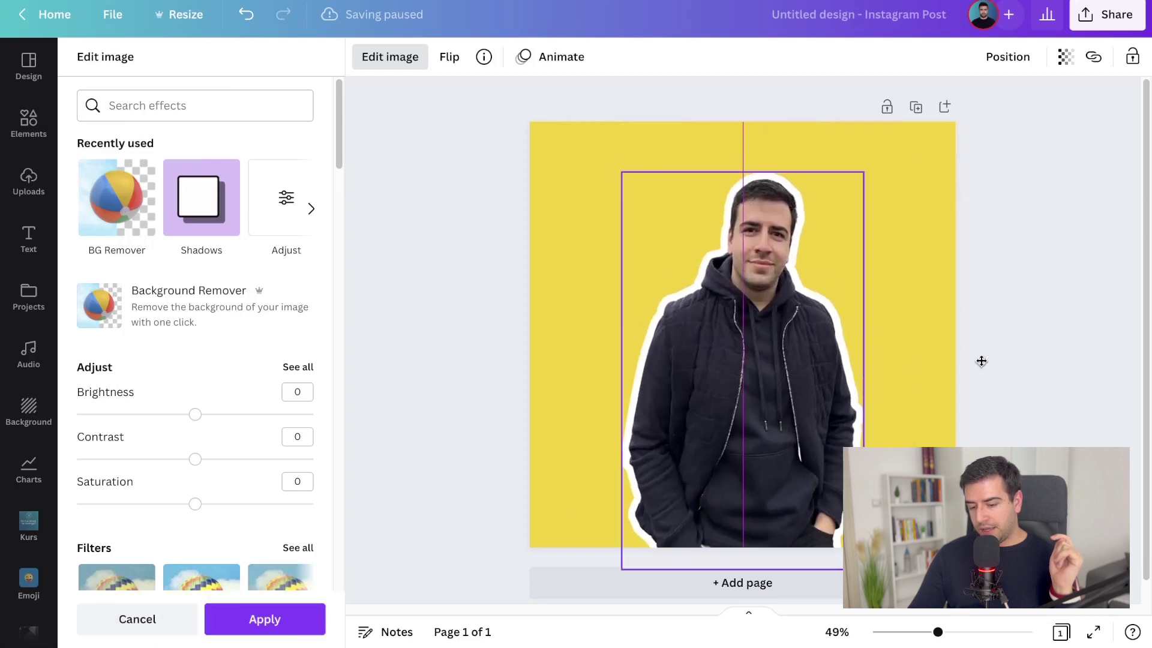
pyautogui.click(1034, 326)
pyautogui.scroll(5, 1034, 326)
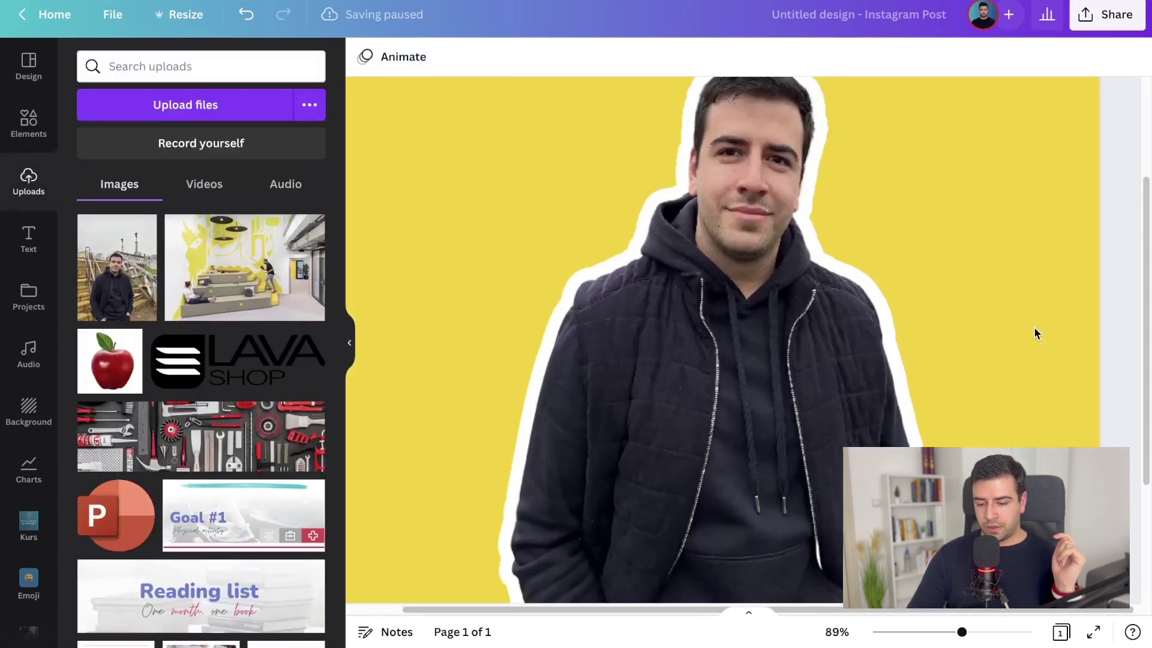
# Examine the white outline around the enlarged portrait up close, from the head down to the page's lower edge
pyautogui.scroll(2, 1035, 326)
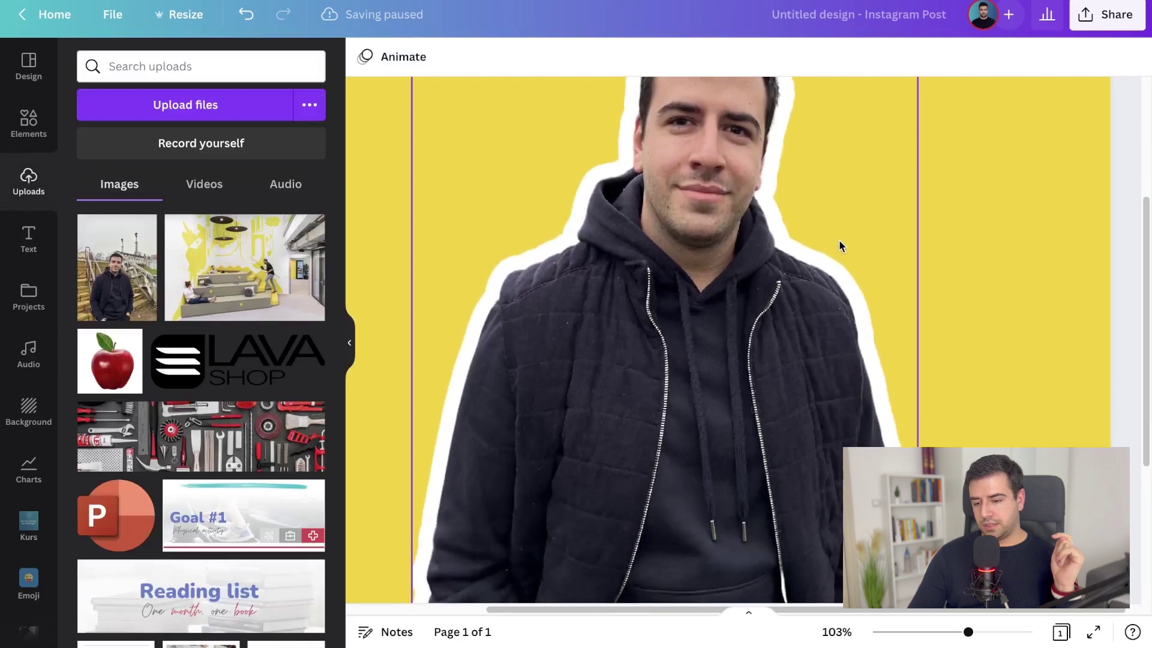
pyautogui.scroll(-2, 834, 250)
pyautogui.scroll(-2, 877, 272)
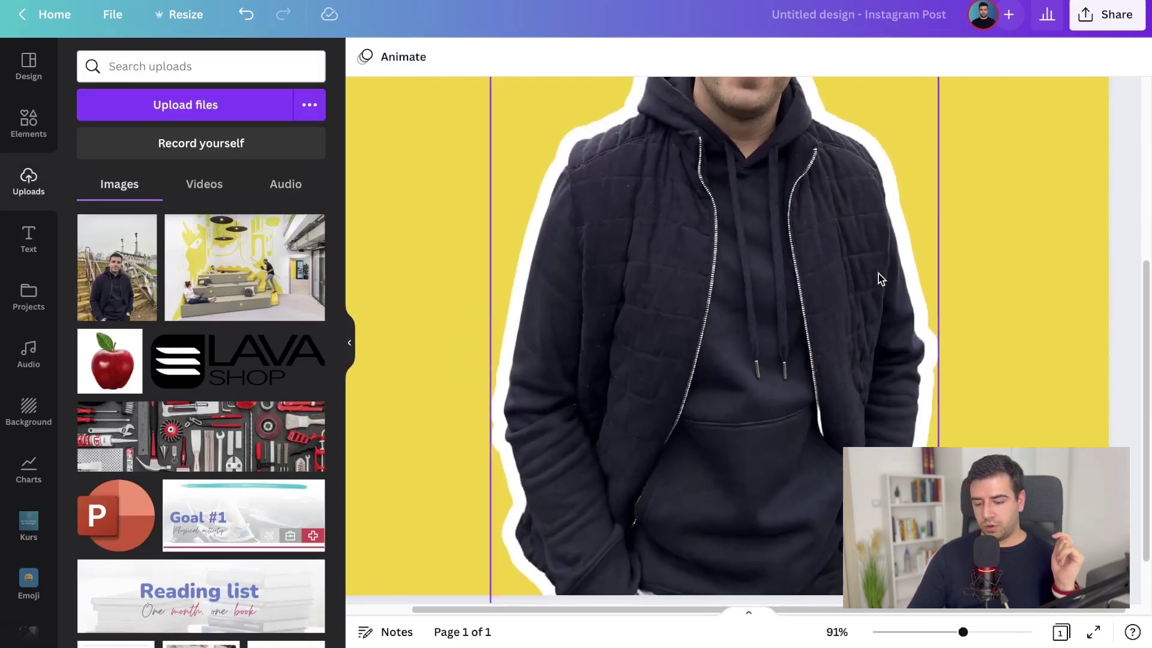
pyautogui.scroll(4, 879, 274)
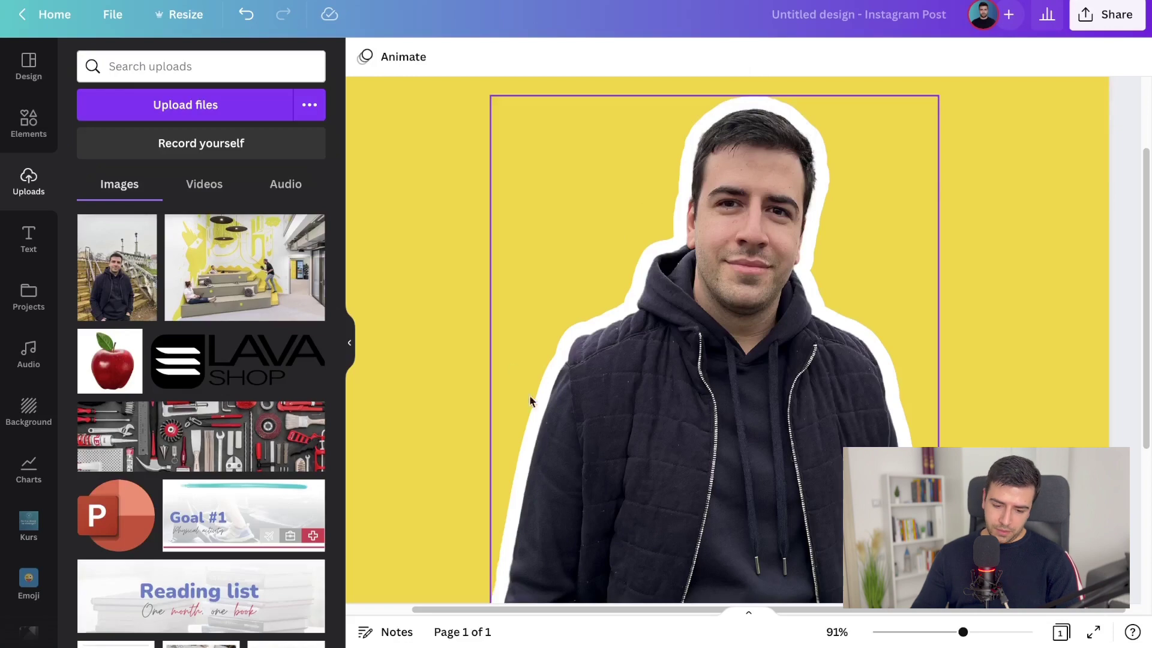
pyautogui.scroll(-5, 514, 346)
pyautogui.scroll(6, 514, 351)
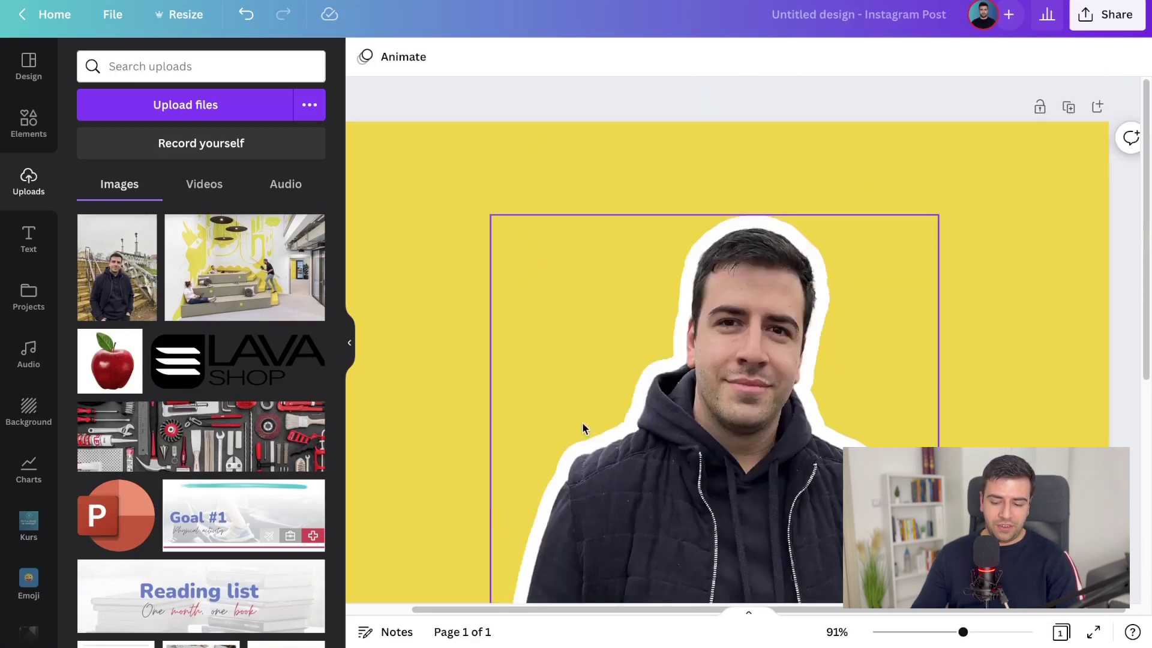
pyautogui.scroll(-4, 582, 422)
pyautogui.scroll(4, 586, 419)
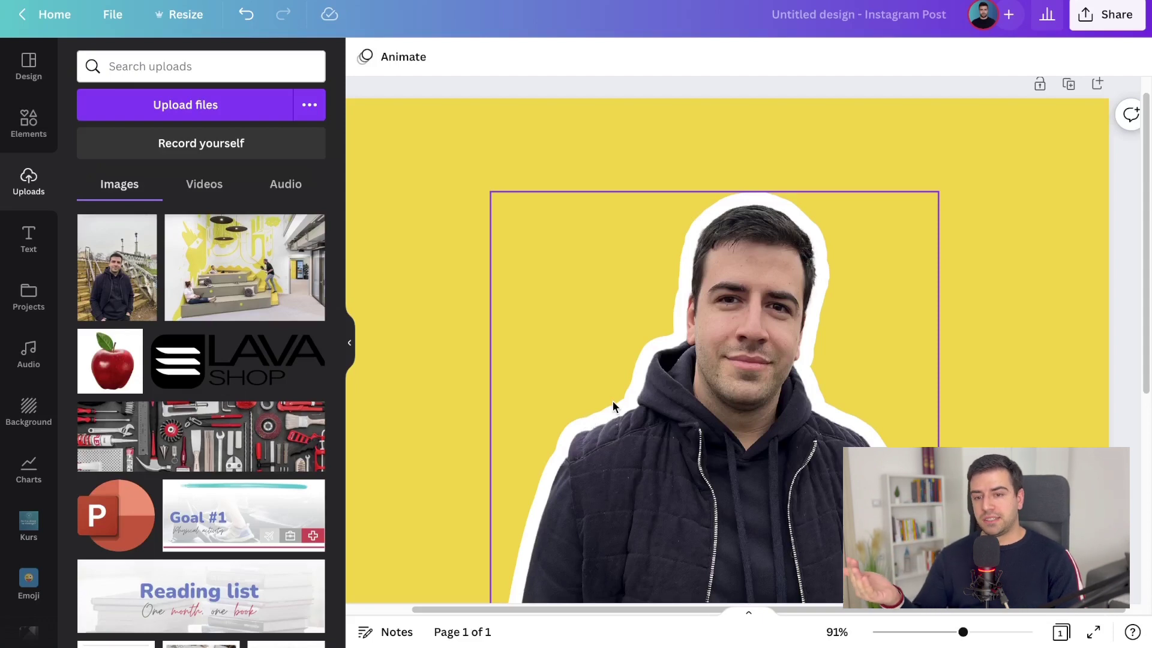
pyautogui.scroll(-6, 714, 317)
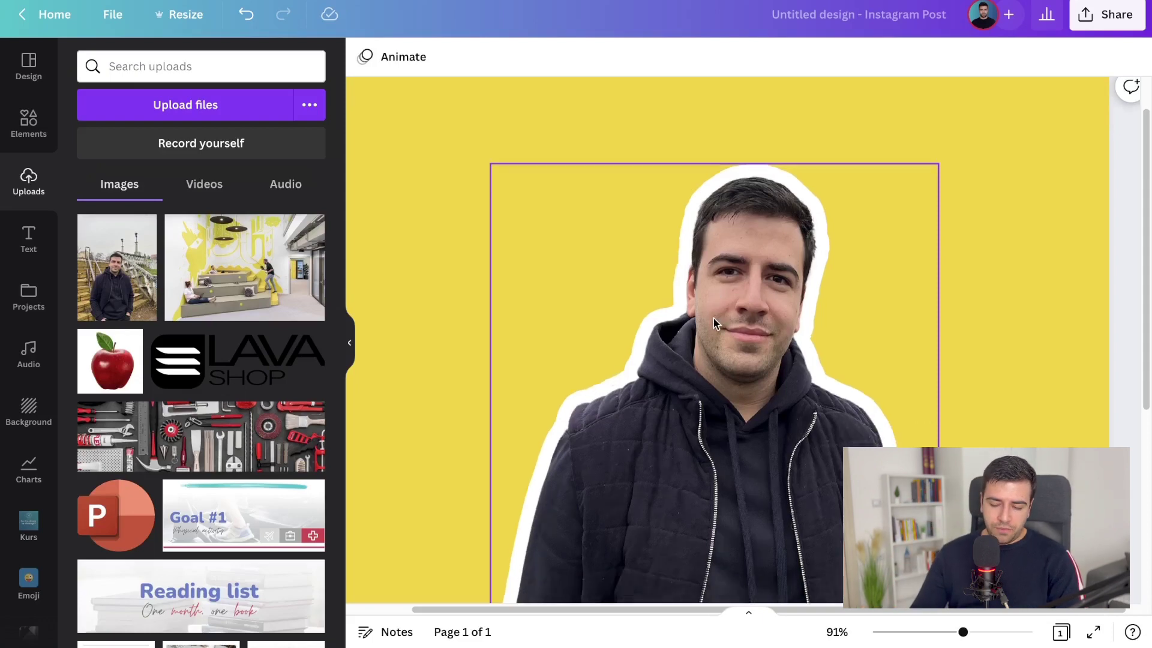
pyautogui.scroll(5, 708, 319)
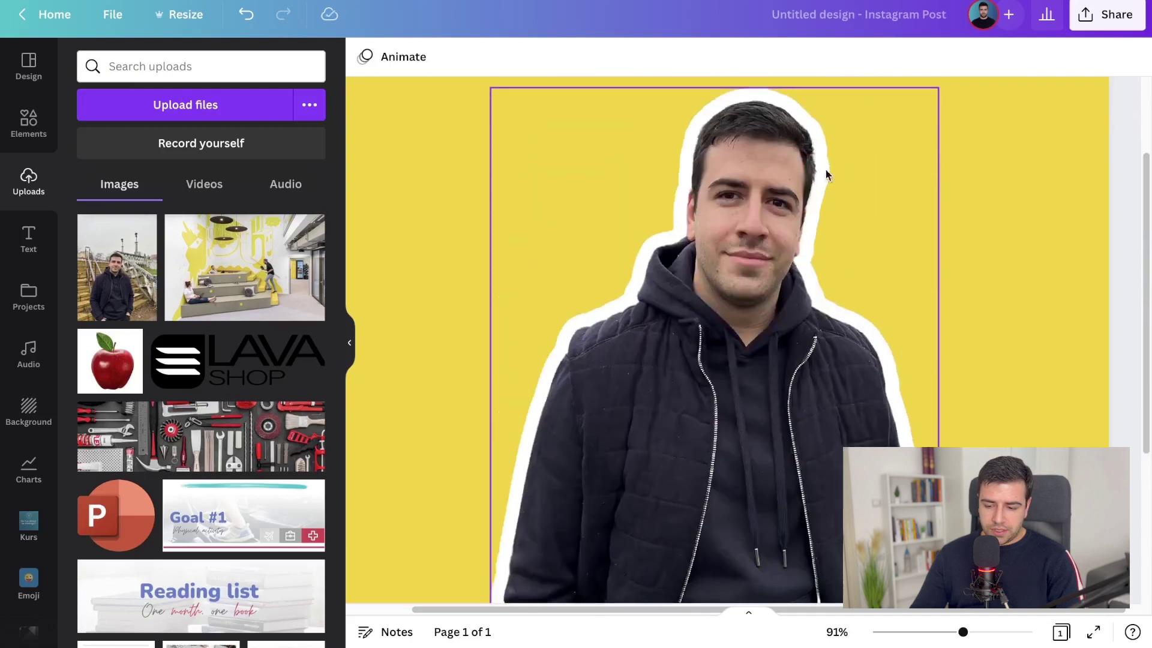
pyautogui.scroll(-6, 1093, 282)
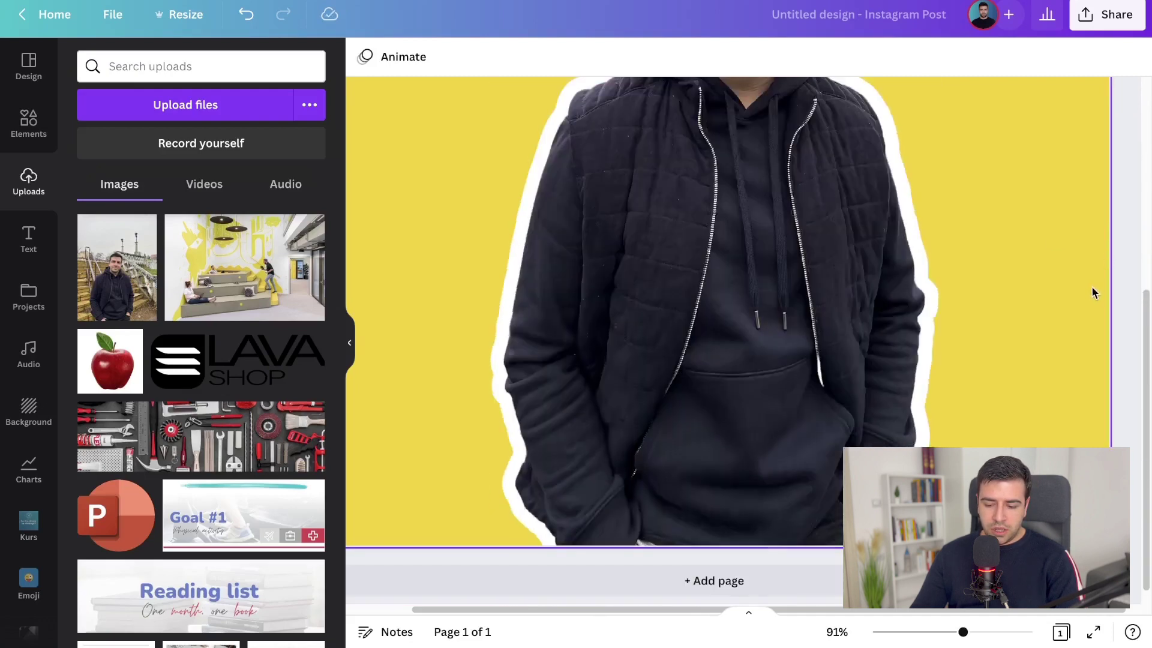
pyautogui.scroll(4, 1092, 285)
pyautogui.scroll(-5, 1092, 285)
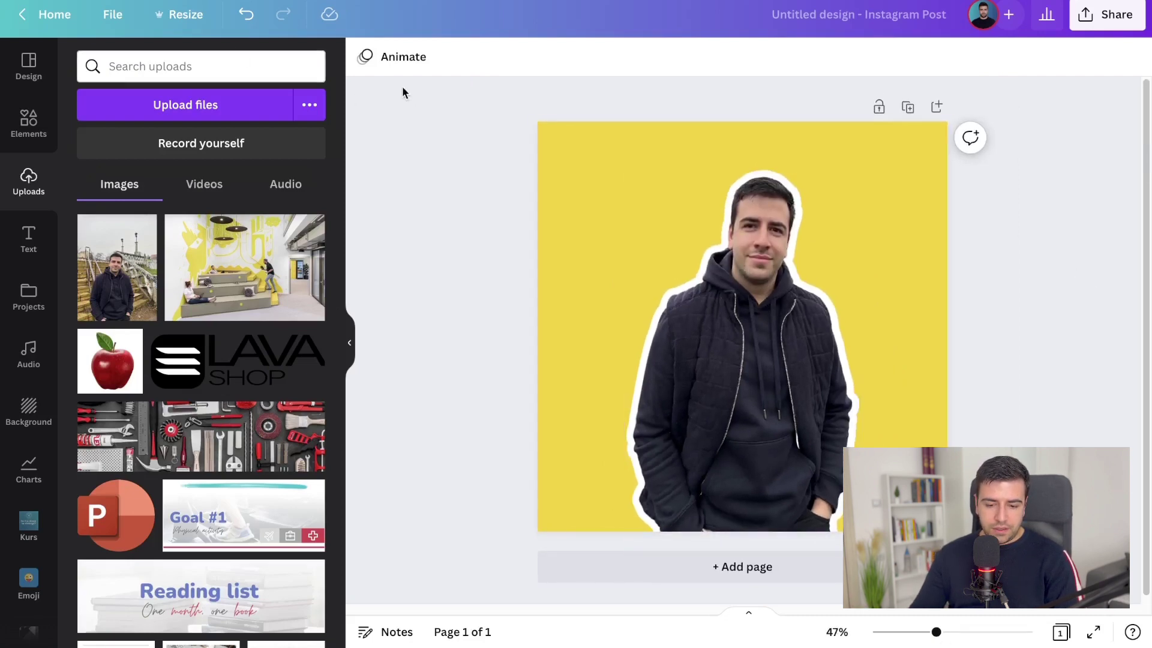
# Open the Shadows effect options for the outlined portrait
pyautogui.click(686, 326)
pyautogui.click(373, 56)
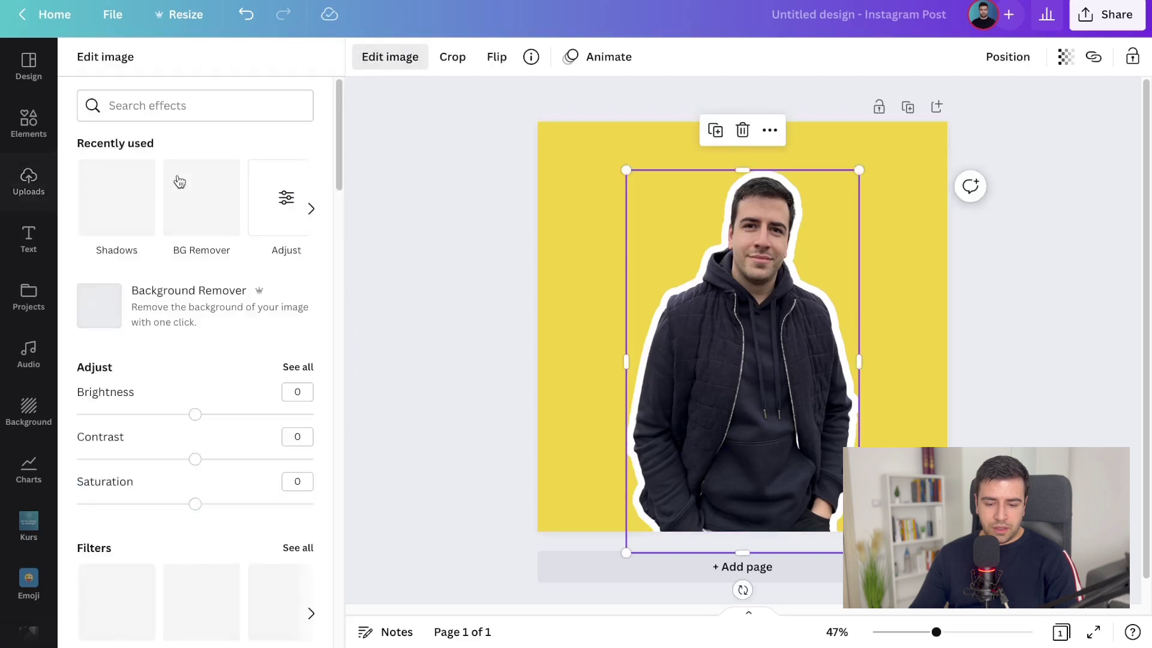
pyautogui.click(114, 234)
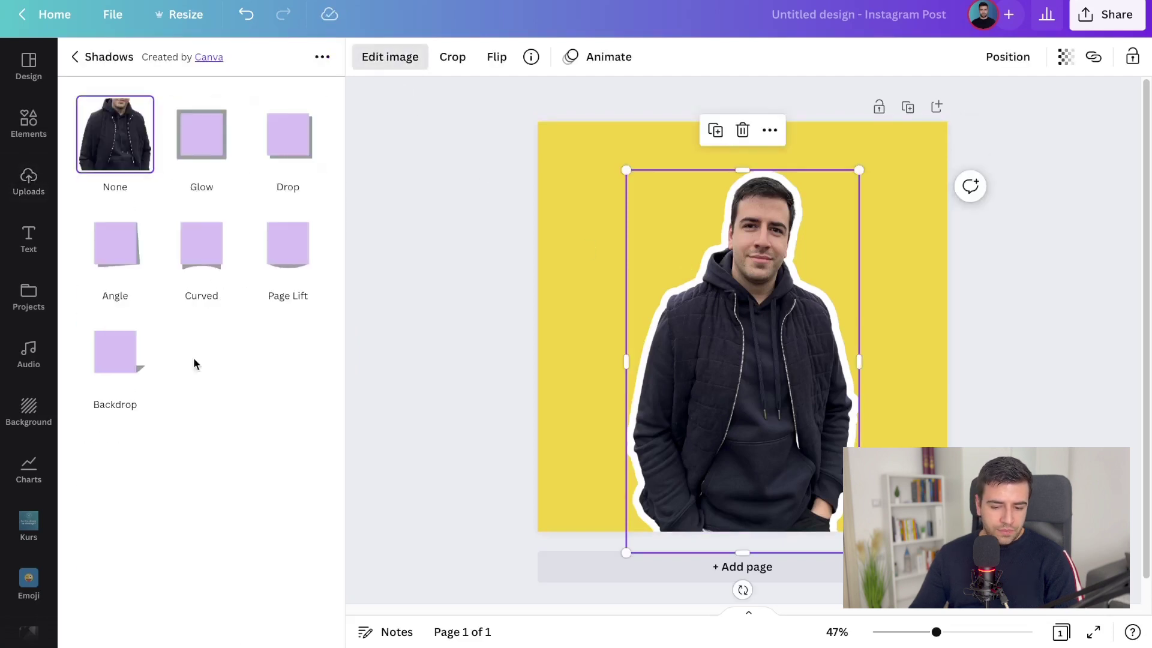